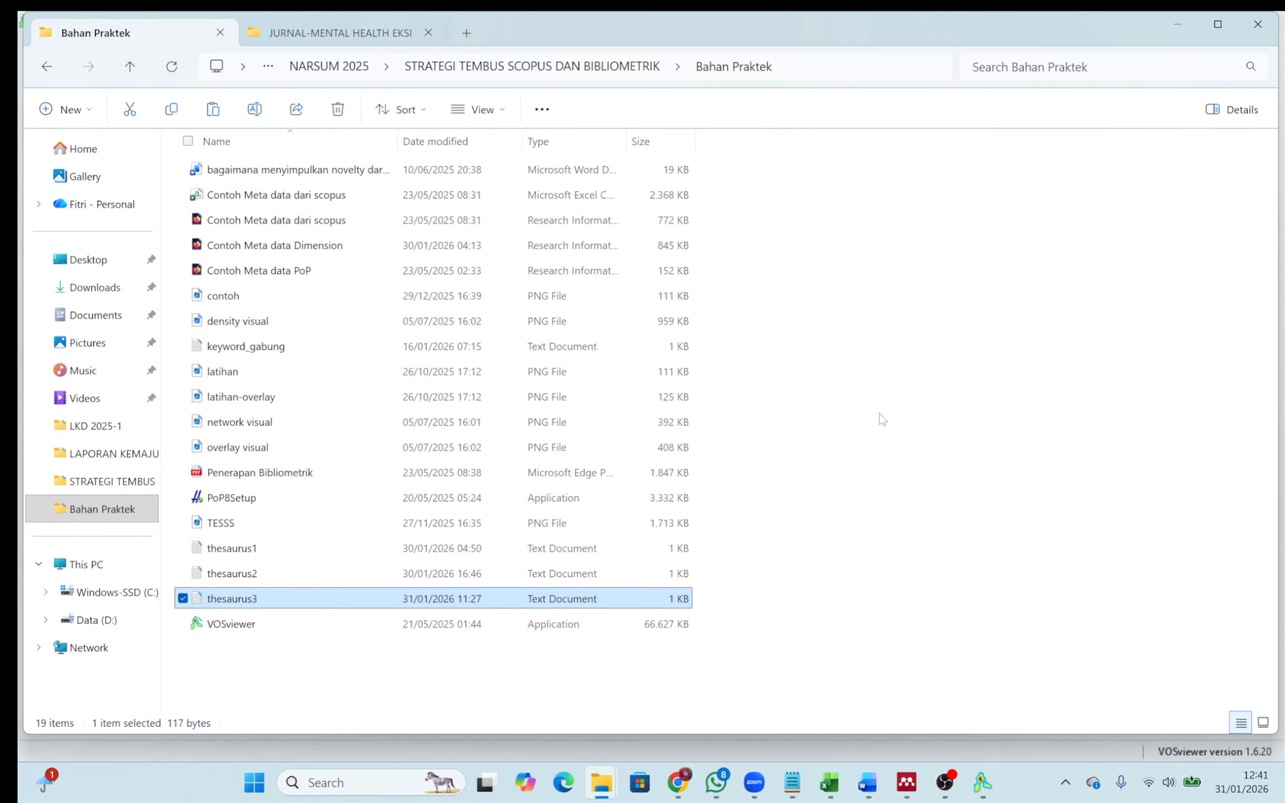
- Compare the RIS and CSV versions of the "Contoh Meta data dari scopus" file in the Bahan Praktek folder
click(335, 220)
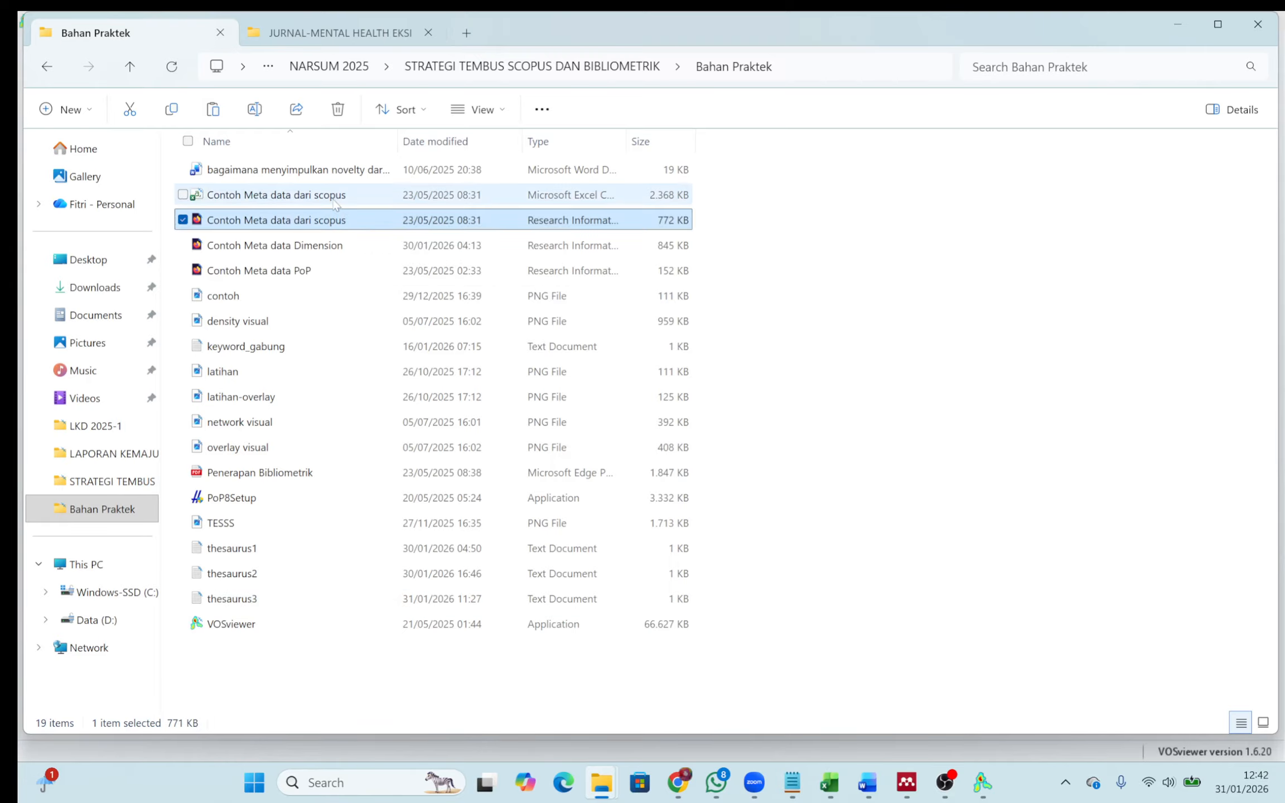
click(335, 196)
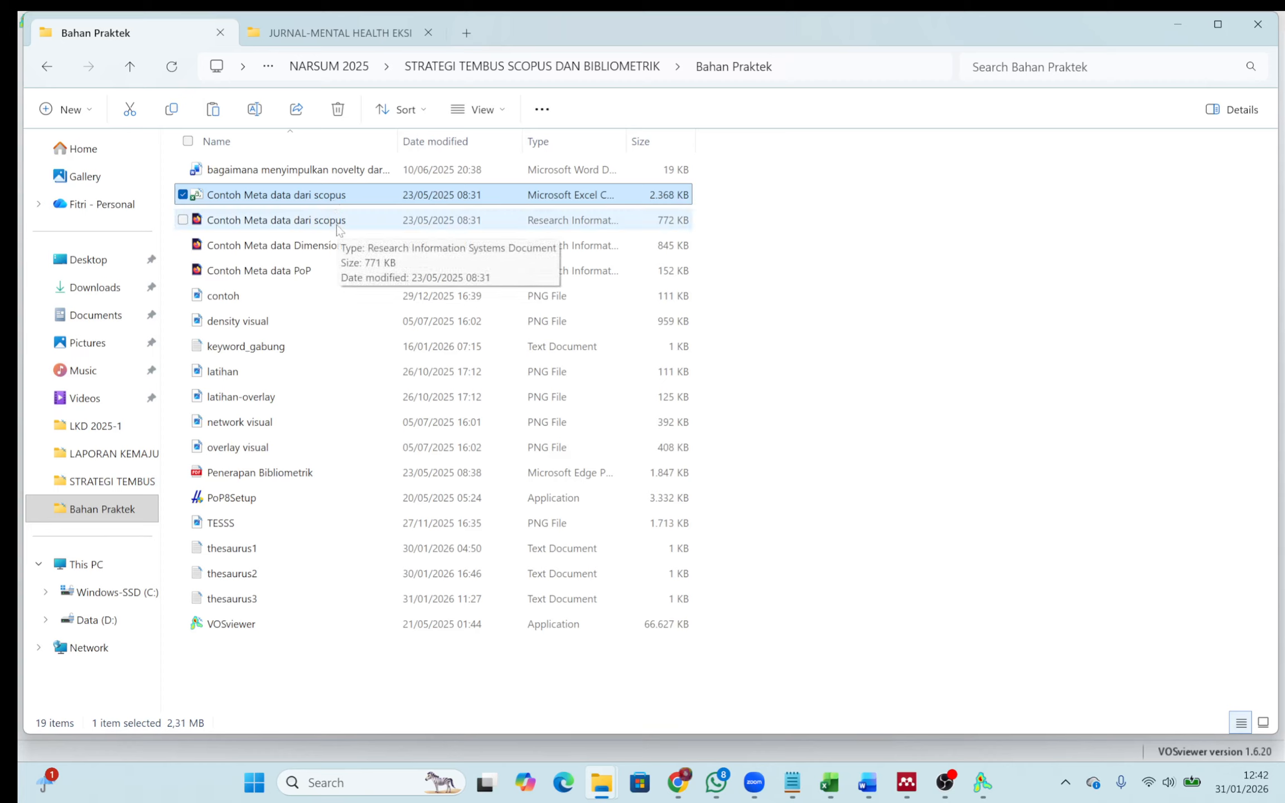
click(337, 223)
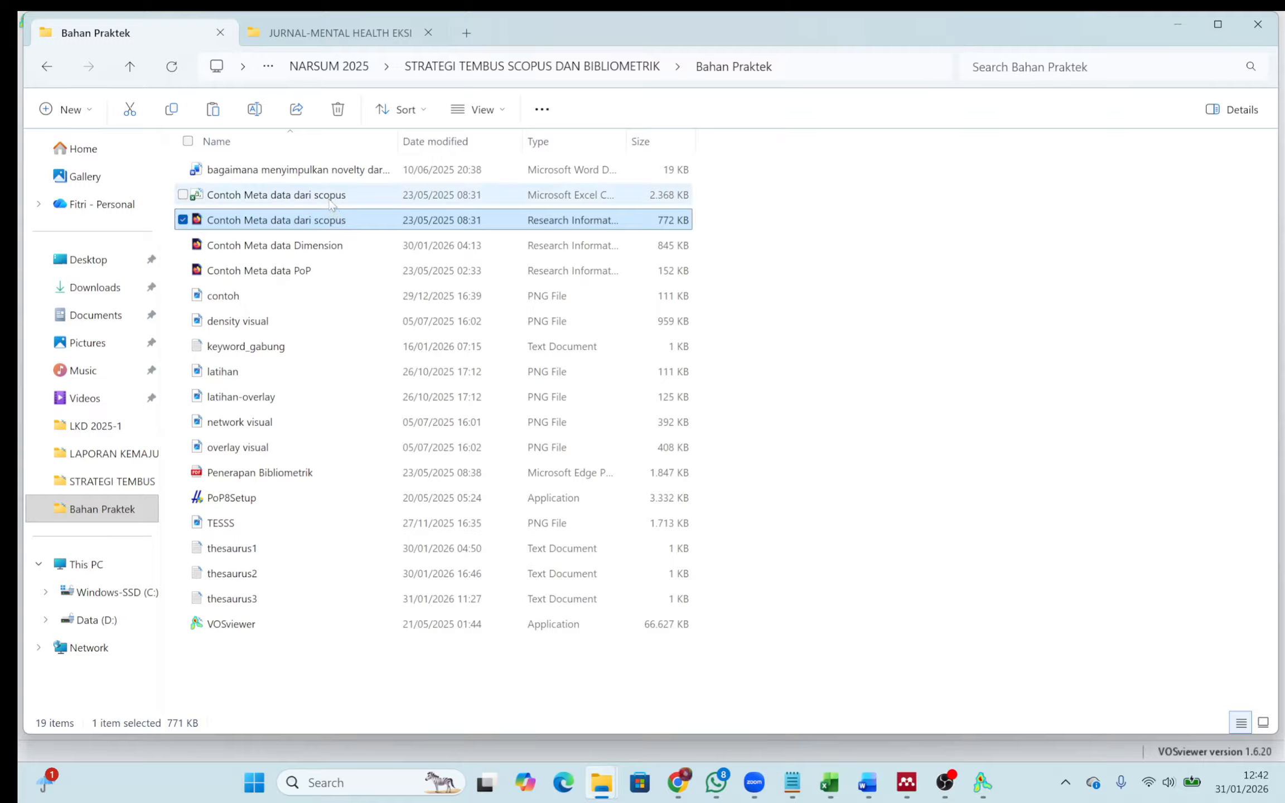
click(331, 202)
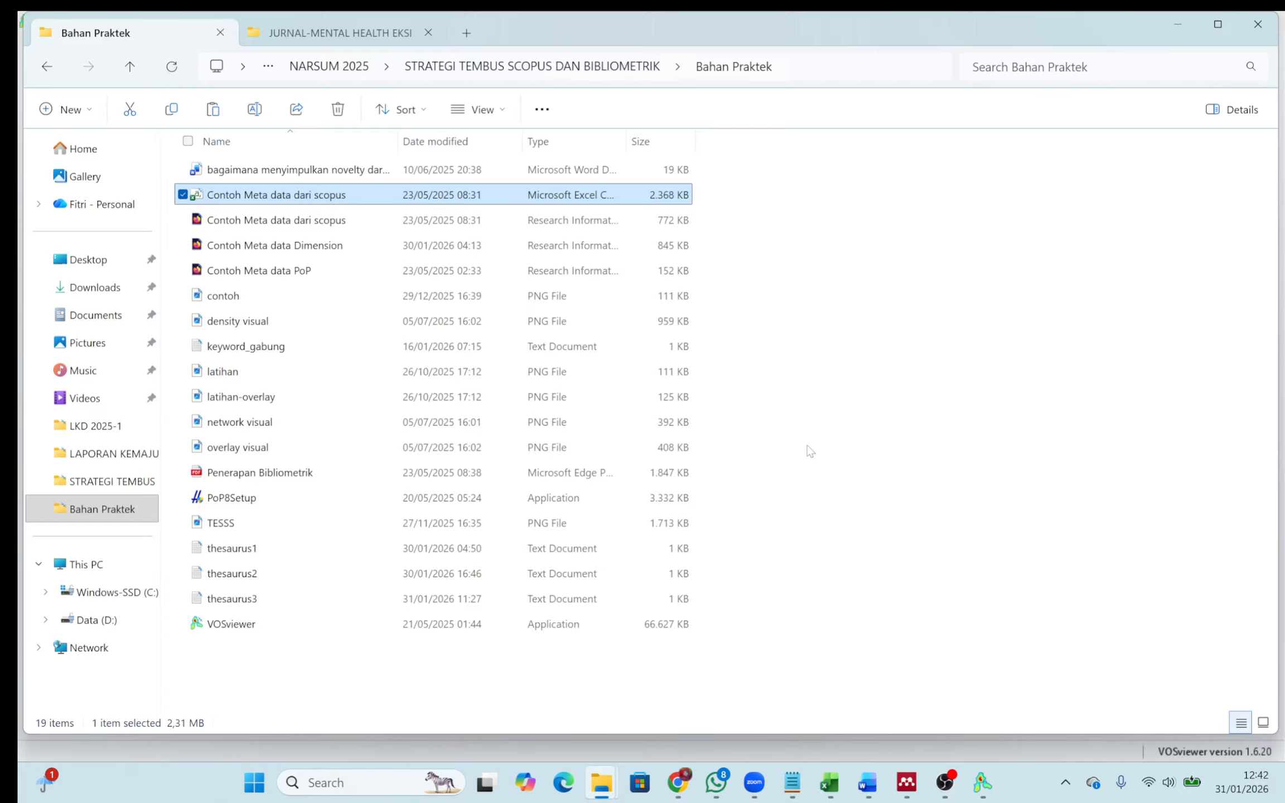
- Switch to VOSviewer and start a new map based on bibliographic data, read from bibliographic database files
click(977, 795)
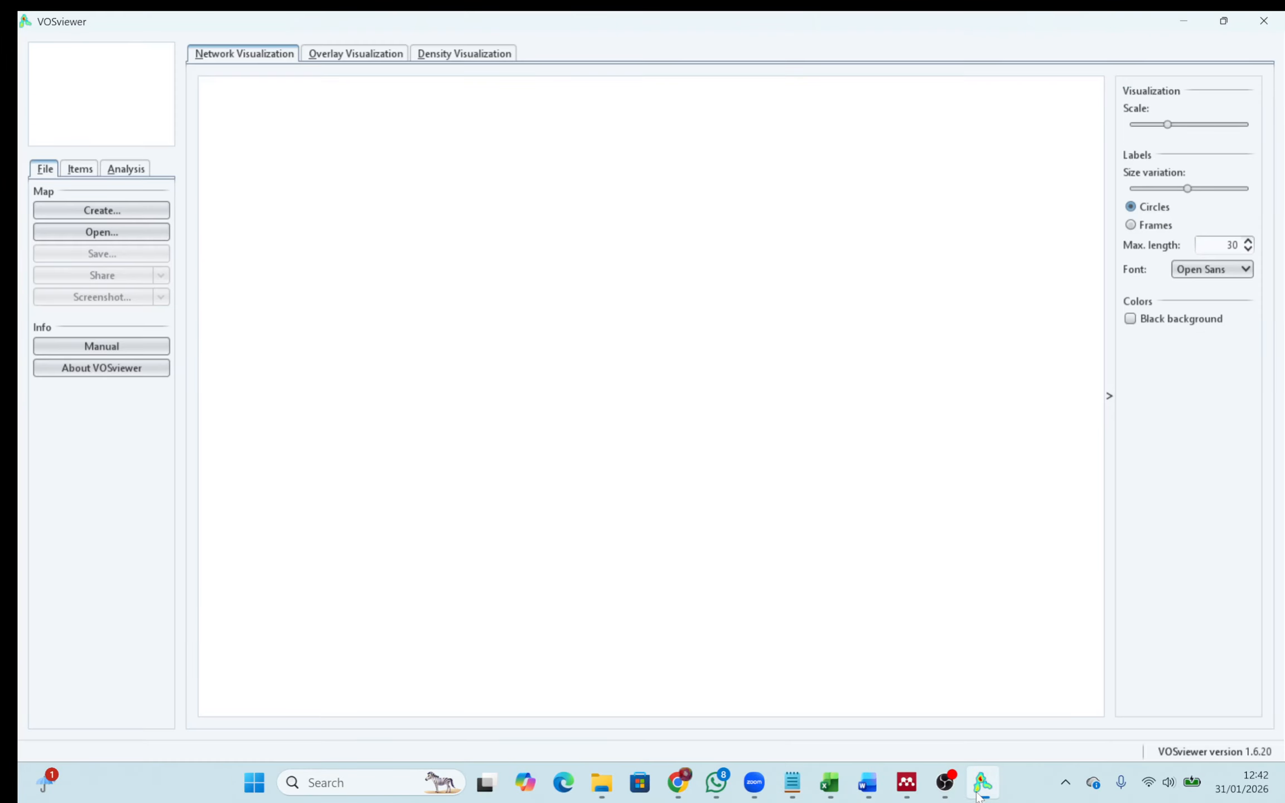
click(142, 205)
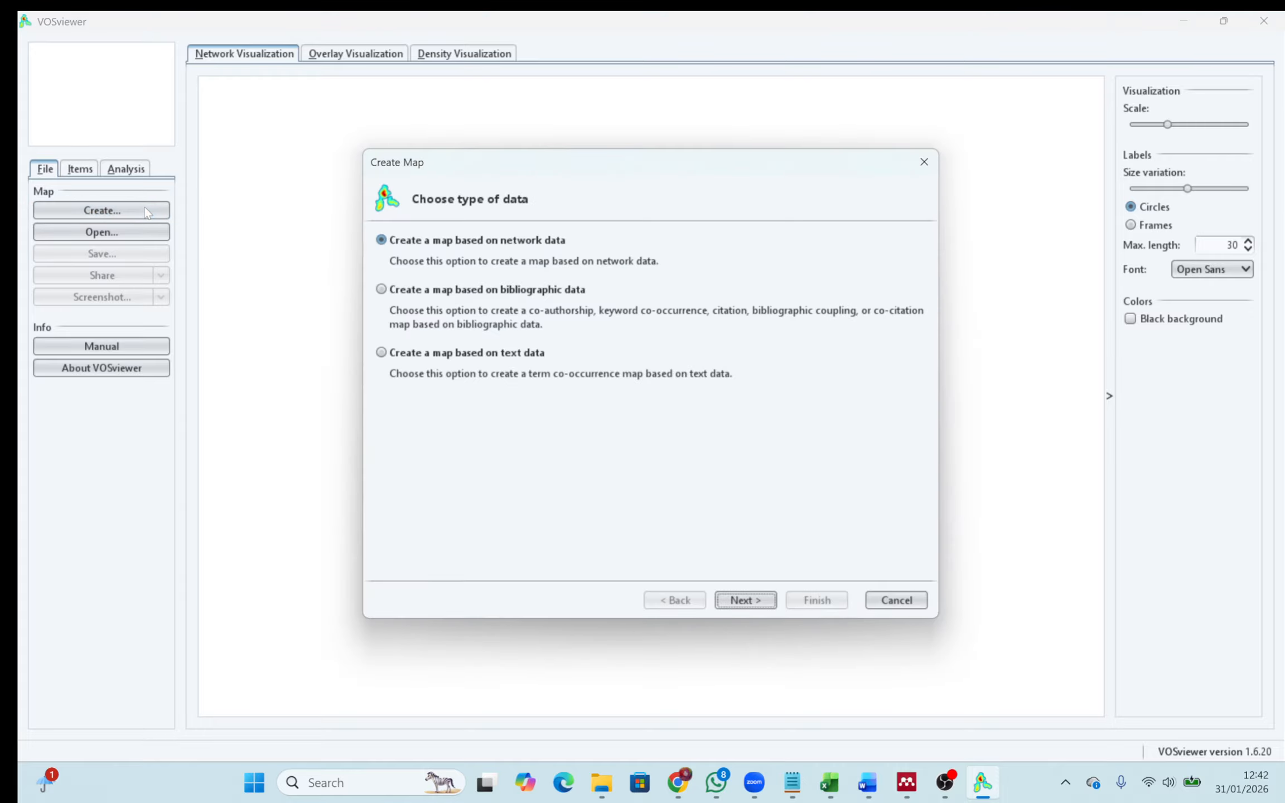
click(494, 293)
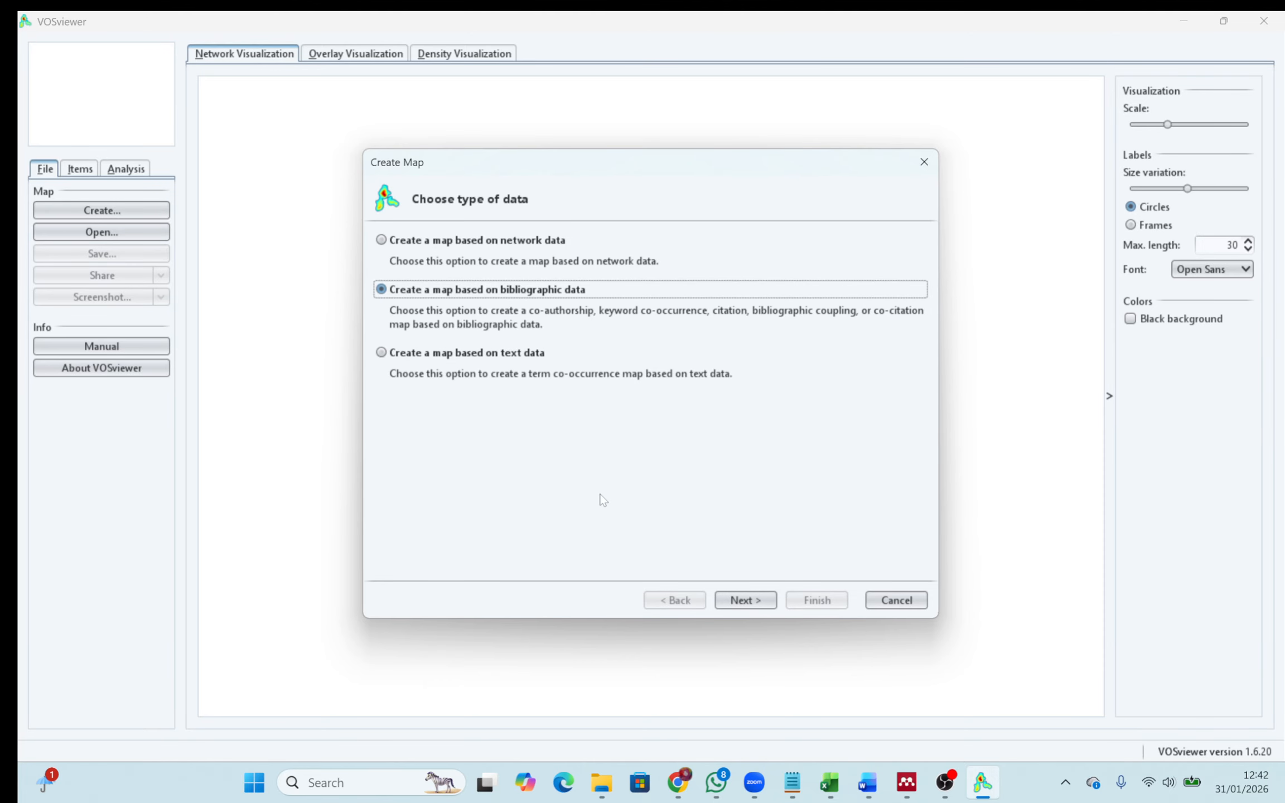
click(744, 599)
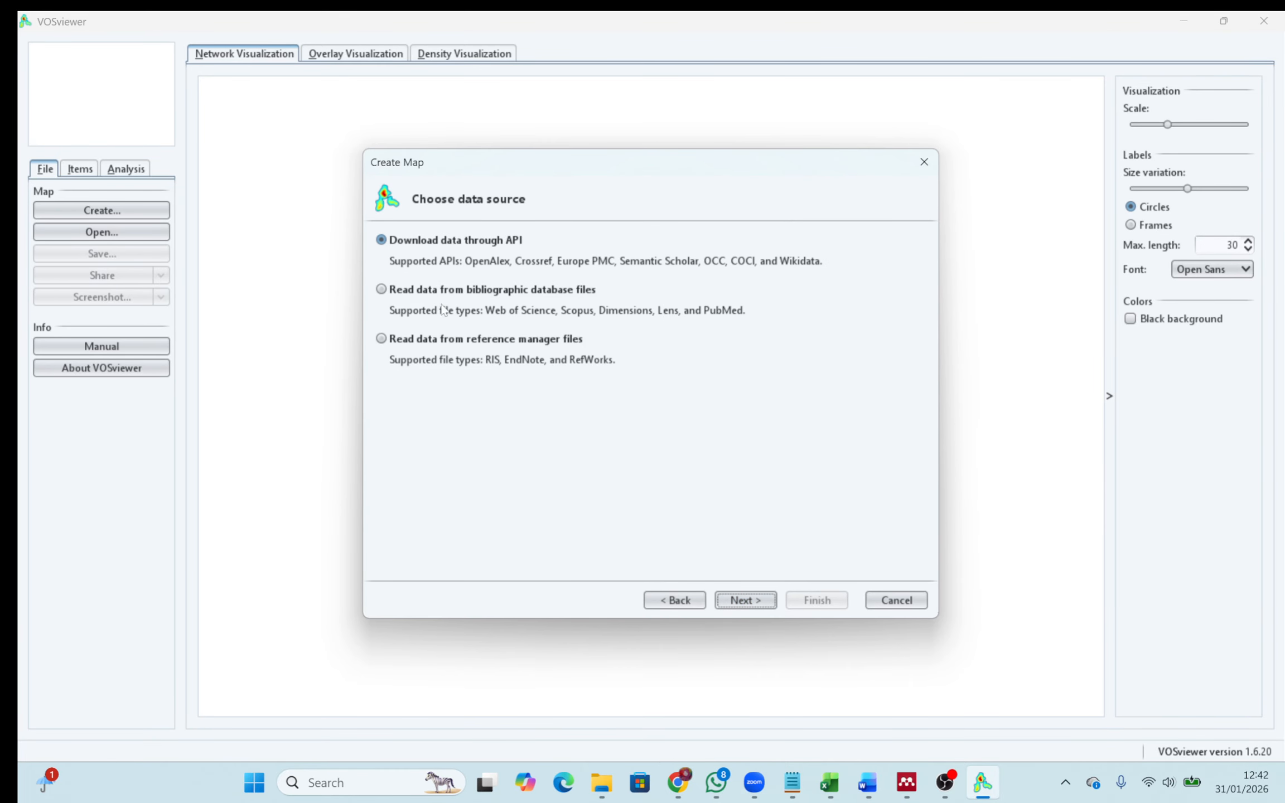
click(382, 290)
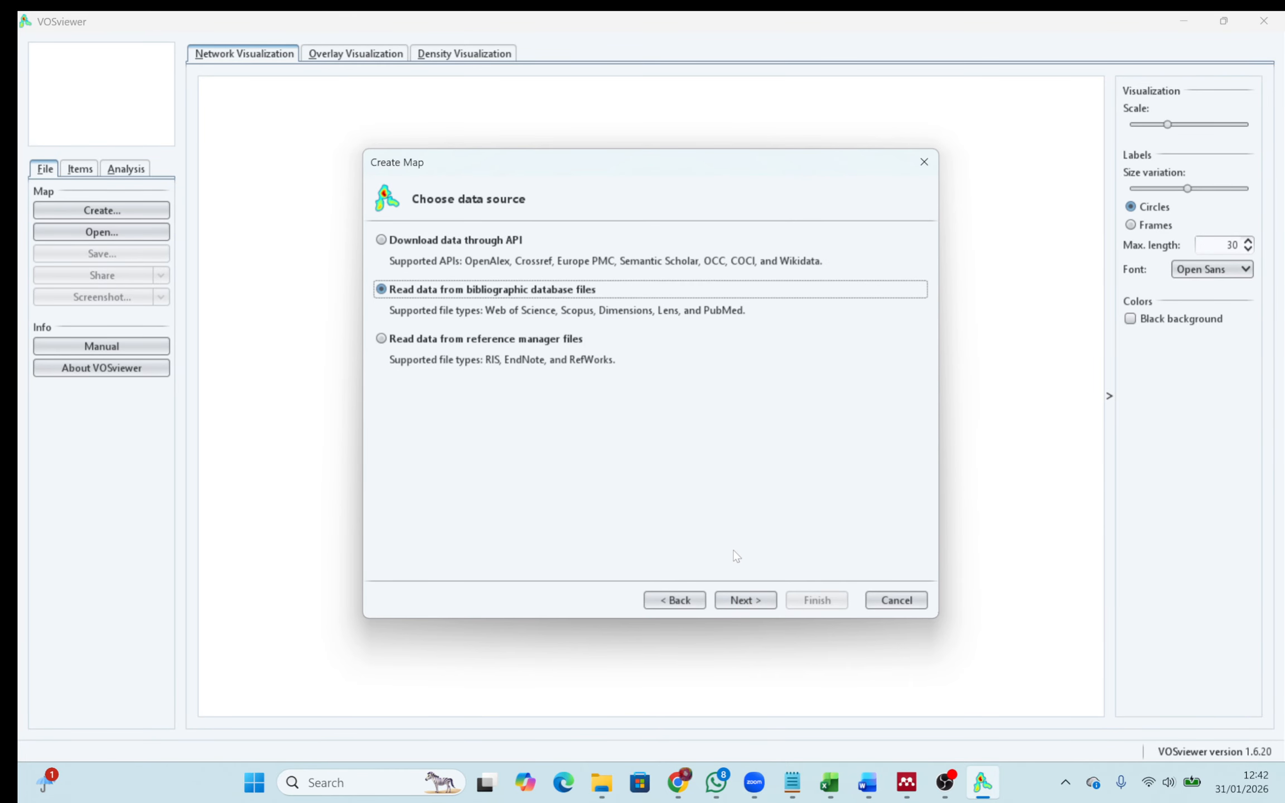
click(745, 600)
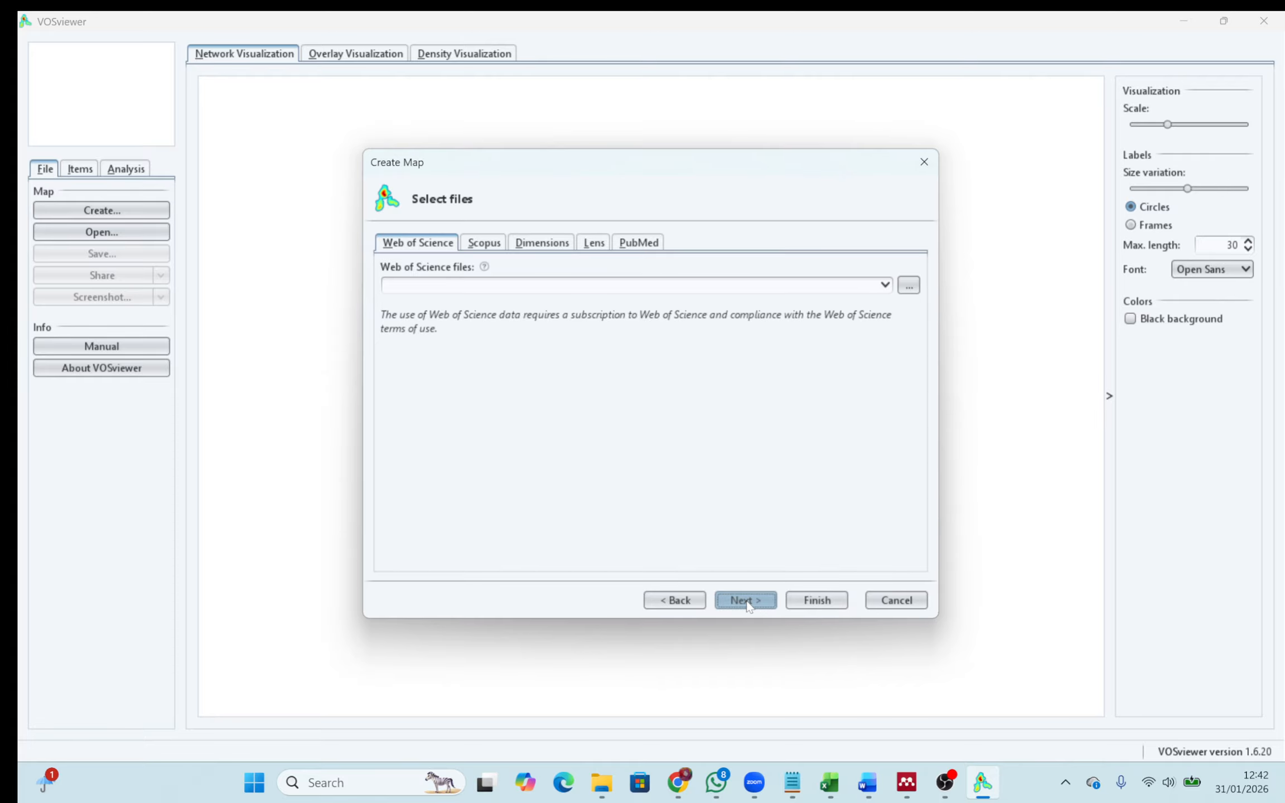
- Load "Contoh Meta data dari scopus.csv" as the Scopus file from NARSUM 2025\STRATEGI TEMBUS SCOPUS DAN BIBLIOMETRIK\Bahan Praktek on drive D
click(485, 243)
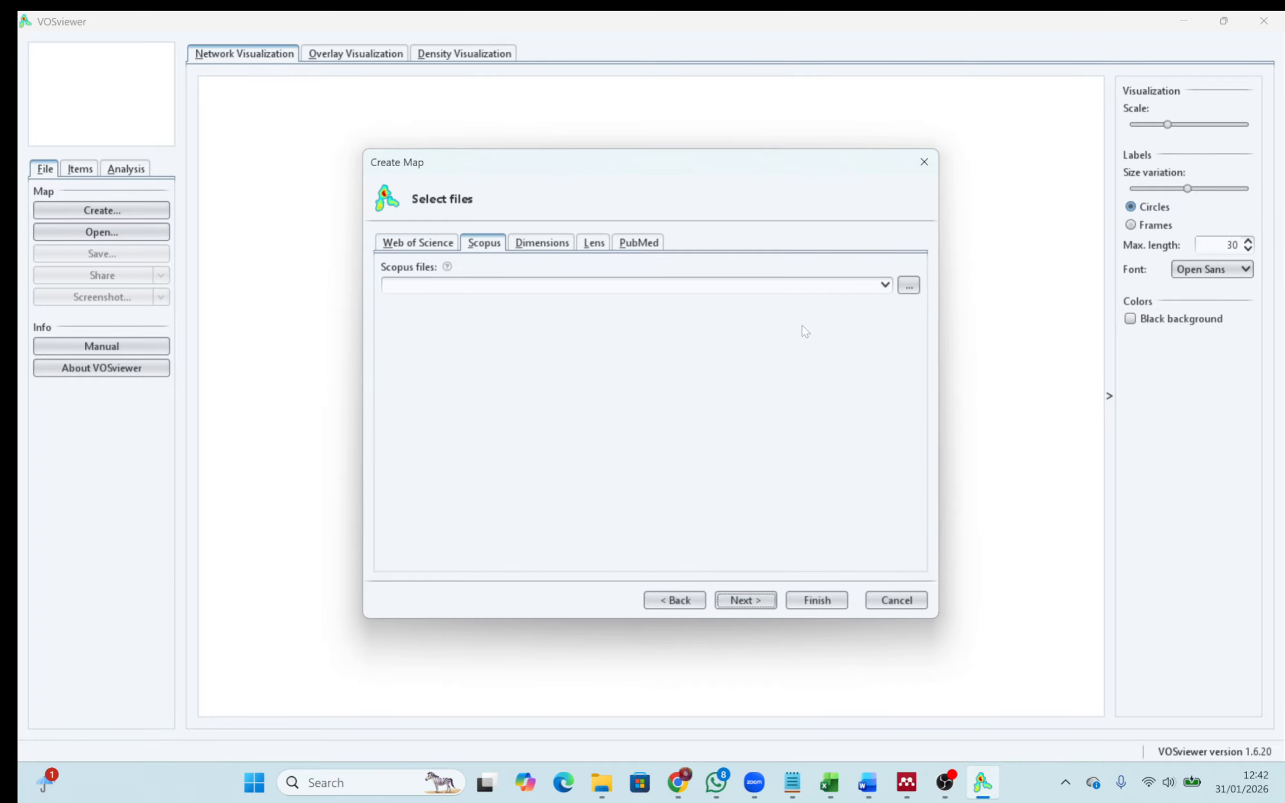
click(915, 287)
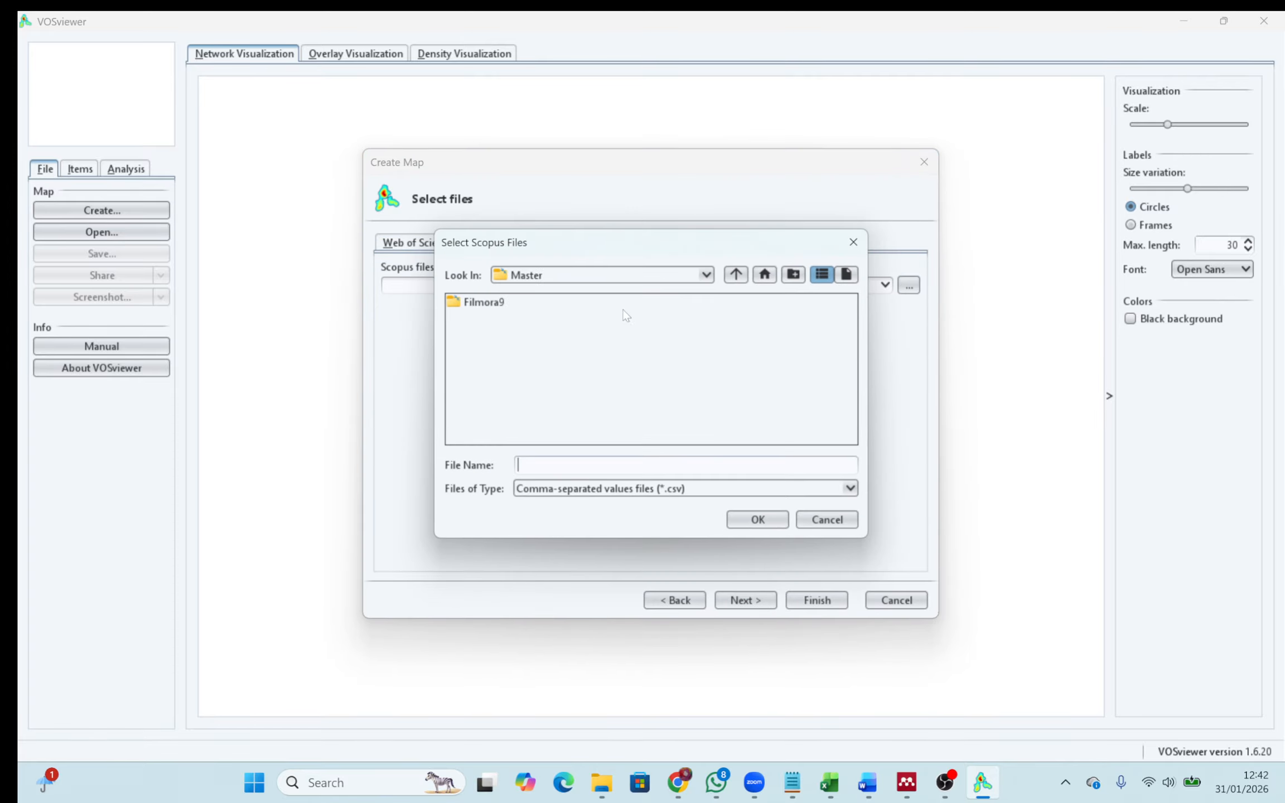
click(588, 274)
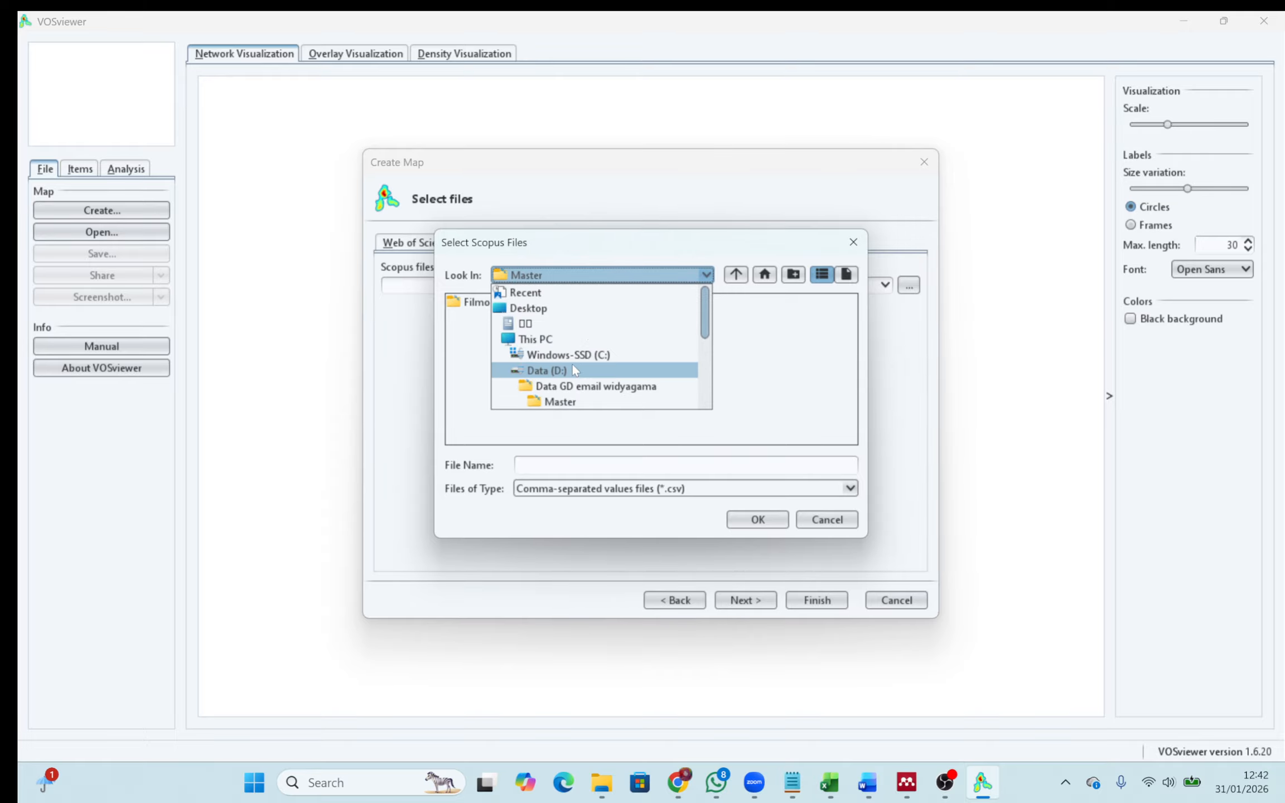
click(573, 369)
double_click(565, 334)
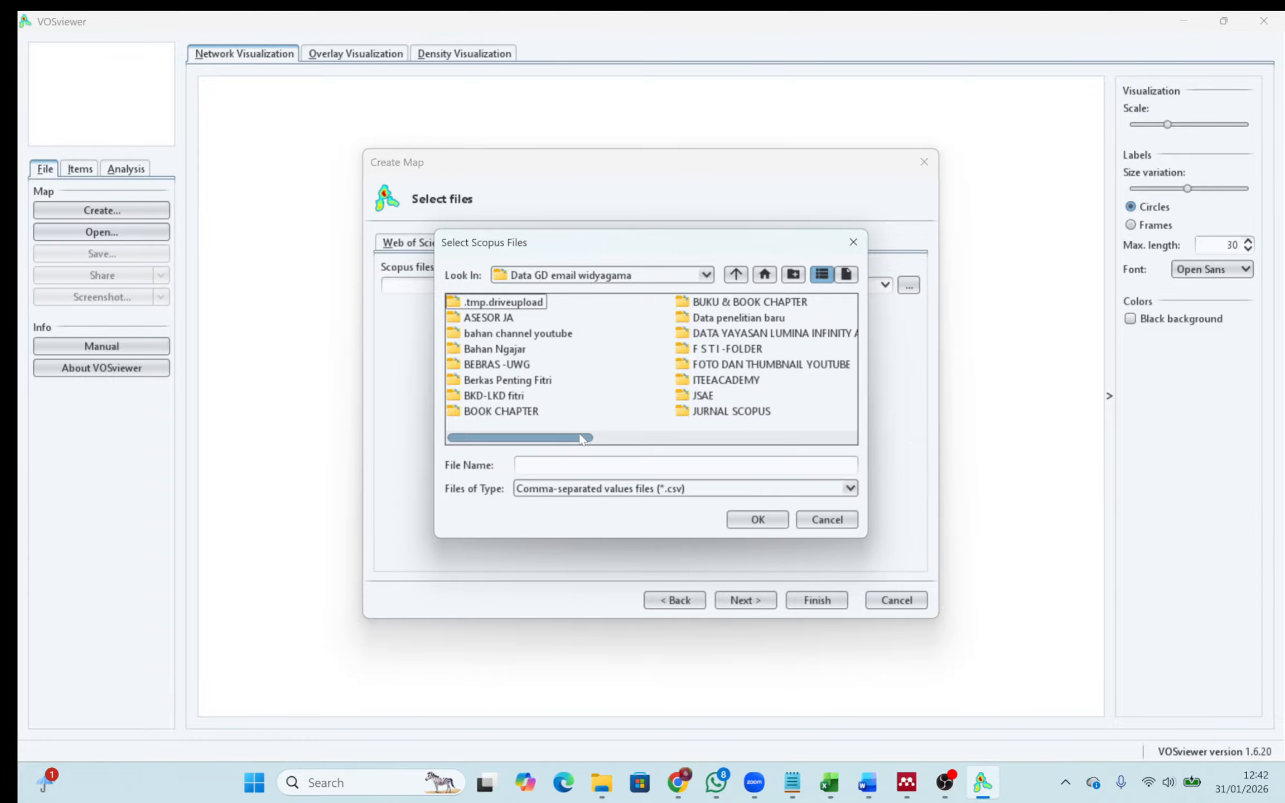
drag(580, 439, 704, 447)
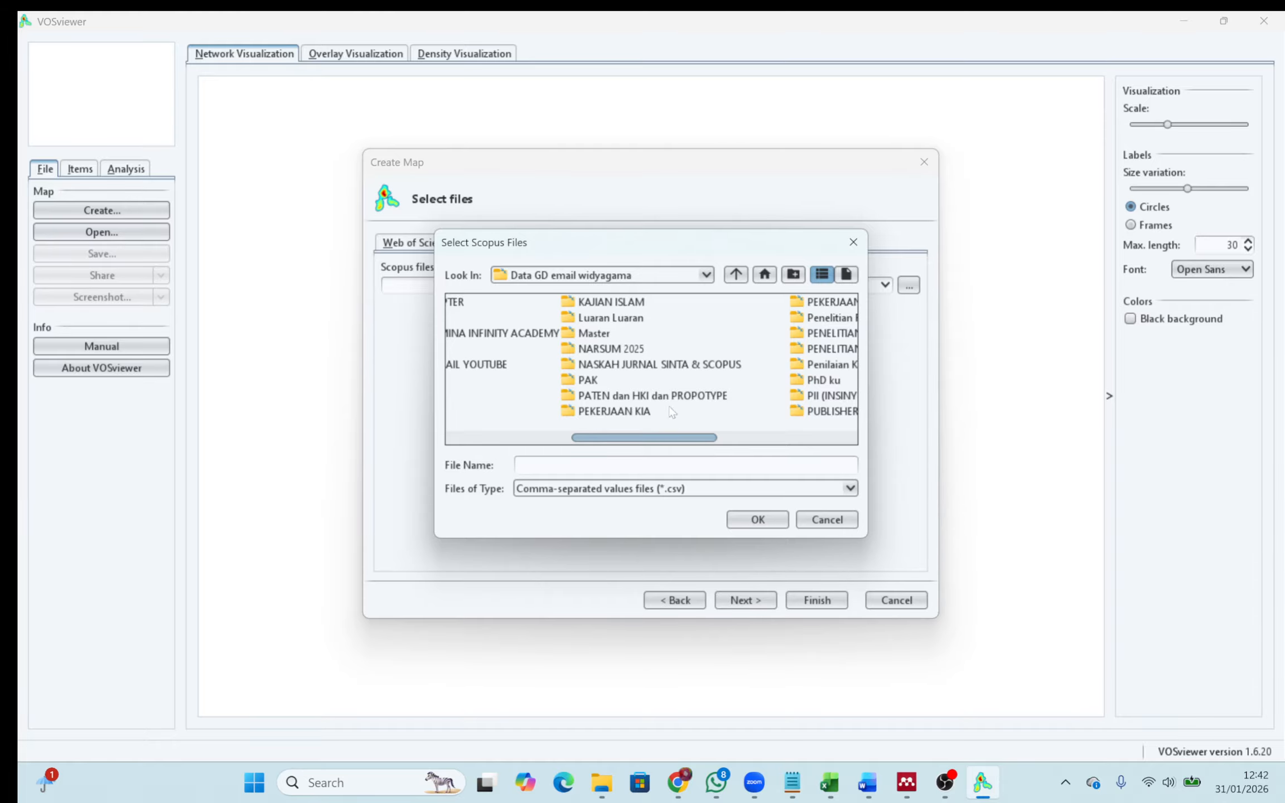
double_click(613, 350)
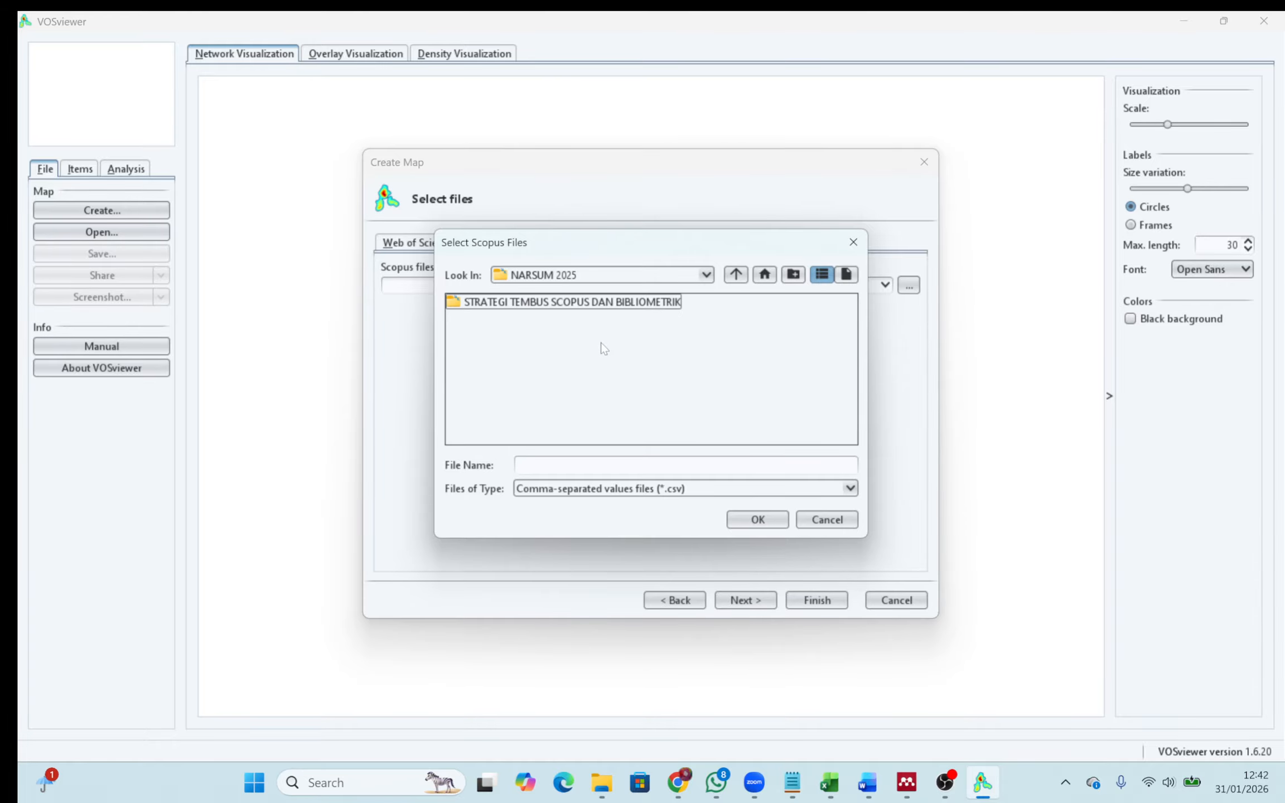
double_click(567, 301)
double_click(511, 305)
click(511, 304)
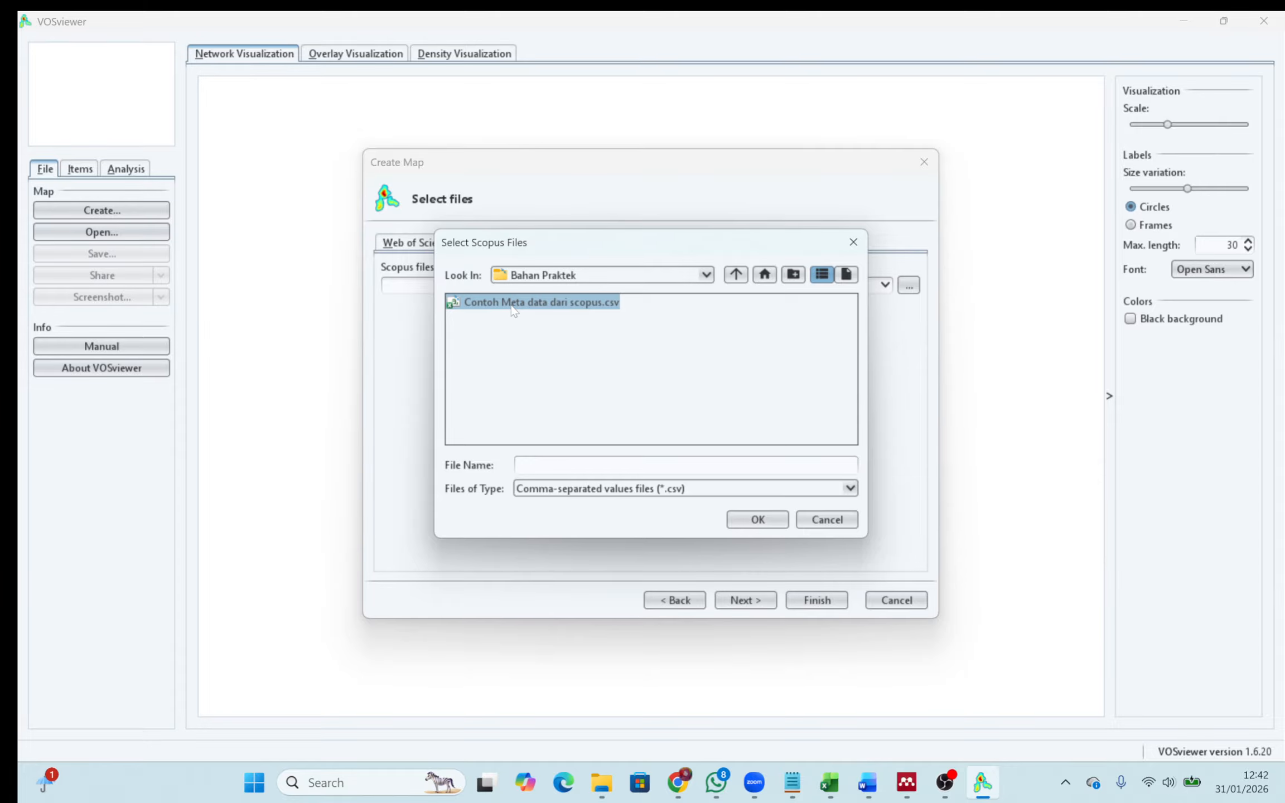
click(772, 515)
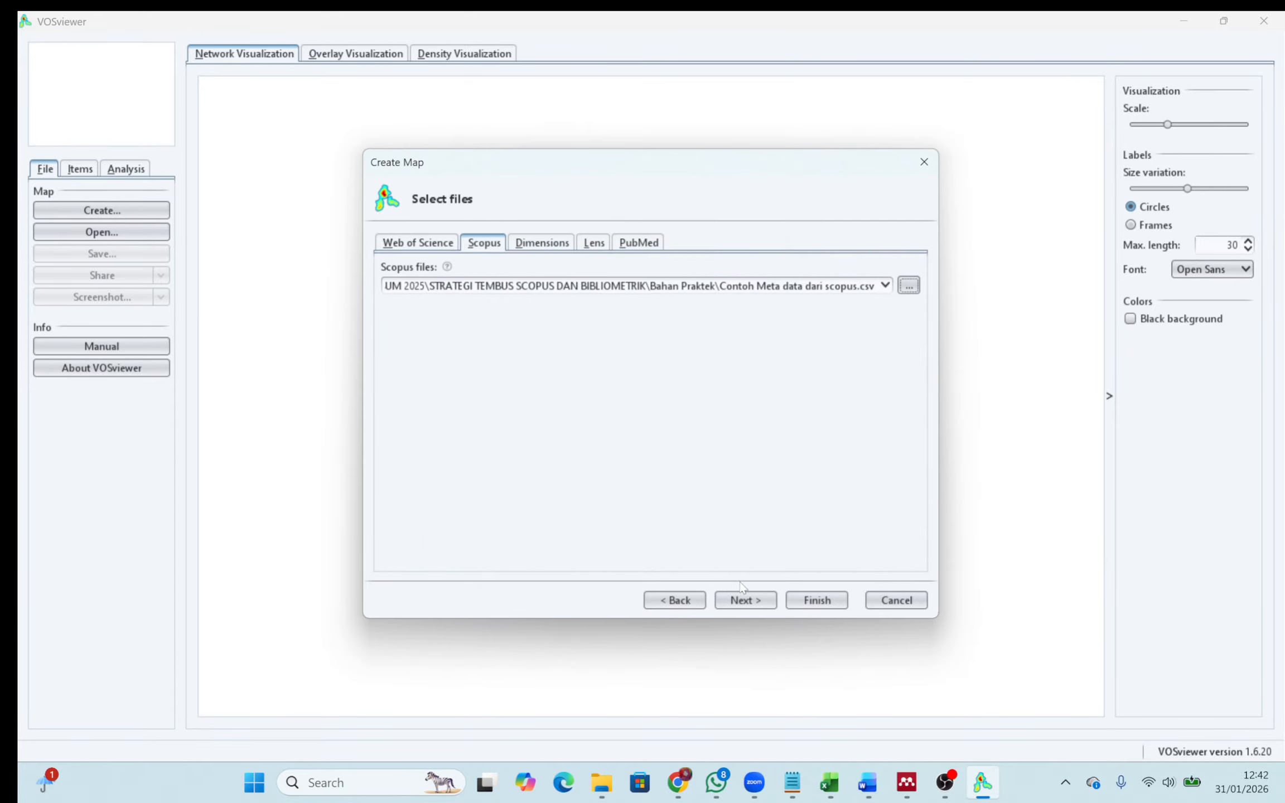
click(736, 600)
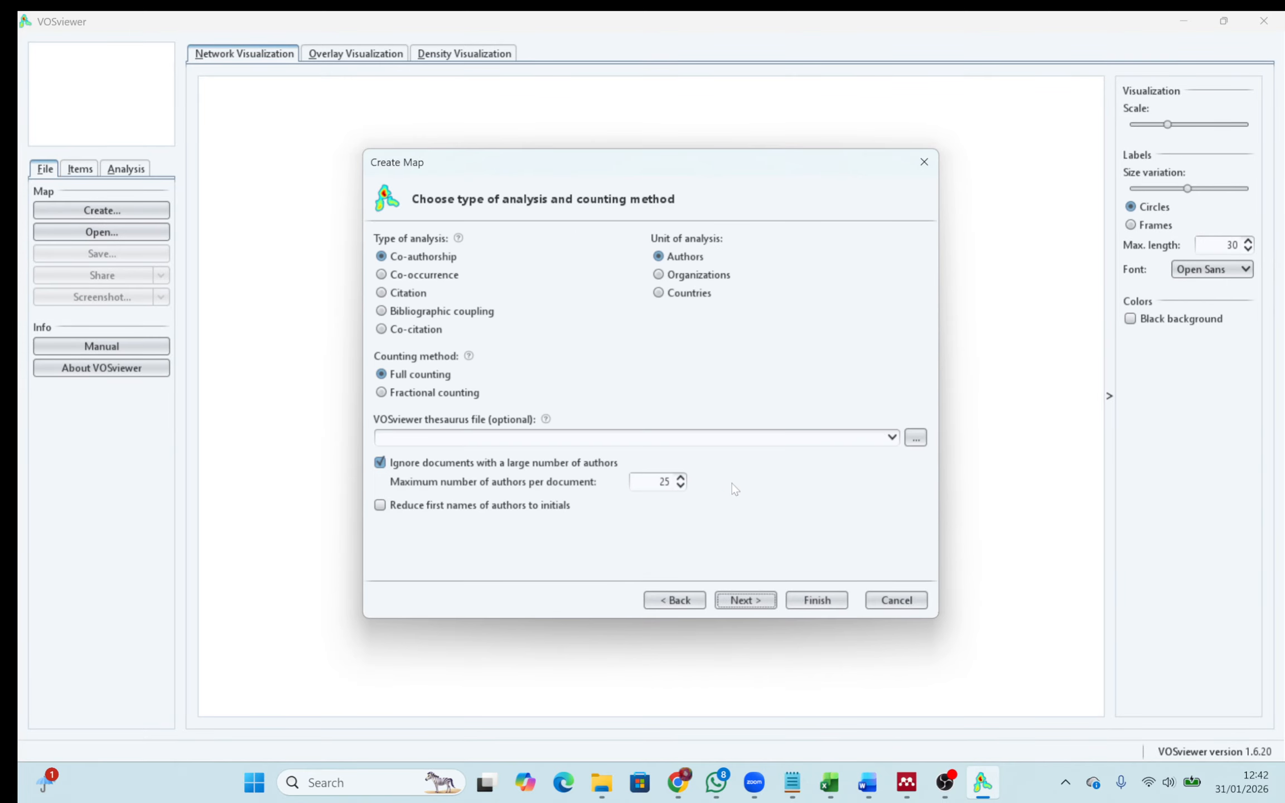
- Choose co-occurrence analysis of all keywords and set the minimum number of occurrences of a keyword to 7
click(425, 276)
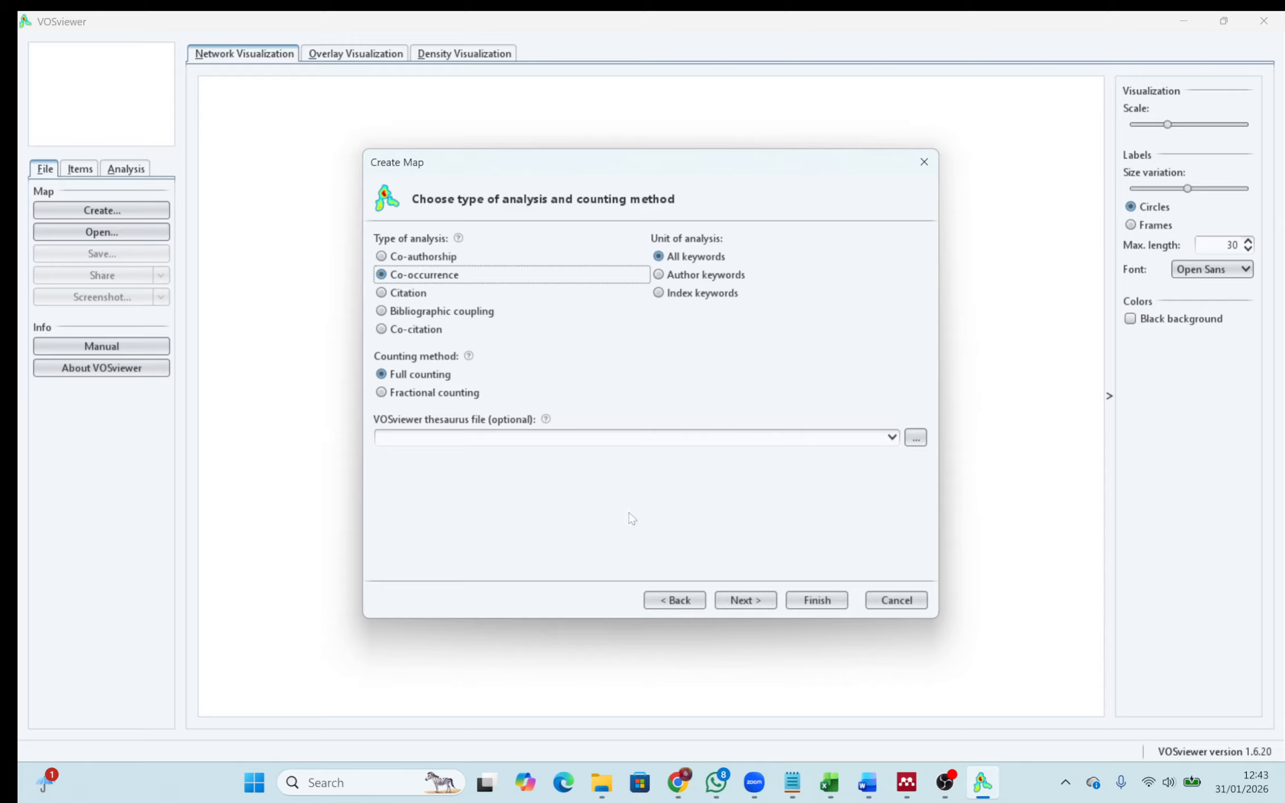
click(744, 602)
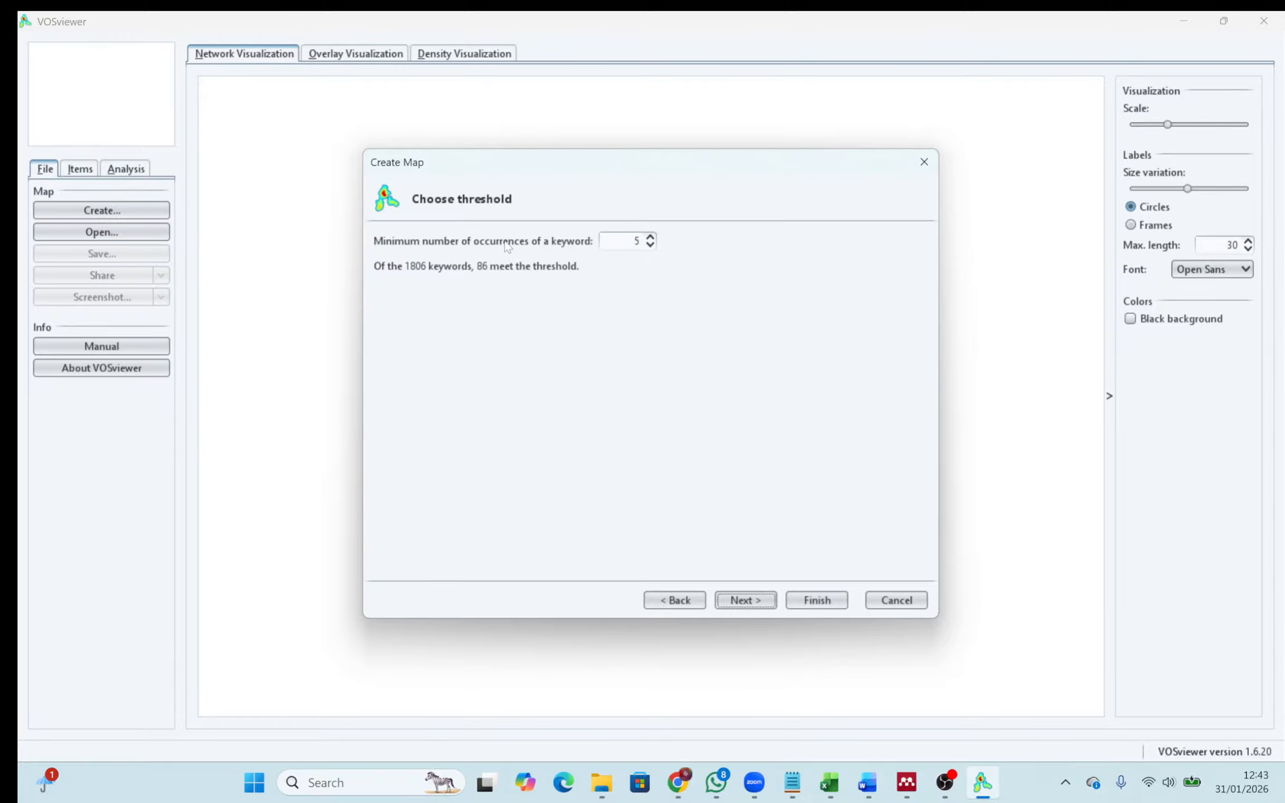
double_click(637, 241)
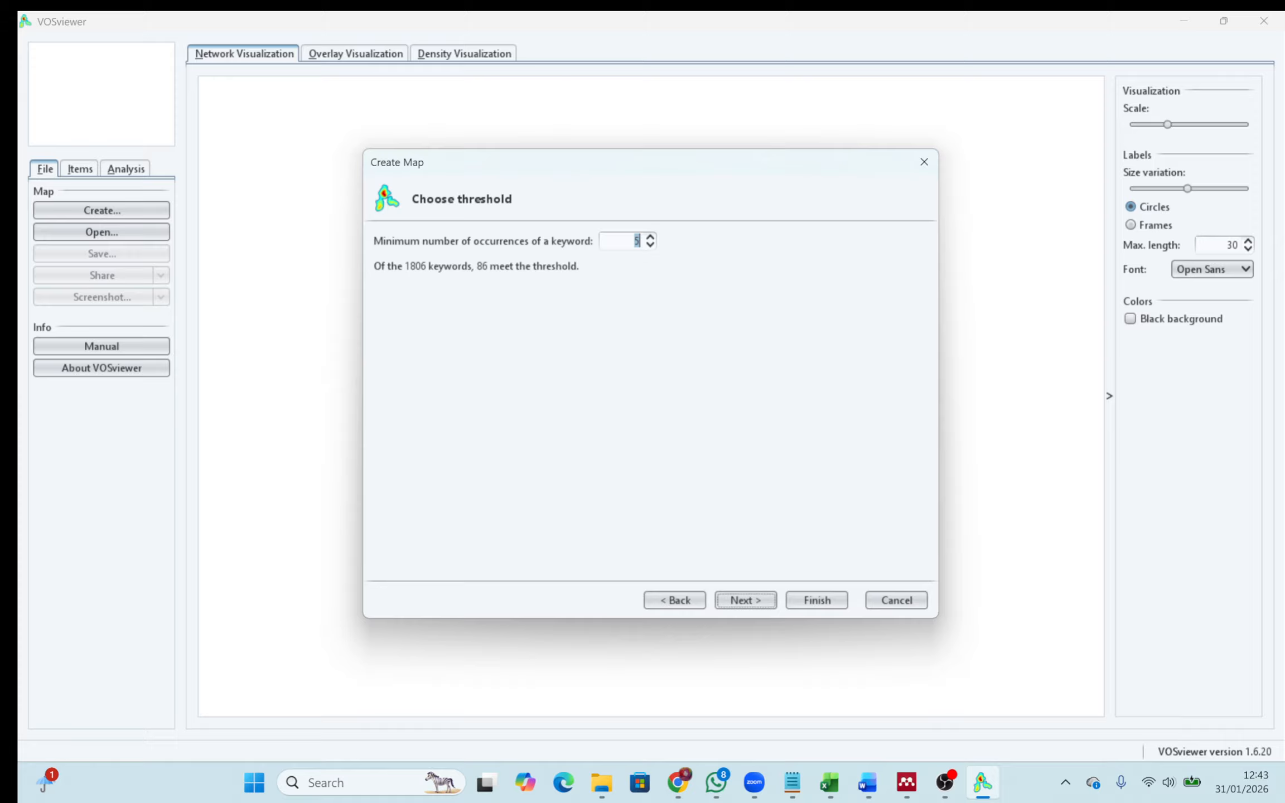
double_click(637, 241)
text(7)
click(750, 597)
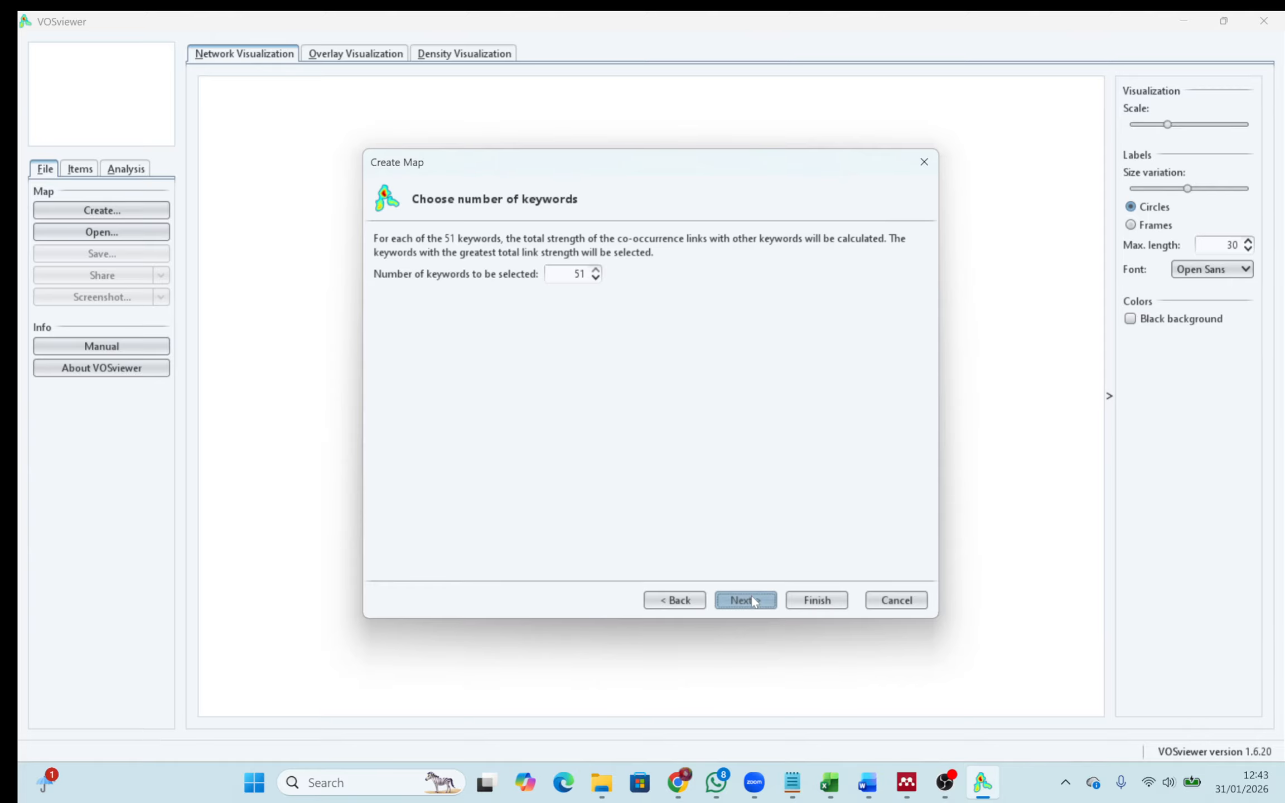
click(742, 601)
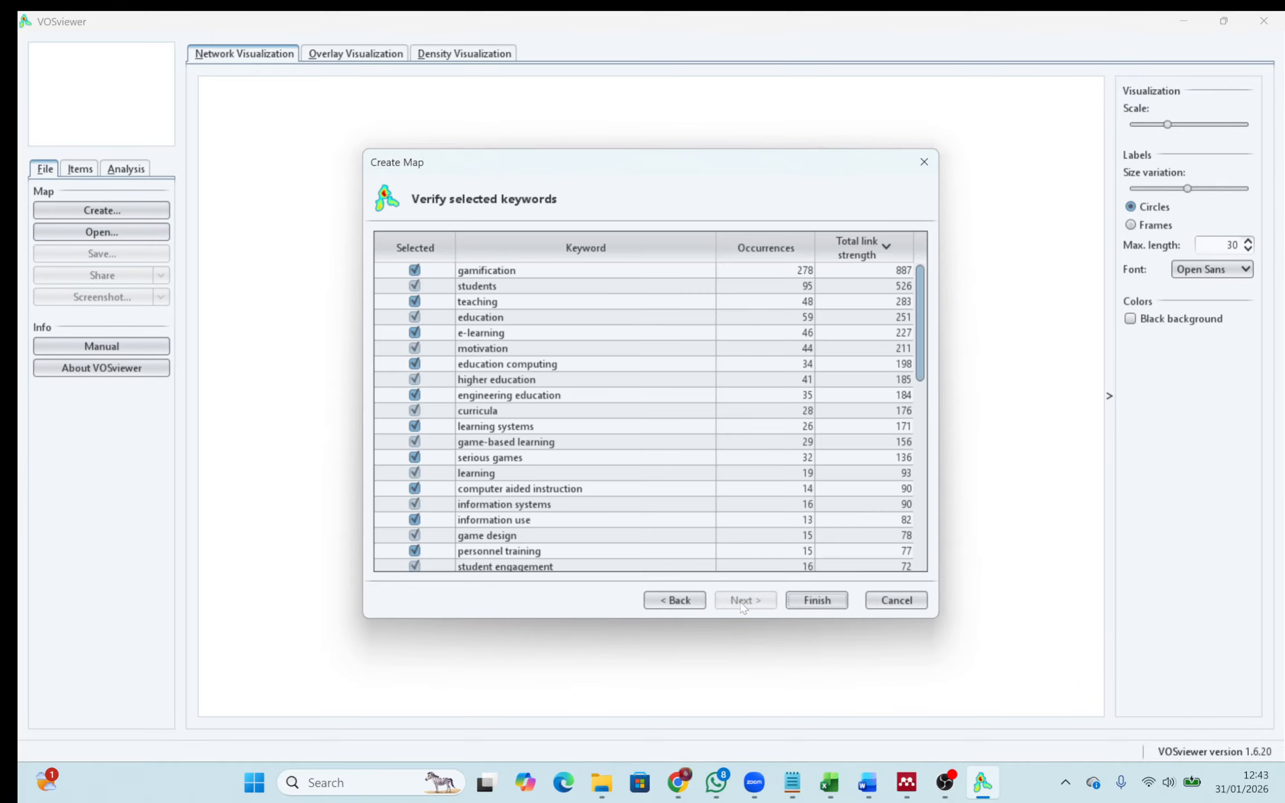
- Review the selected keywords for near-duplicate or related terms, along with their occurrences and total link strength
click(530, 406)
scroll(525, 405, down, 1)
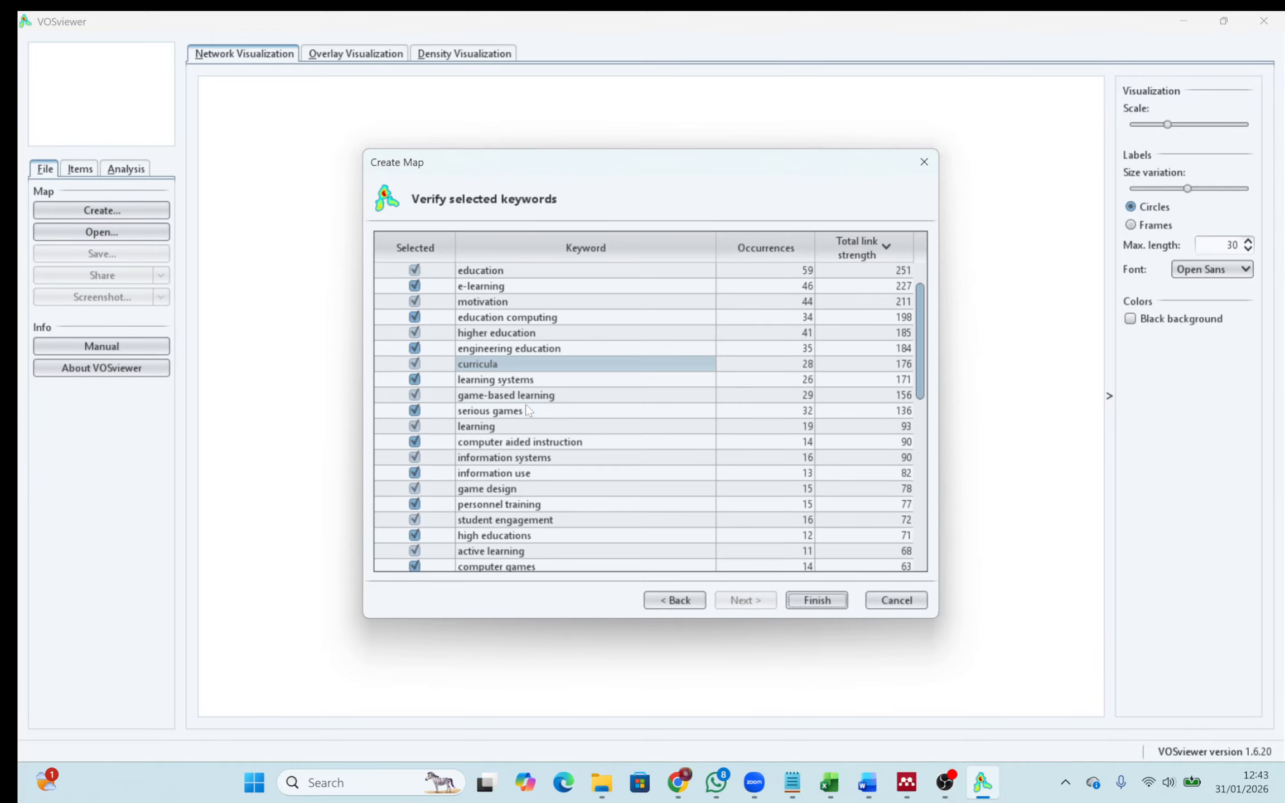
scroll(526, 408, down, 1)
scroll(526, 409, up, 2)
scroll(524, 404, down, 10)
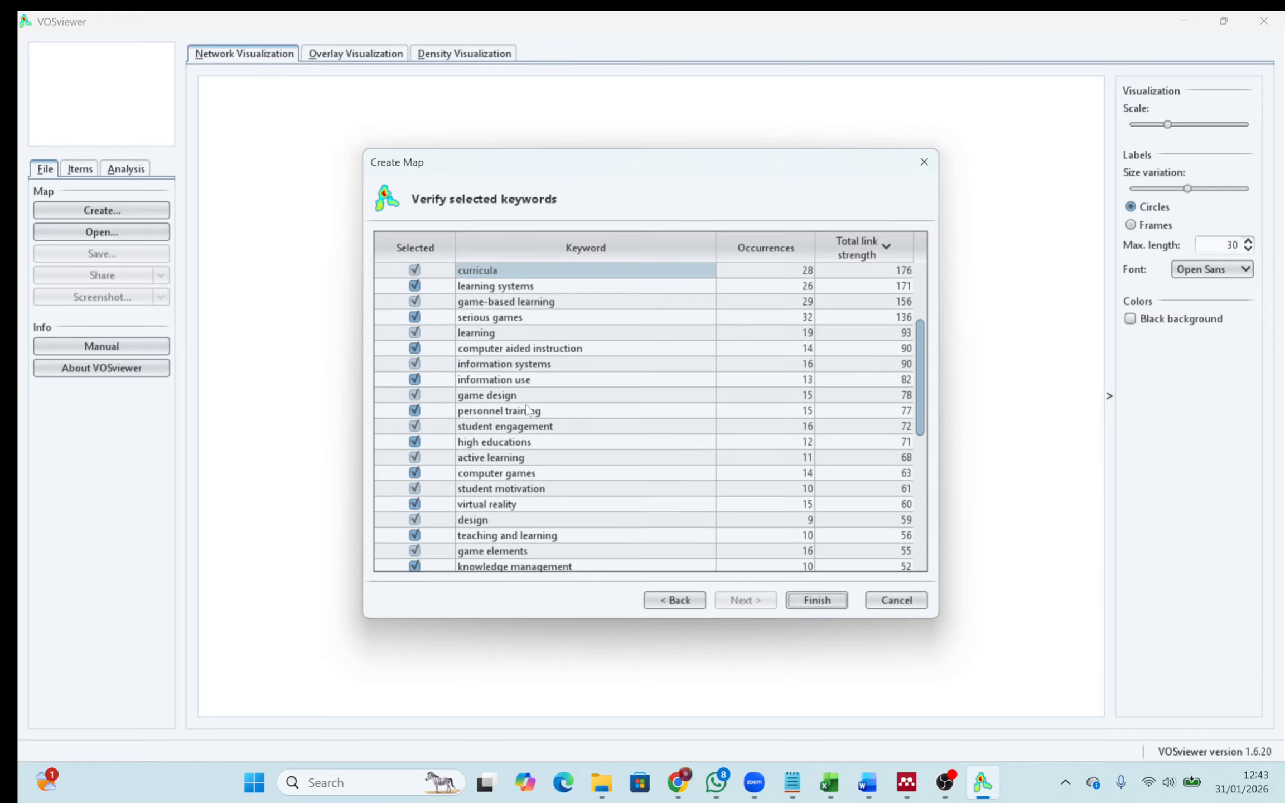
scroll(525, 405, up, 10)
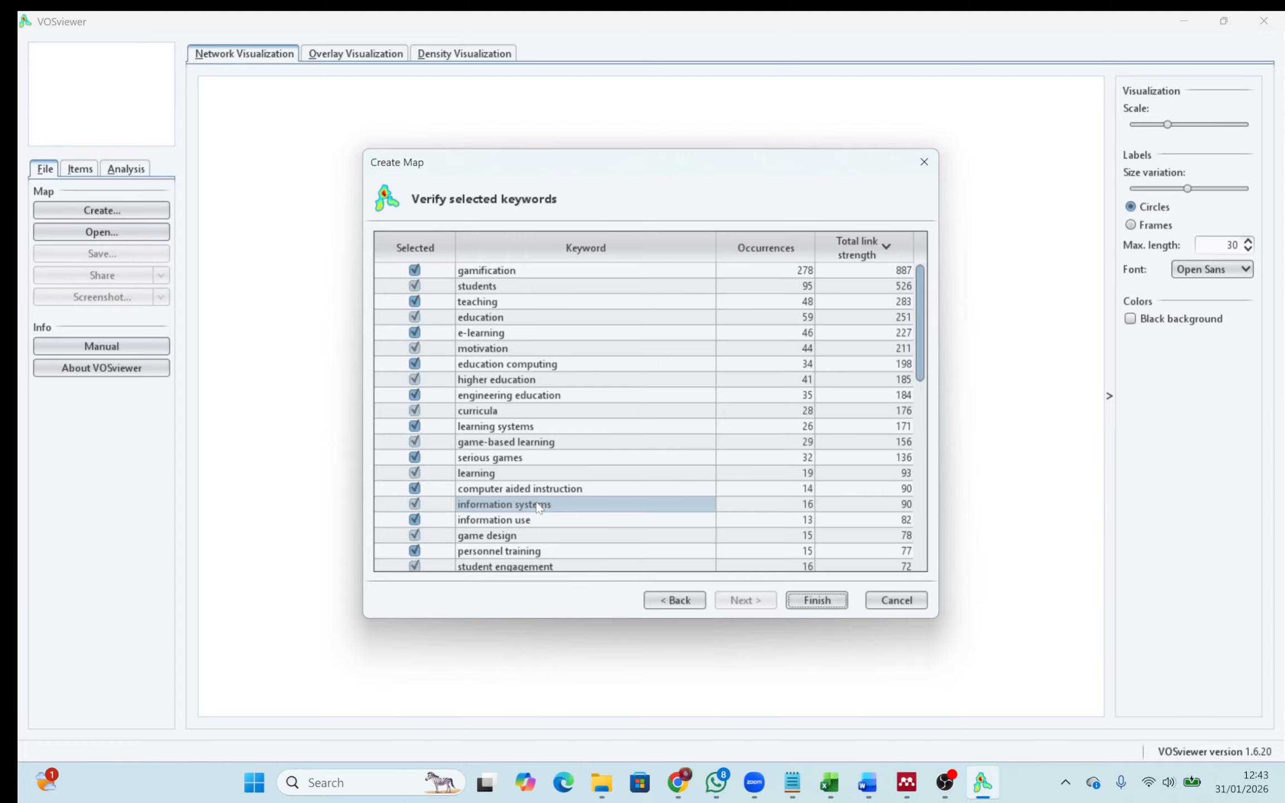
scroll(537, 504, down, 5)
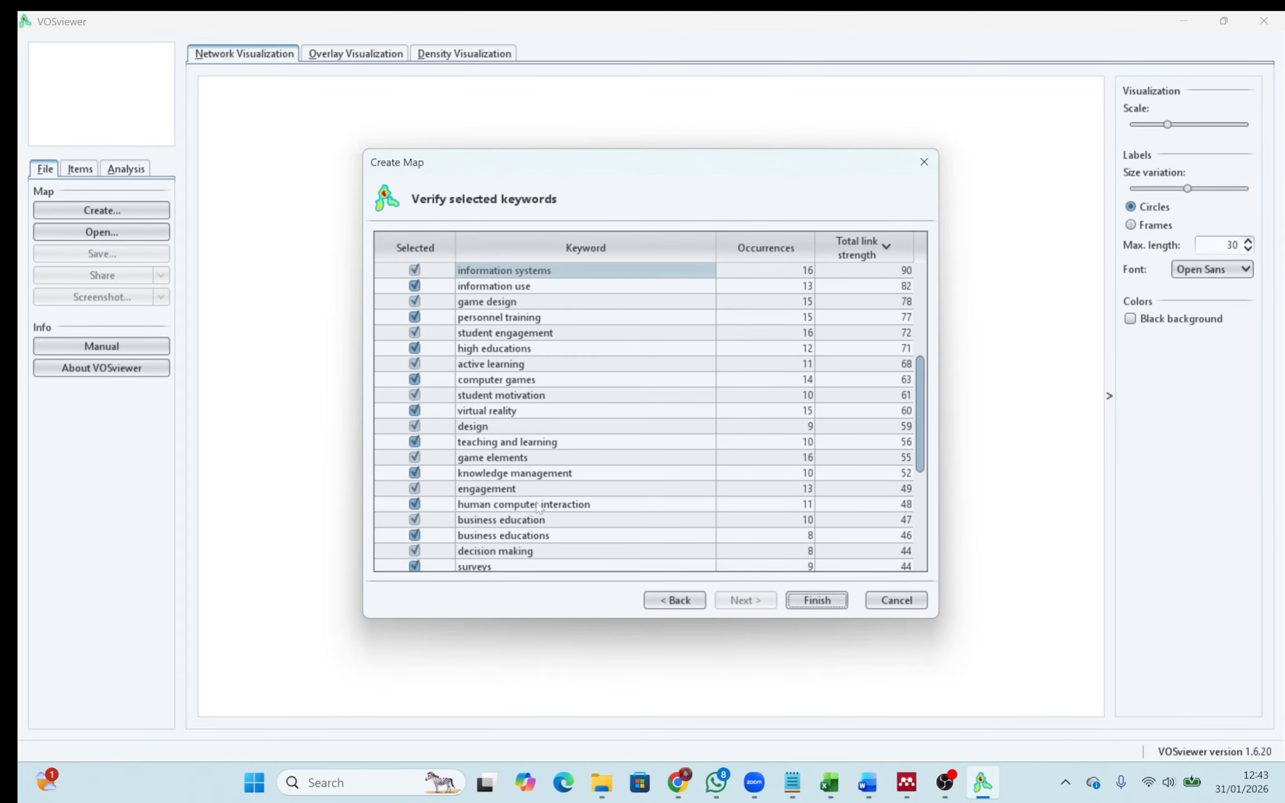
scroll(538, 506, down, 1)
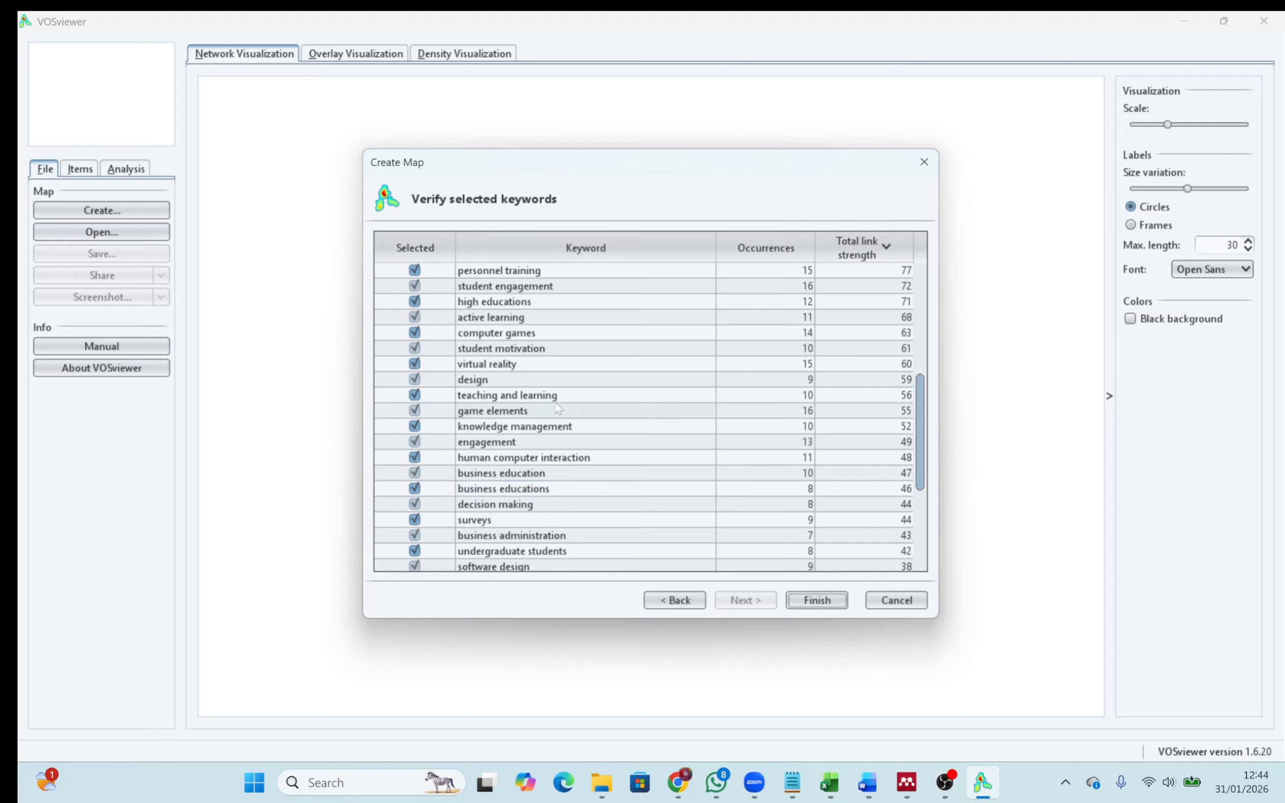
scroll(557, 406, up, 1)
scroll(557, 408, up, 3)
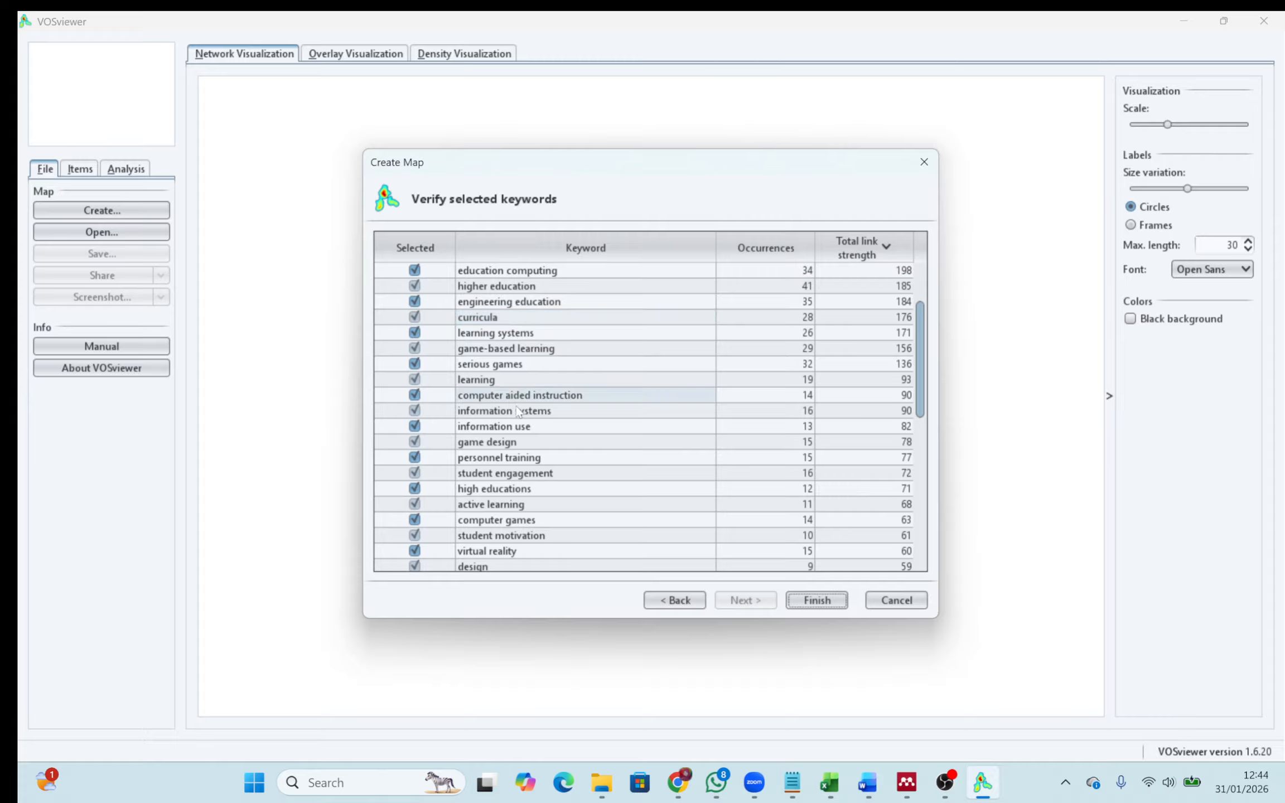
scroll(519, 461, down, 1)
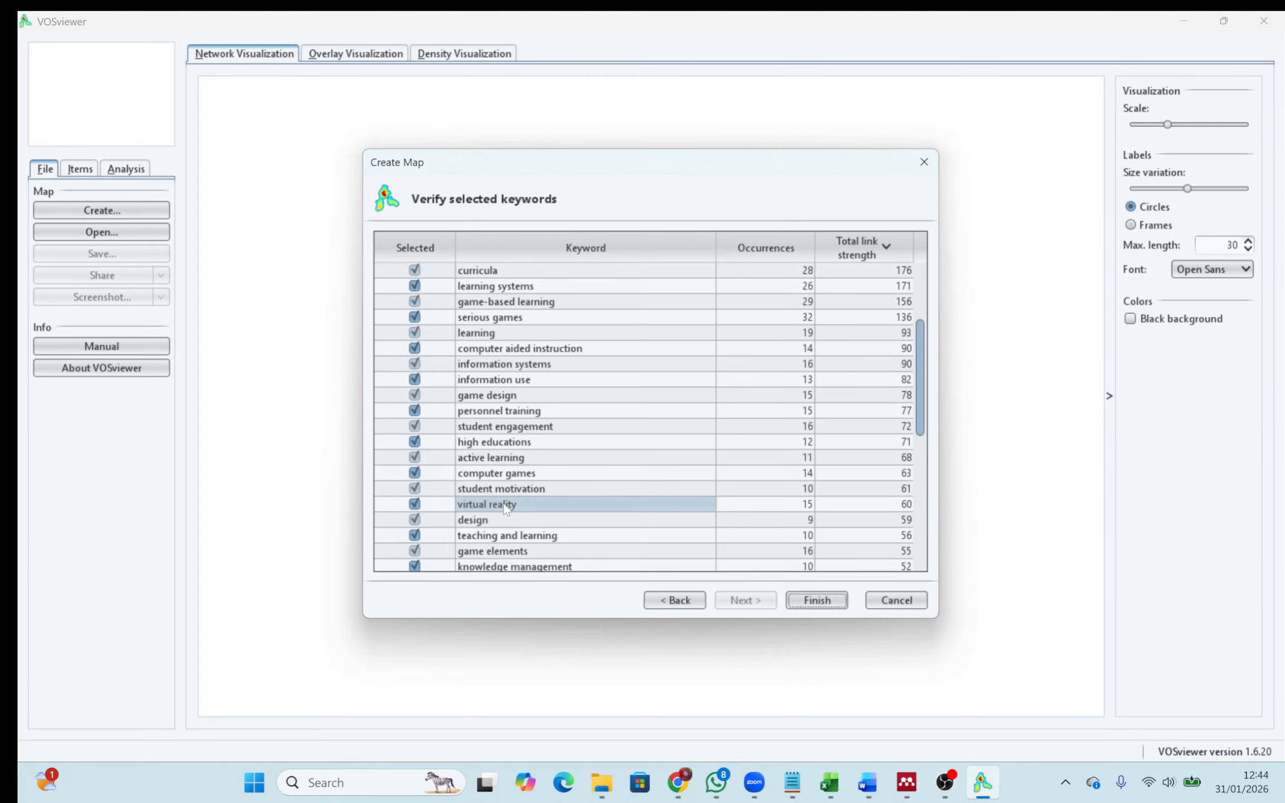
scroll(505, 504, down, 4)
scroll(505, 508, up, 4)
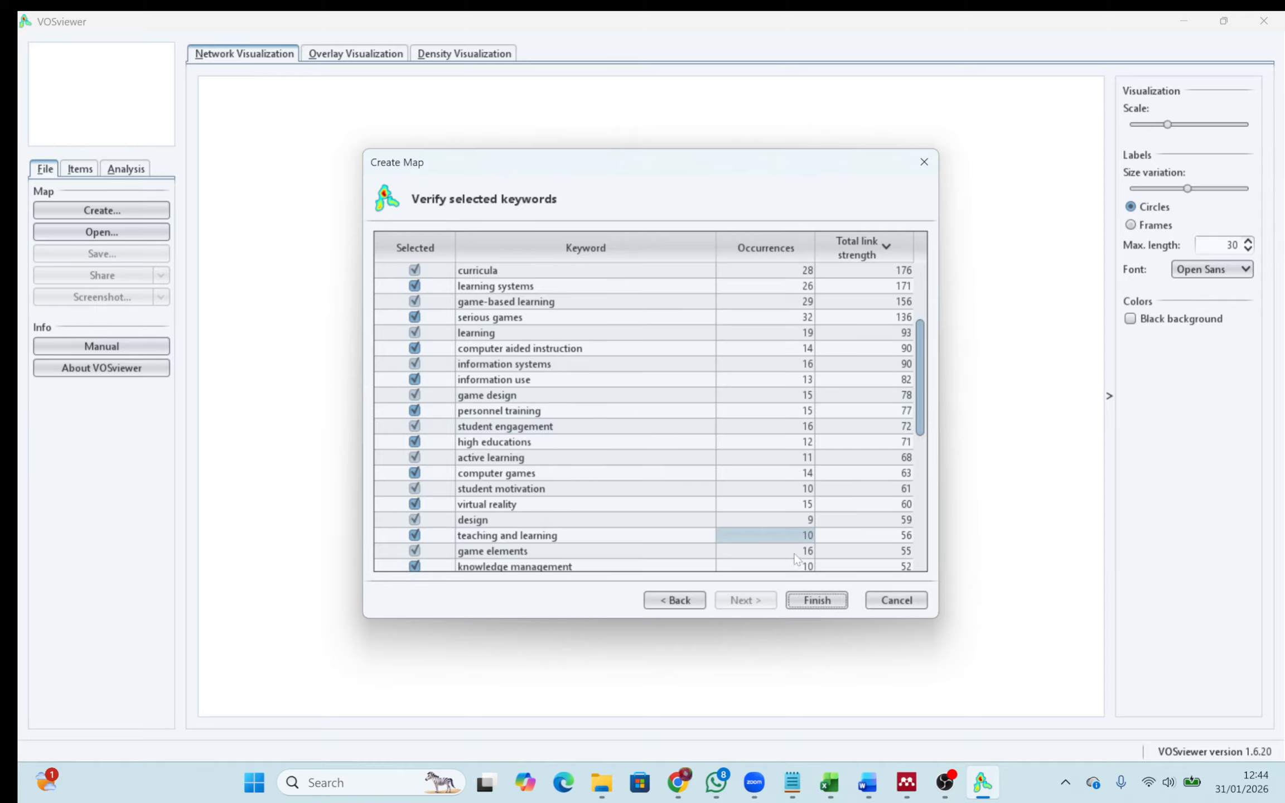
- Generate the keyword co-occurrence map and view its items by cluster, picking "learning" in Cluster 1
click(812, 601)
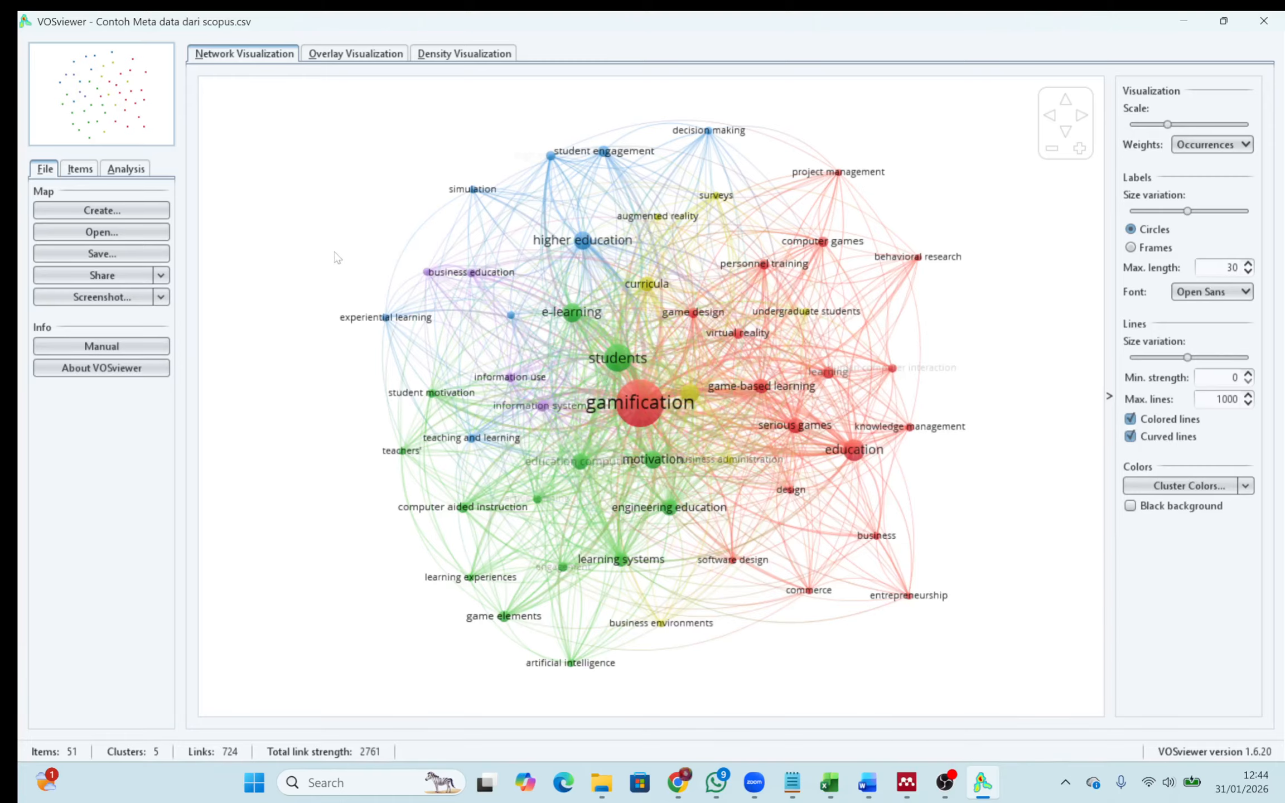
click(81, 169)
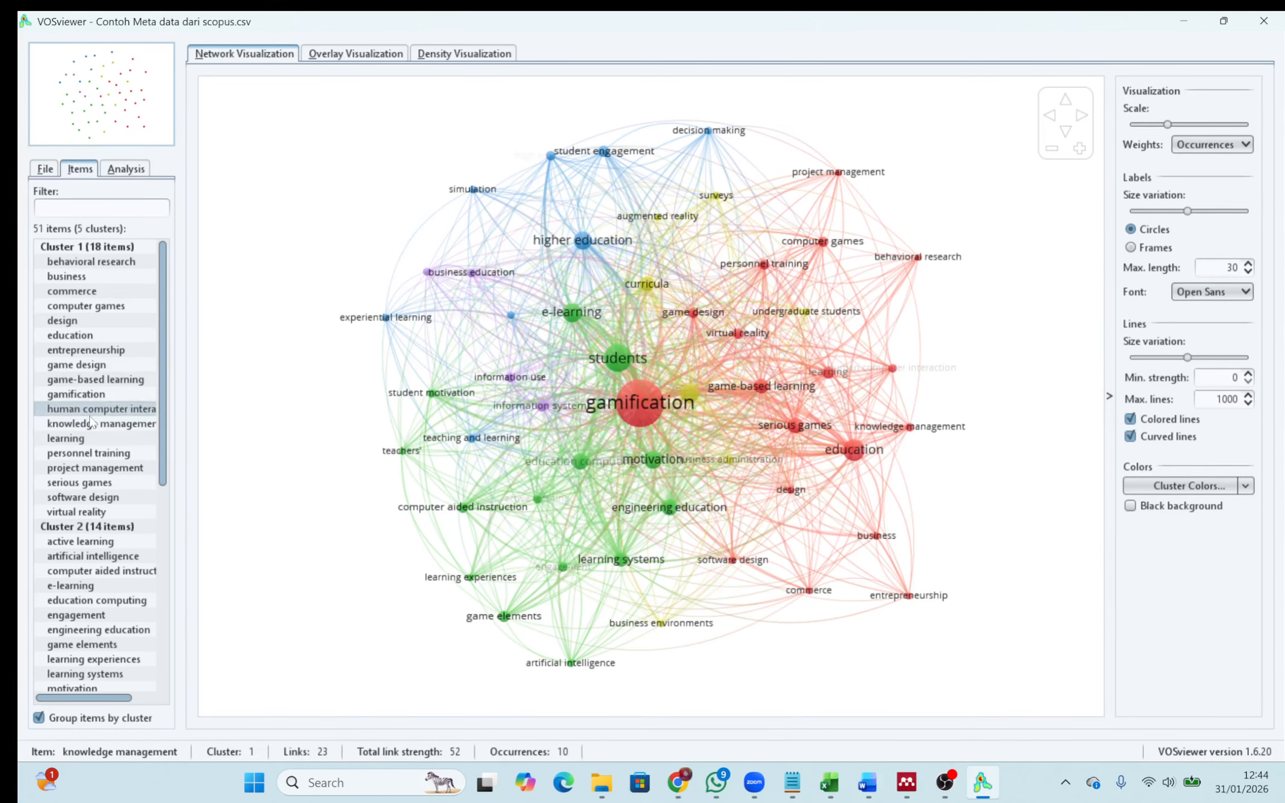
click(93, 438)
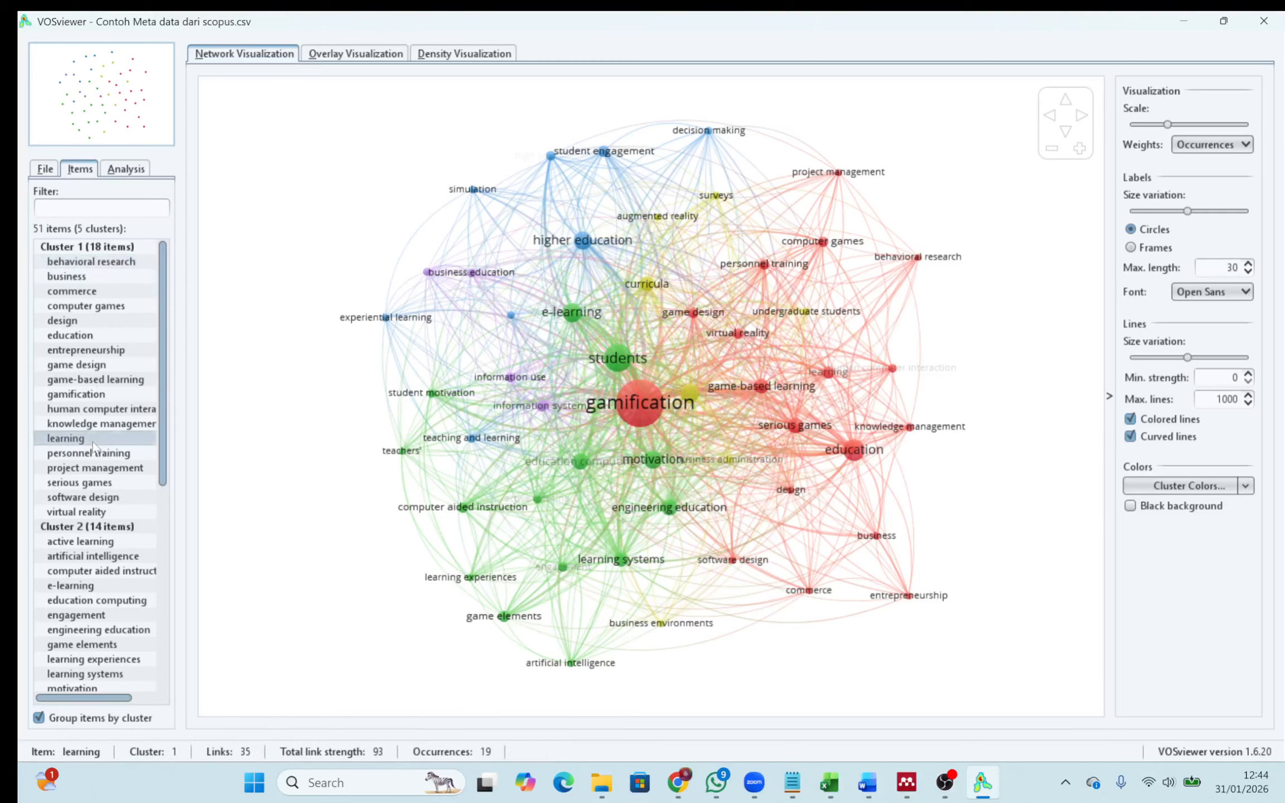
- Examine the keywords grouped under each cluster, comparing "high educations" with "higher education" in Cluster 3
scroll(93, 446, down, 2)
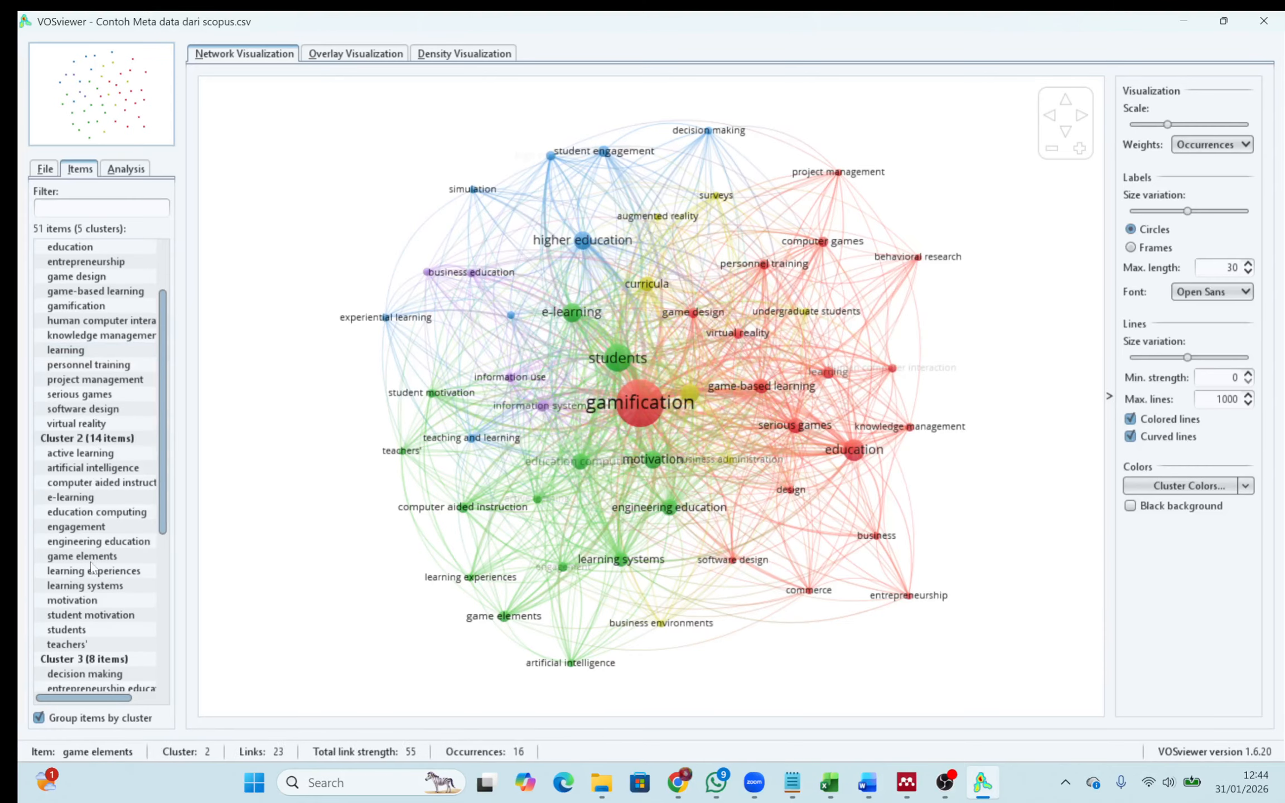
scroll(90, 609, down, 1)
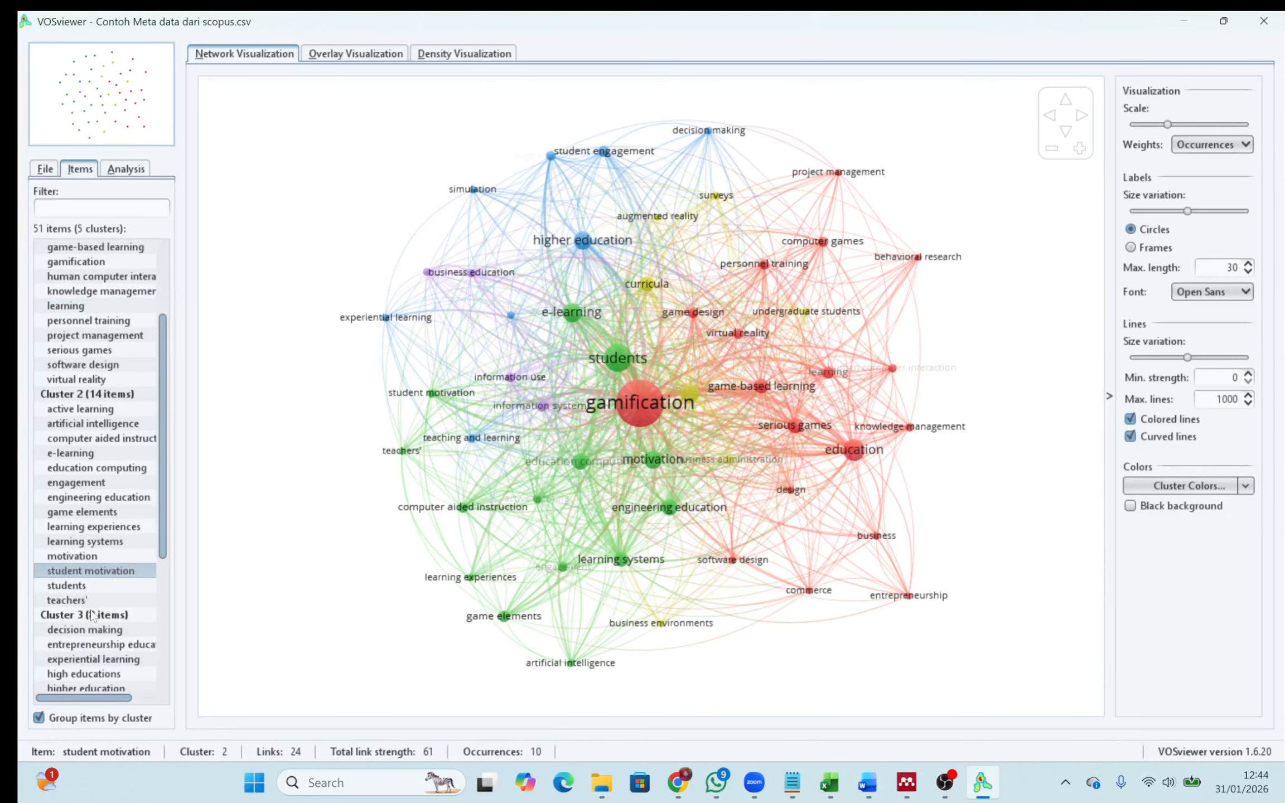
scroll(80, 488, down, 2)
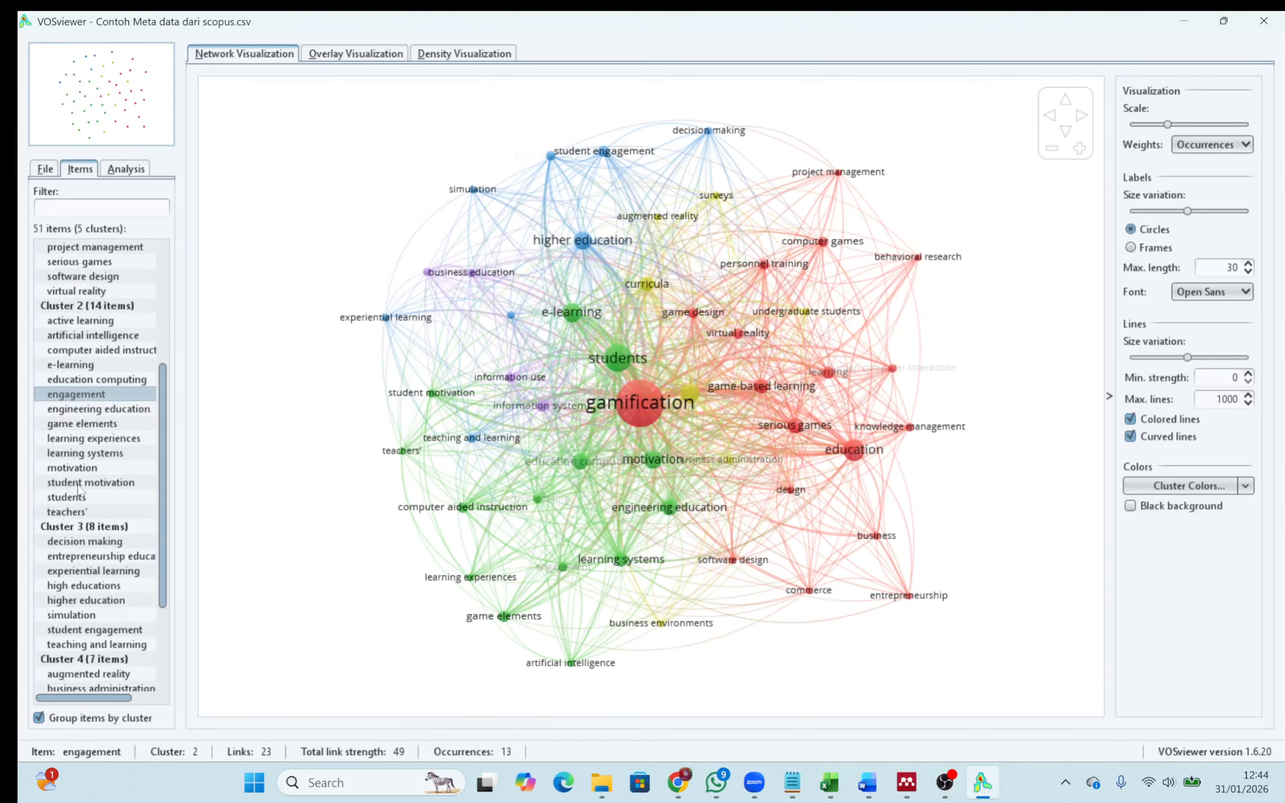
scroll(80, 490, down, 1)
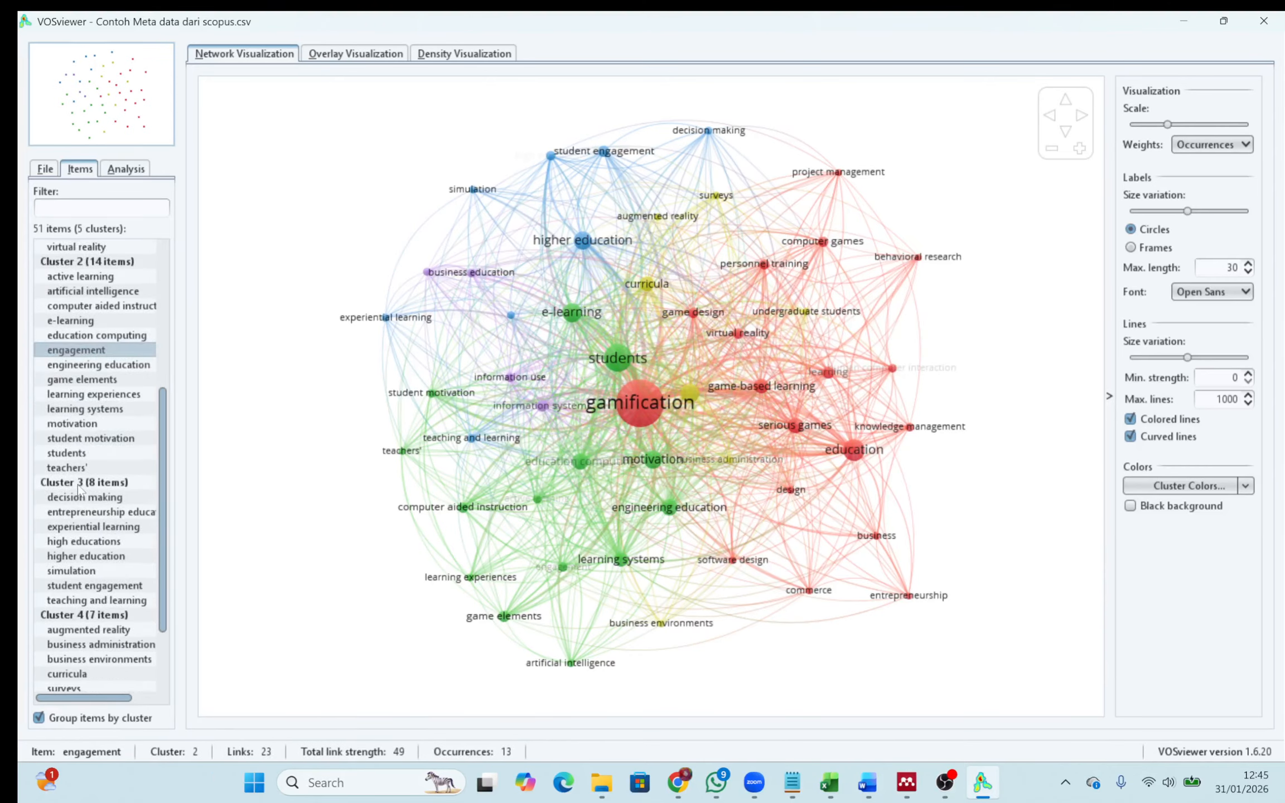
click(76, 544)
click(83, 558)
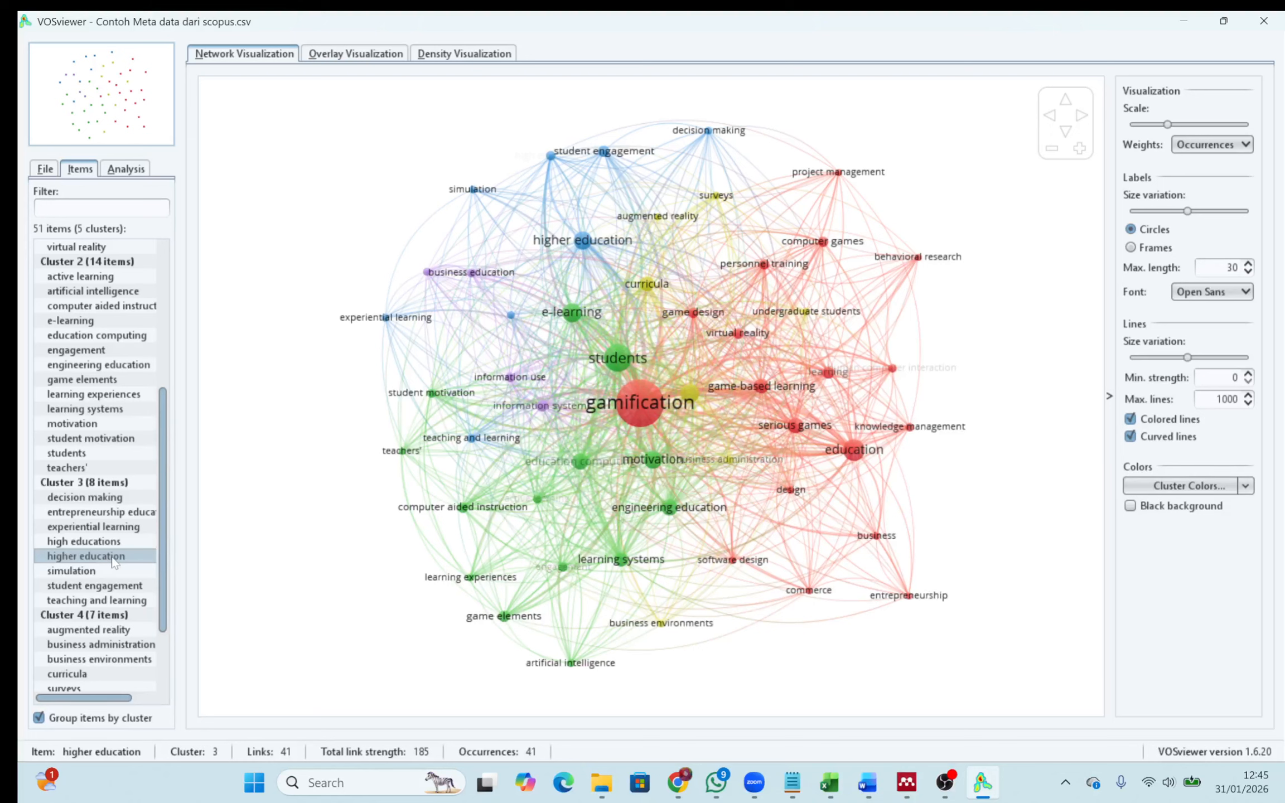
click(112, 543)
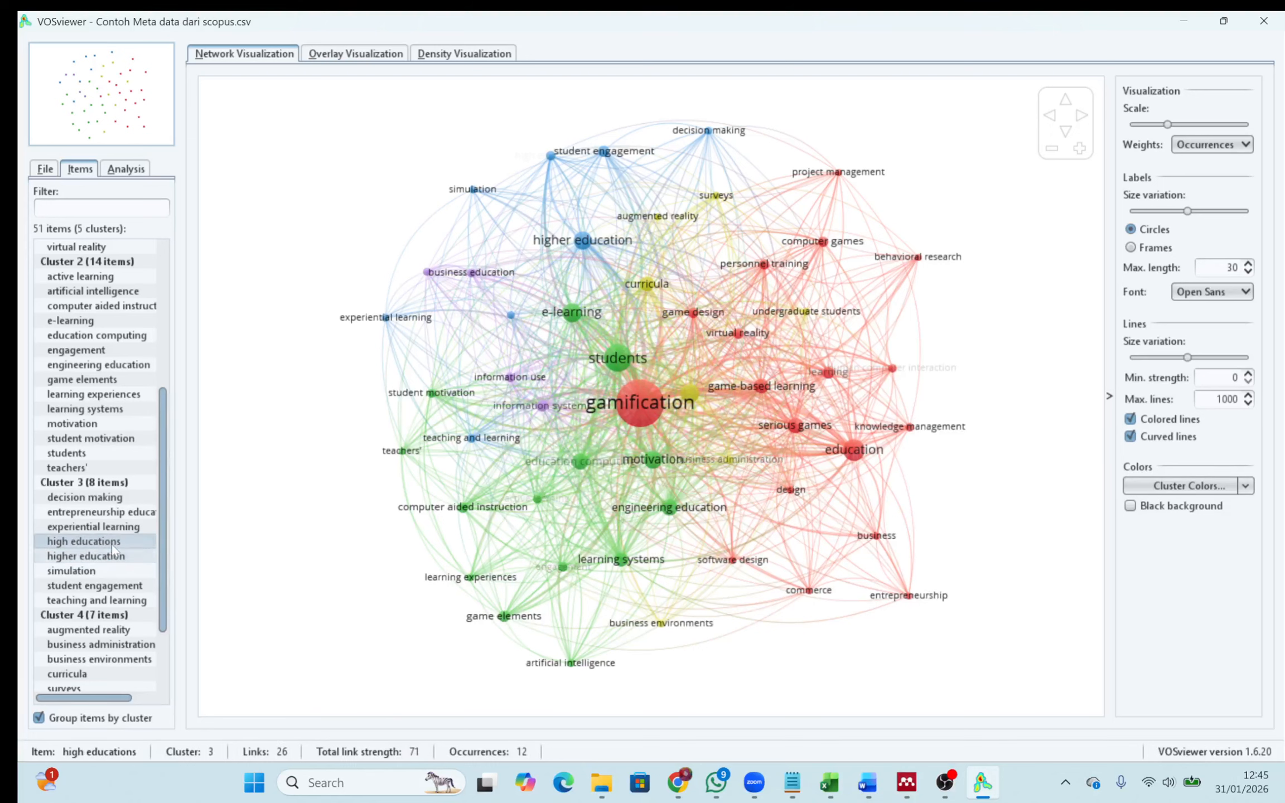
click(112, 559)
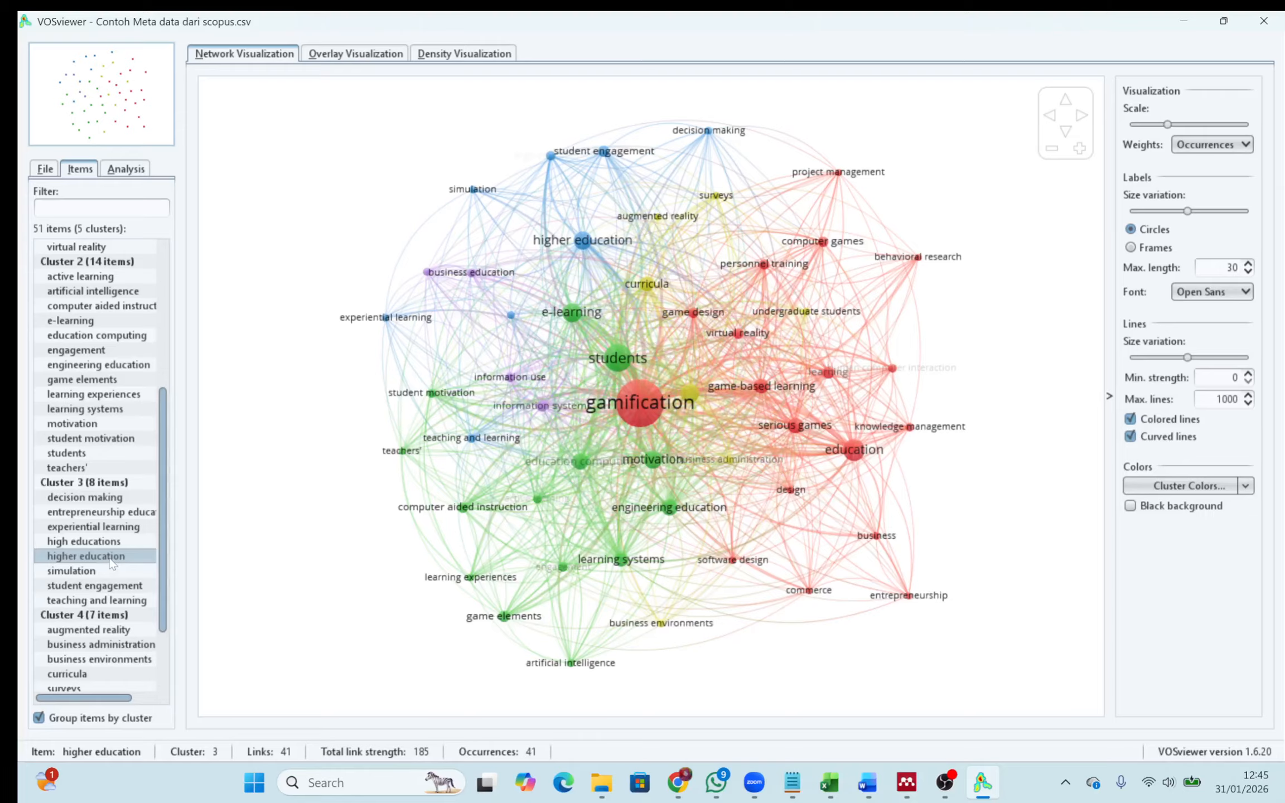
scroll(112, 565, up, 6)
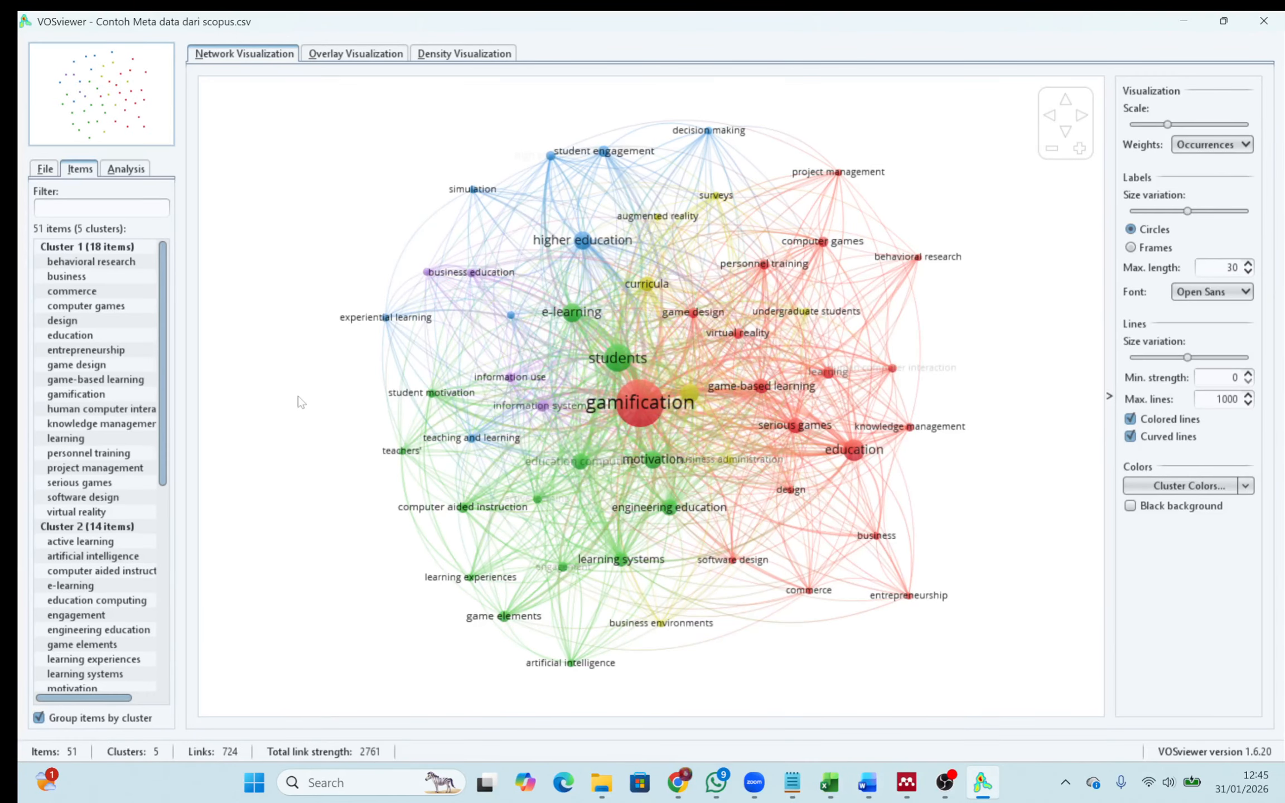
- Start a new map based on bibliographic data, read from the Scopus database file "Contoh Meta data dari scopus.csv"
click(45, 169)
click(85, 208)
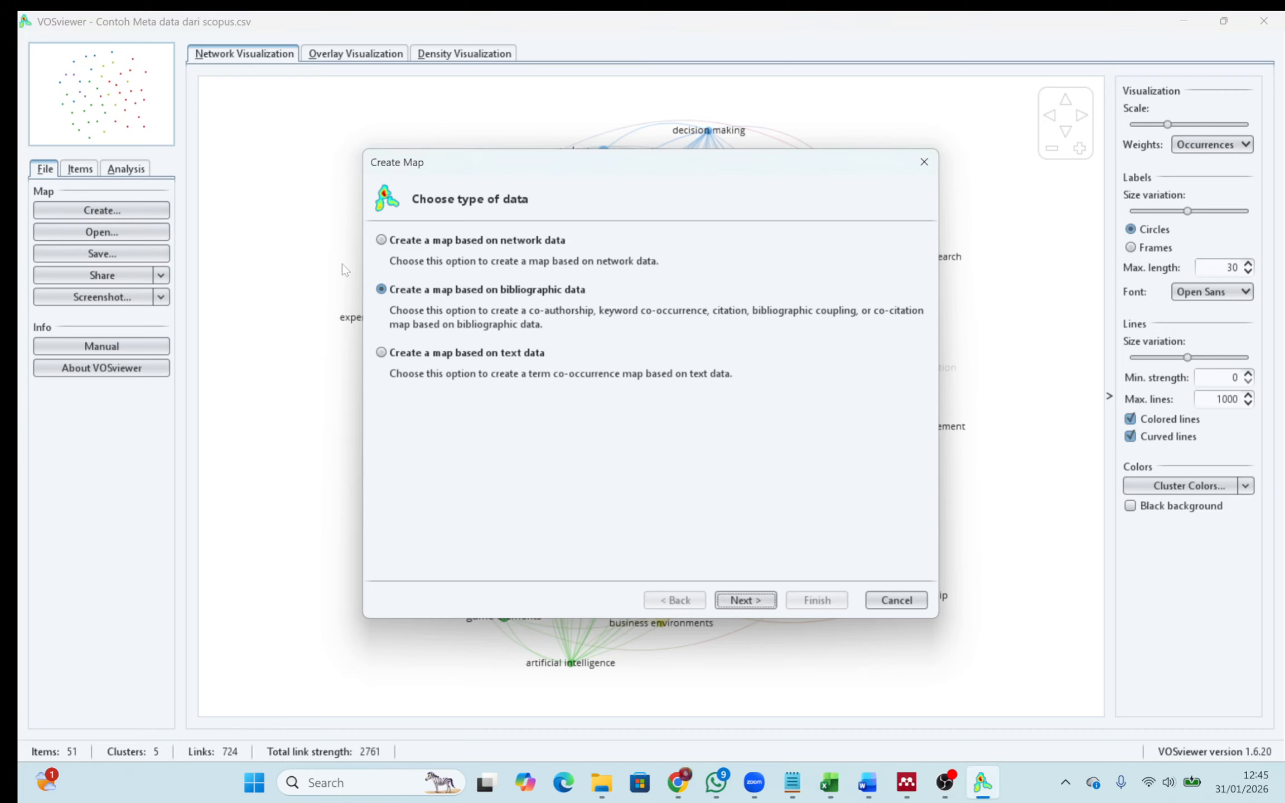
click(749, 603)
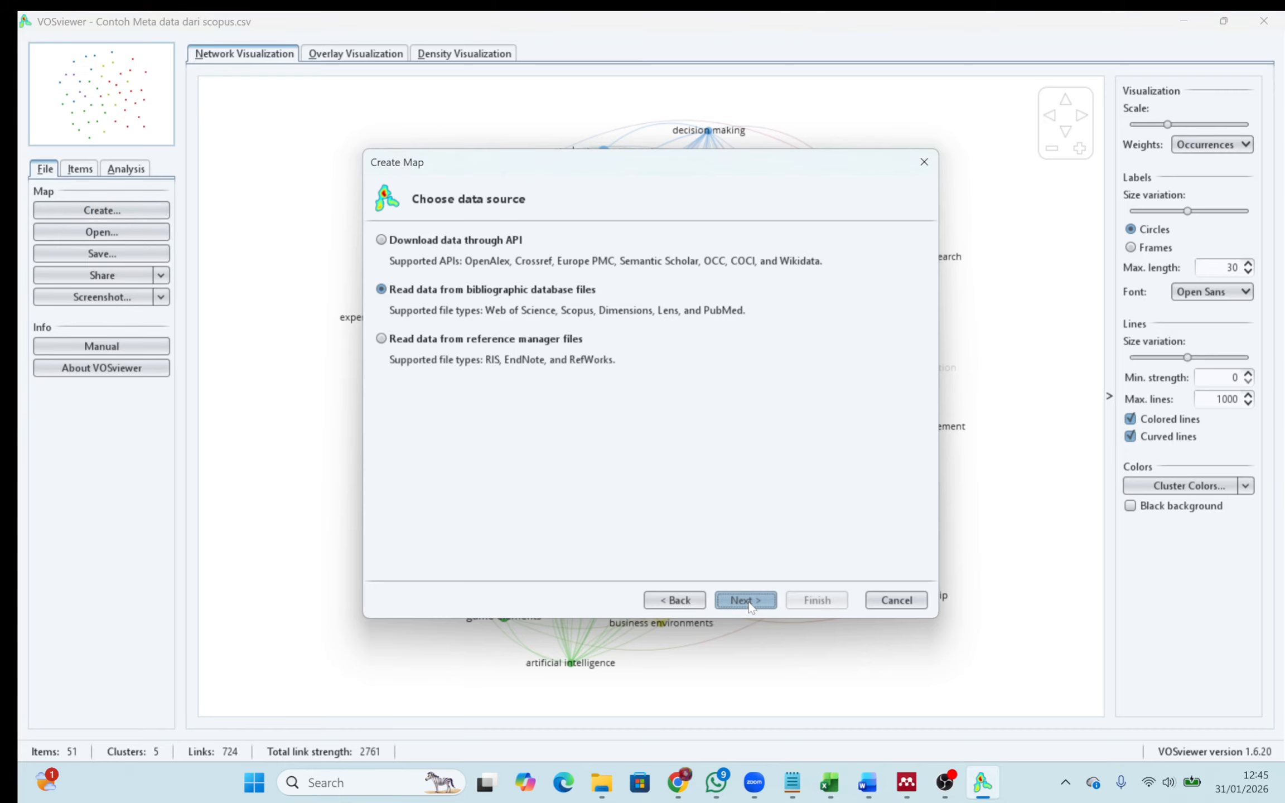
click(746, 600)
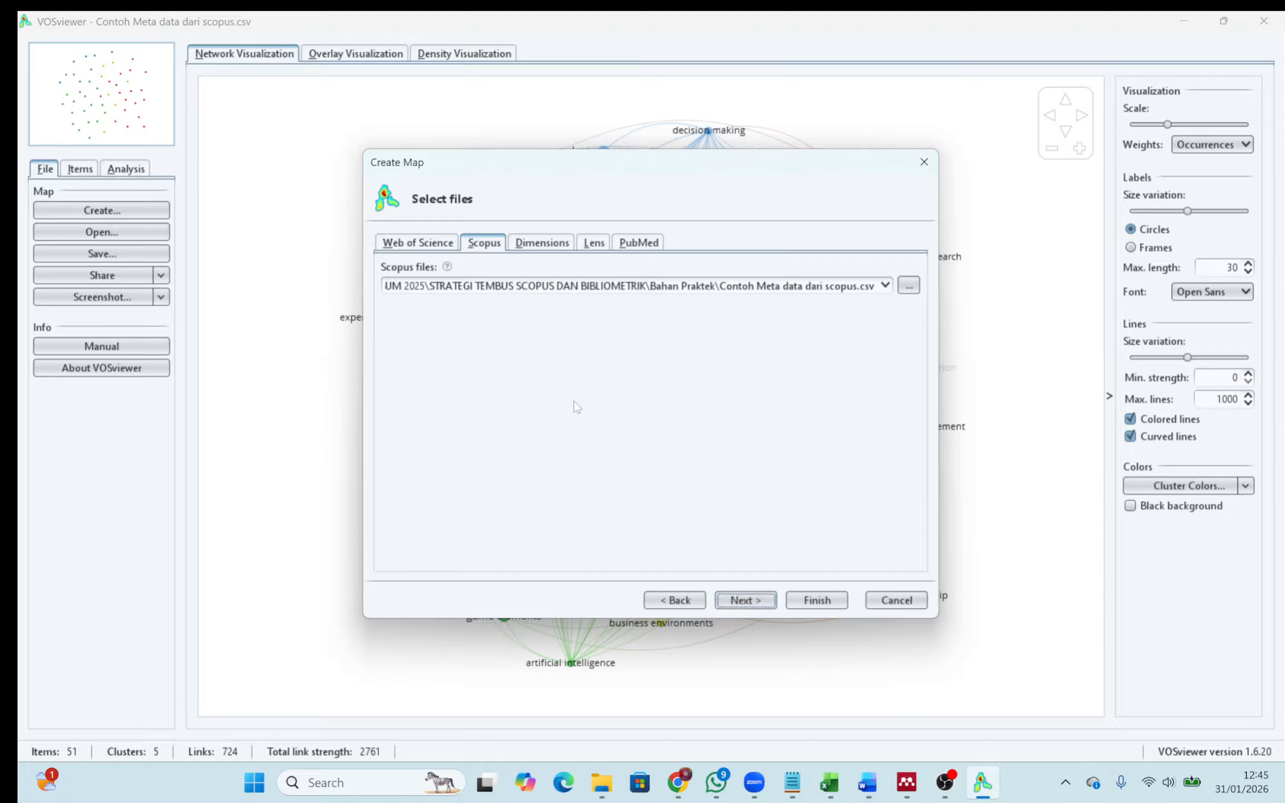
click(740, 599)
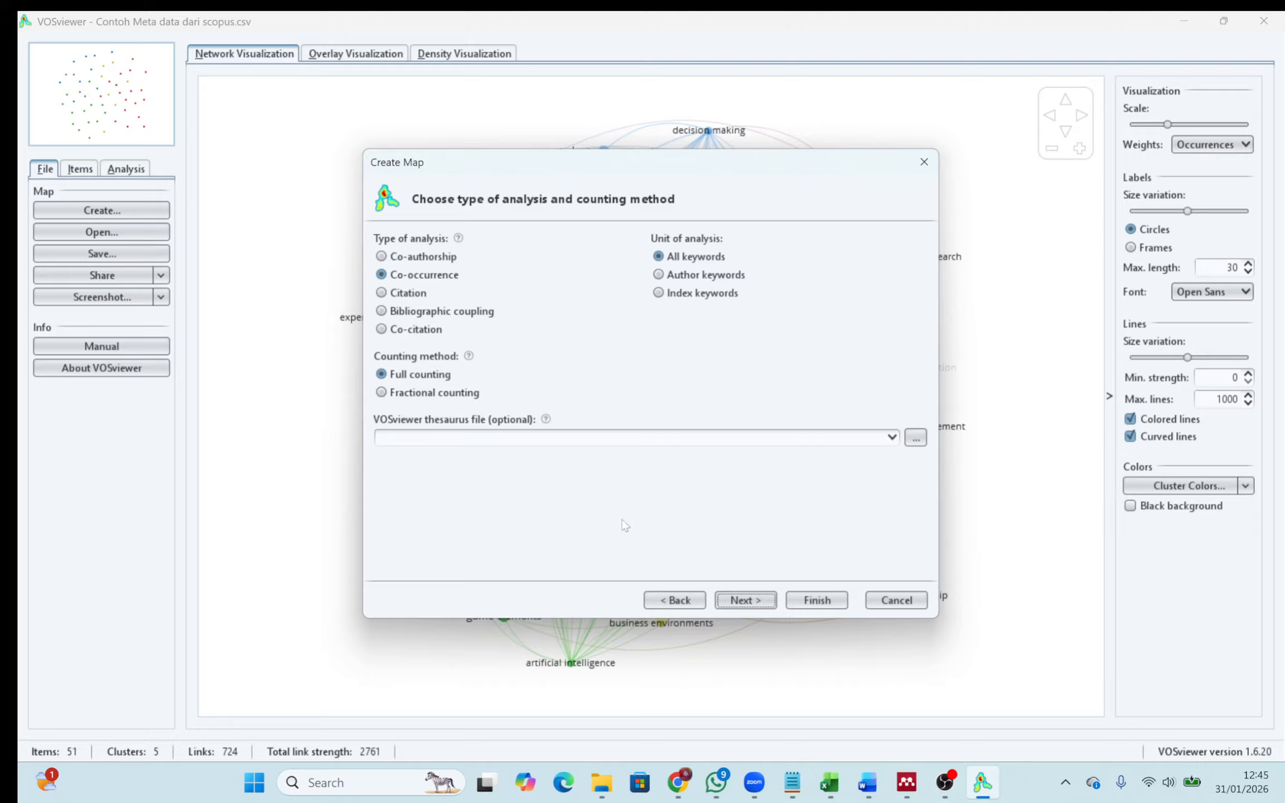
- Keep co-occurrence of all keywords with full counting, set the minimum keyword occurrences to 7, and keep all 51 keywords selected
click(744, 600)
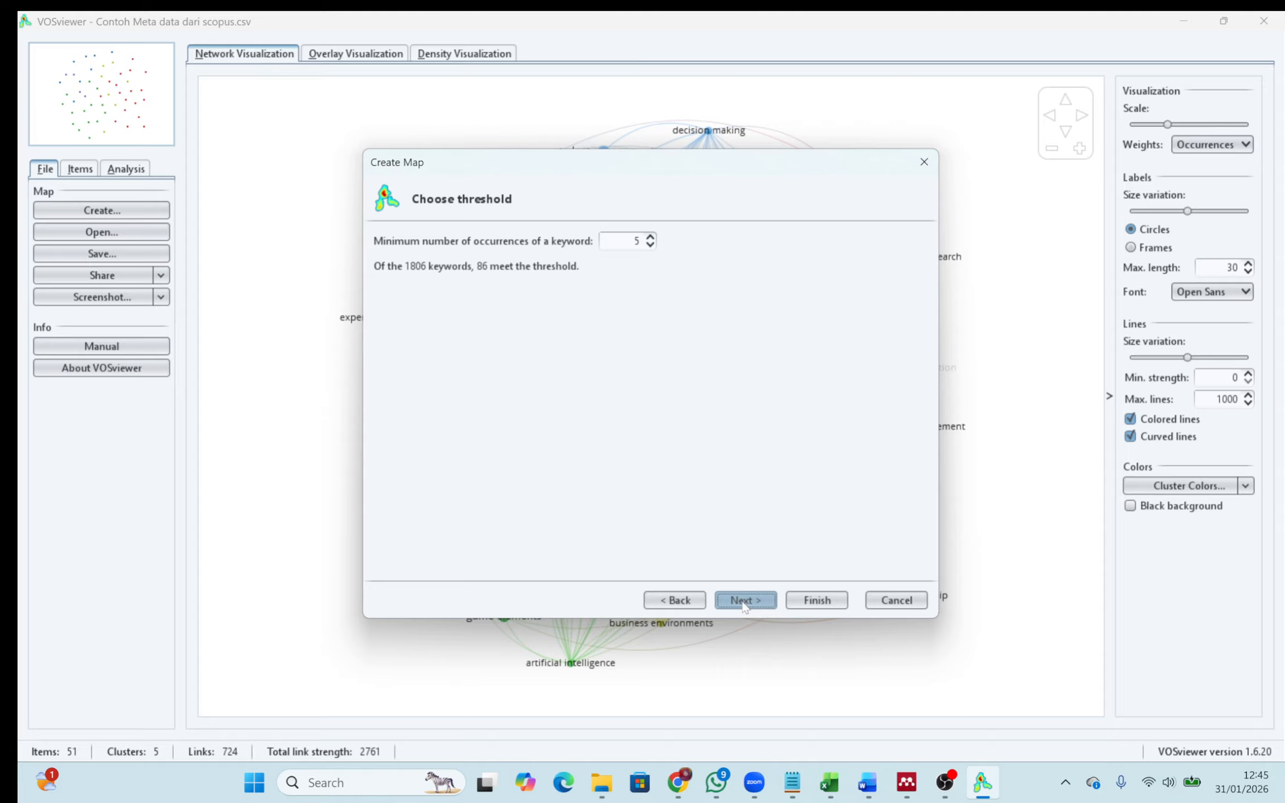
double_click(637, 241)
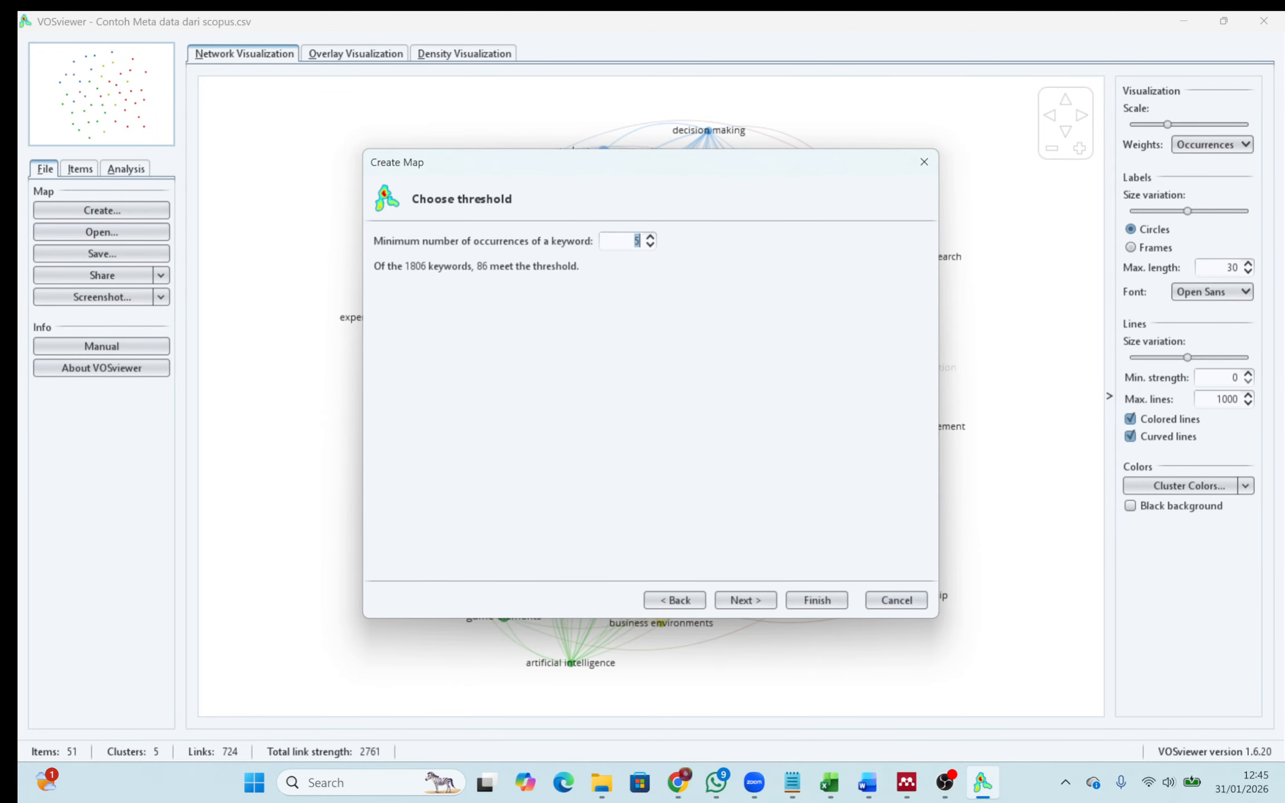
text(7)
click(747, 600)
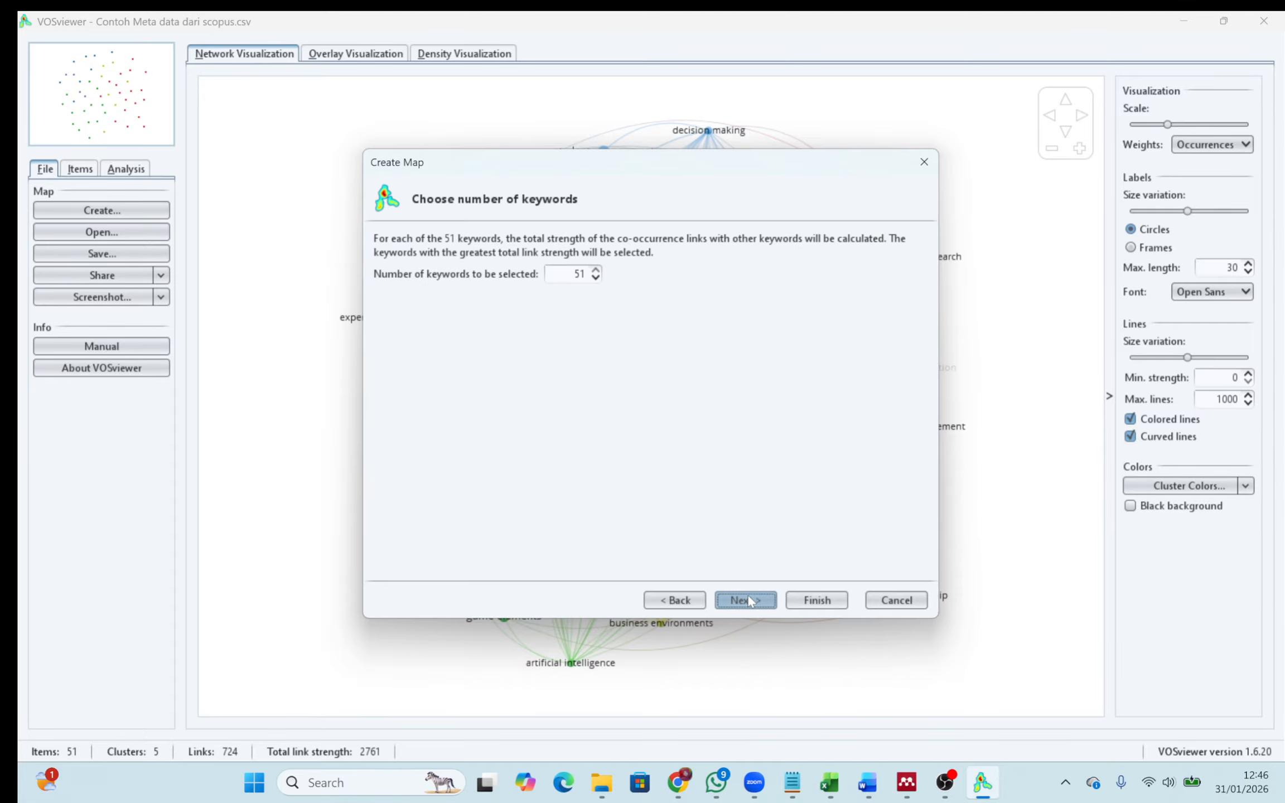
click(747, 600)
- Export the selected keywords as a text file named thesaurus4 in the Bahan Praktek folder
click(612, 356)
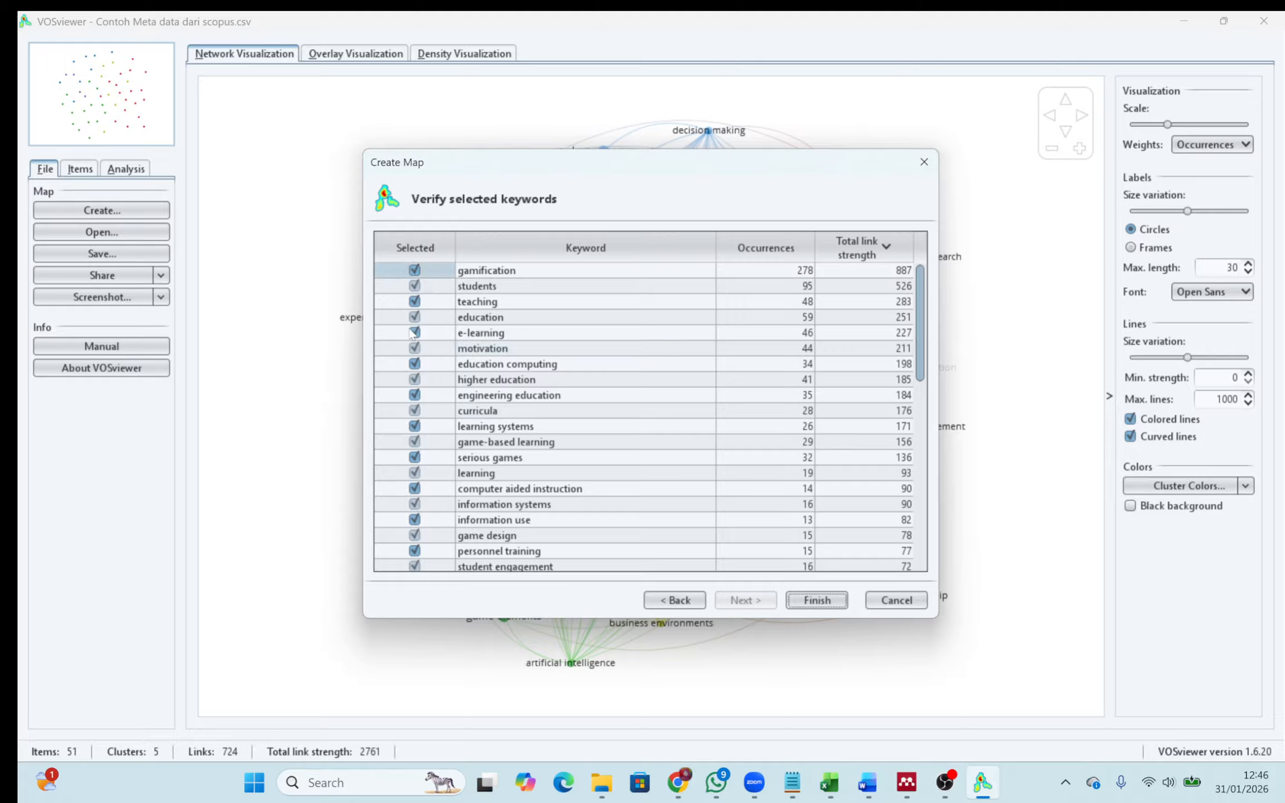
right_click(517, 344)
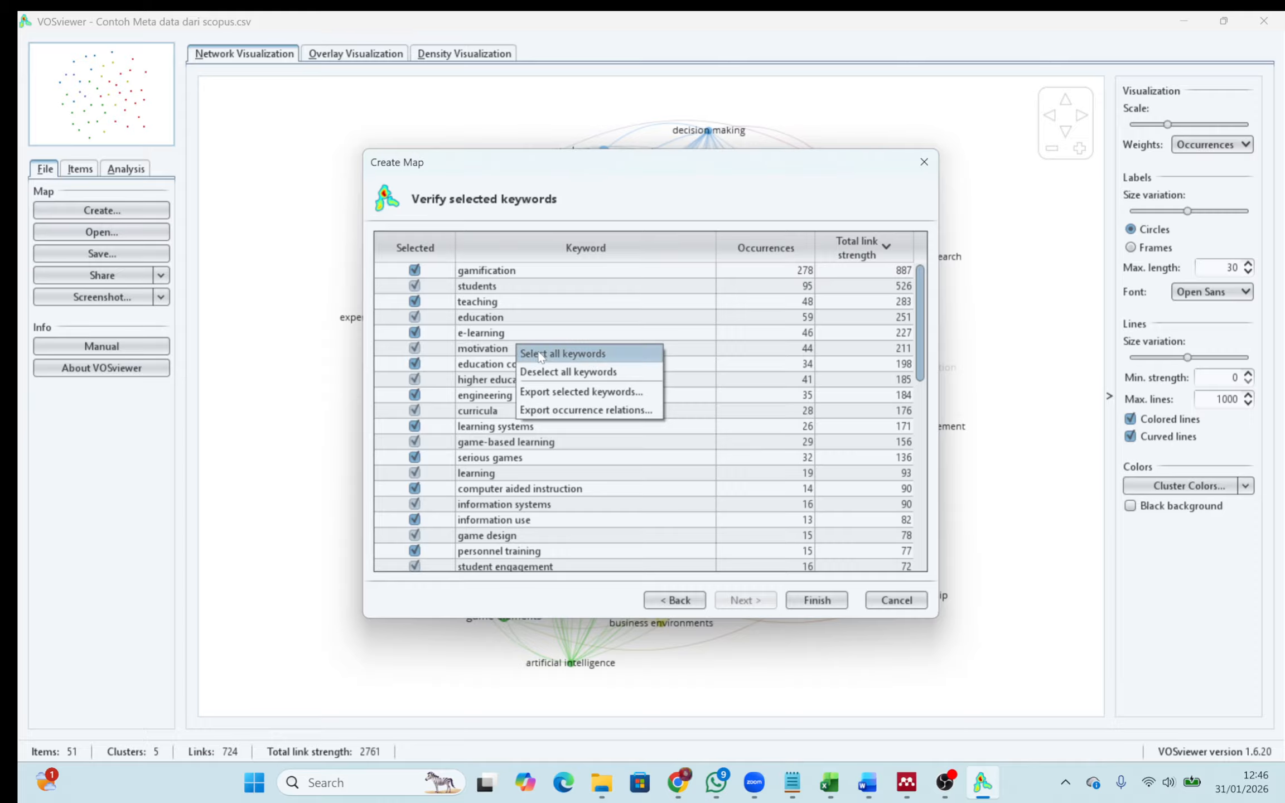
click(581, 395)
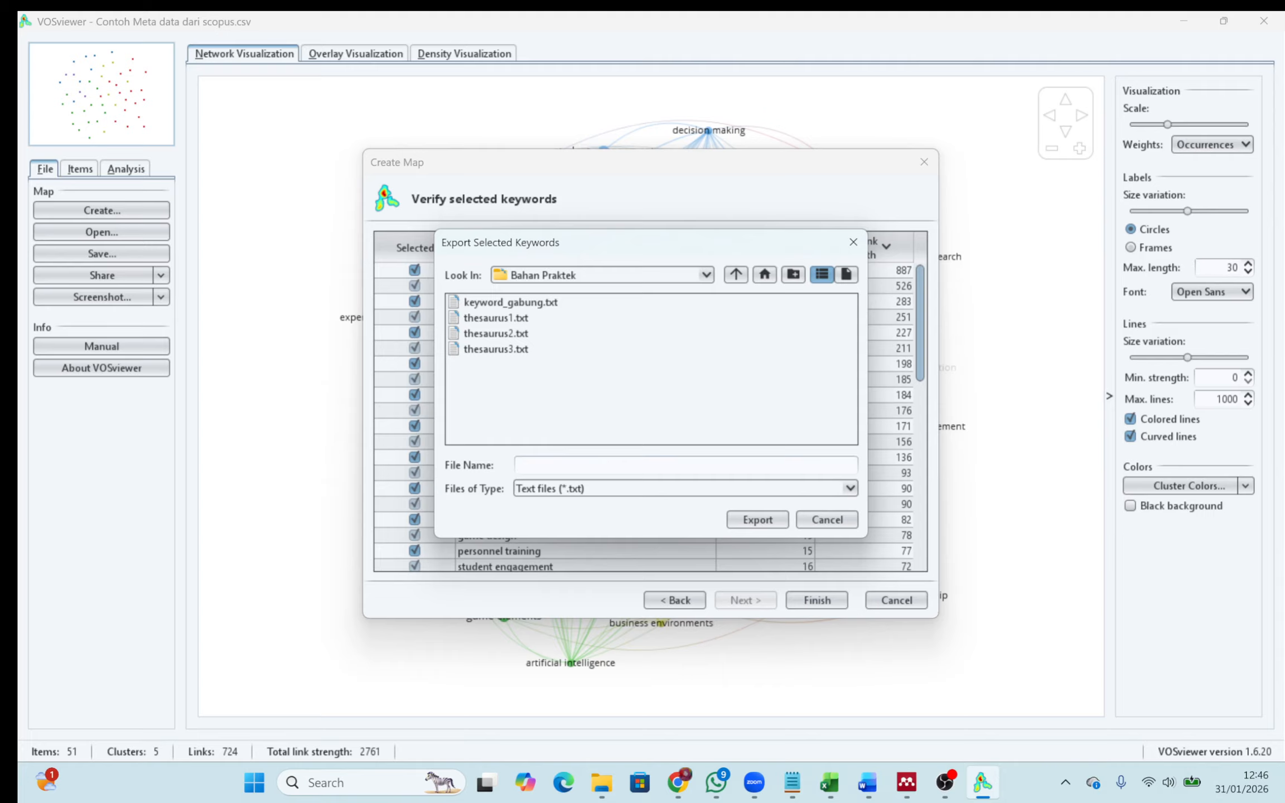
text(thesaurus)
text(4)
key(Return)
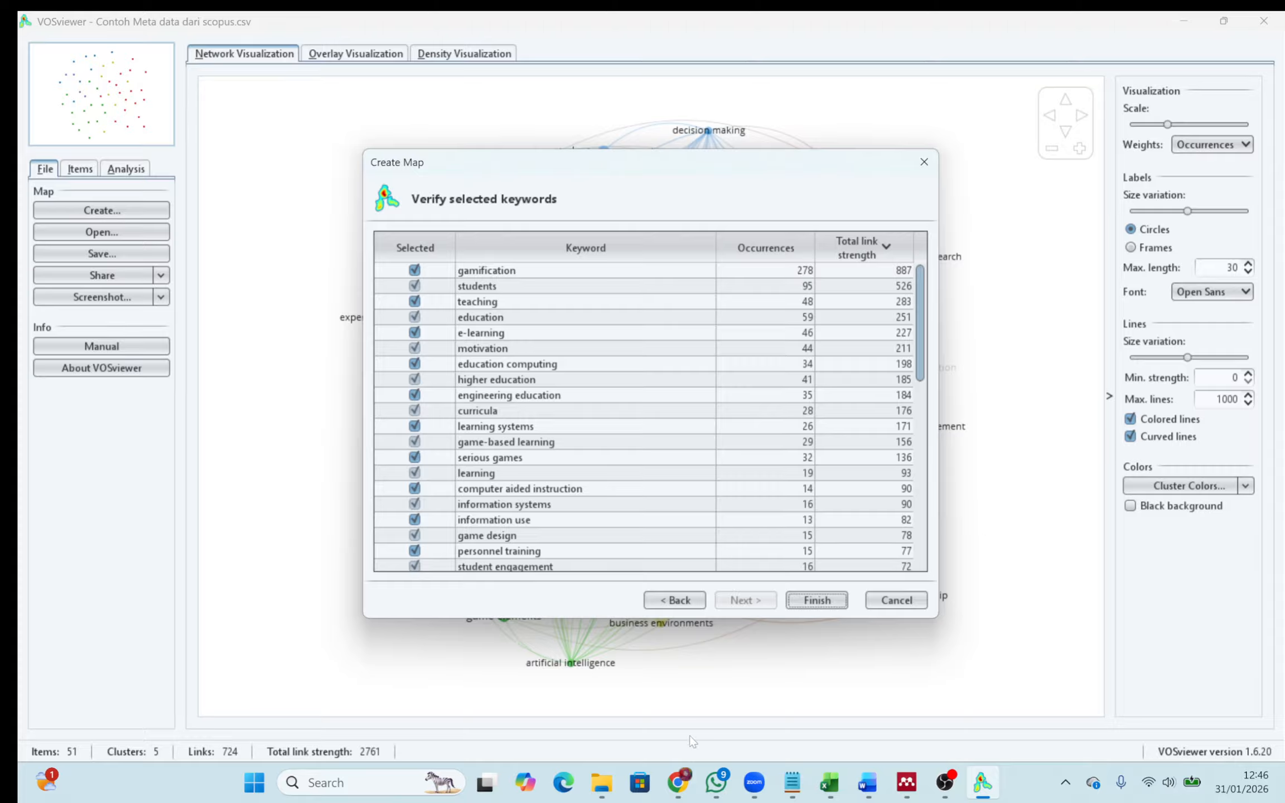
- Open the exported thesaurus4 text file from the Bahan Praktek folder and copy its entire contents
mouse_move(600, 786)
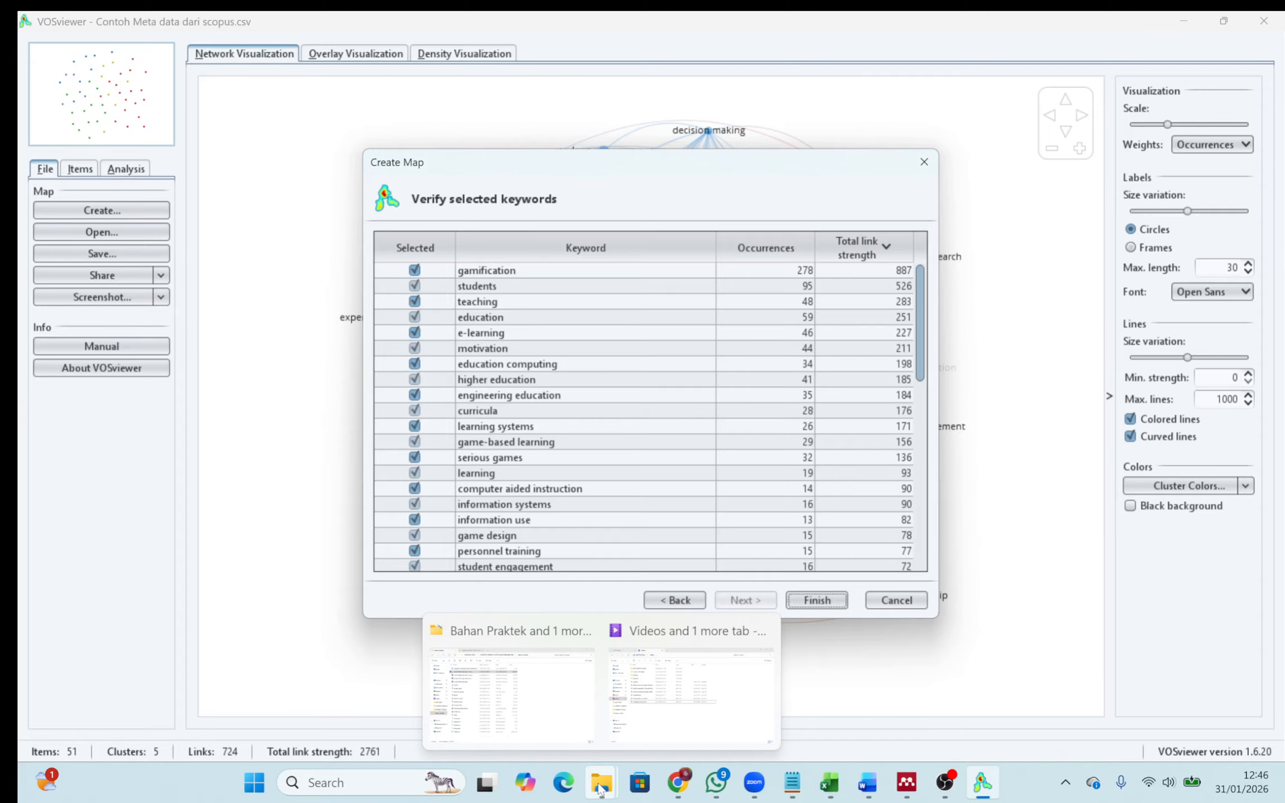
click(510, 686)
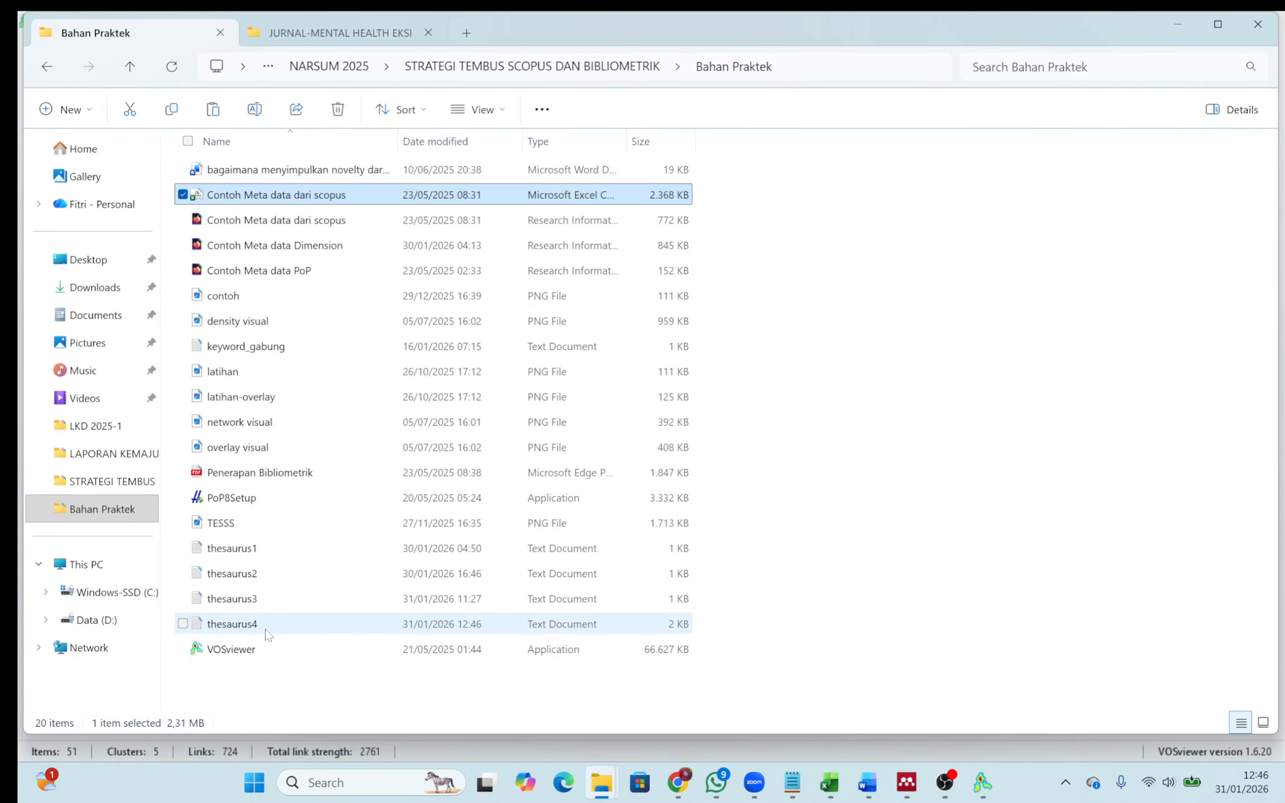
double_click(263, 623)
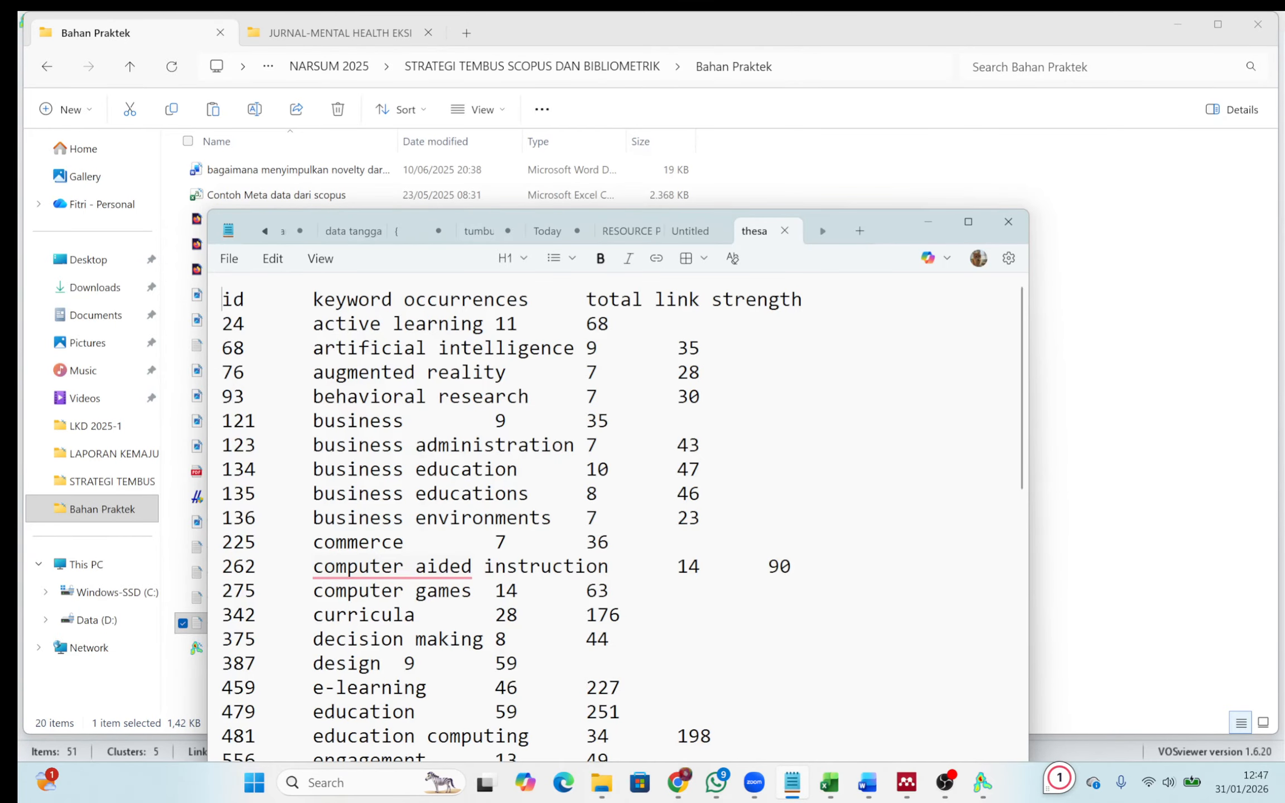
key(ctrl+a)
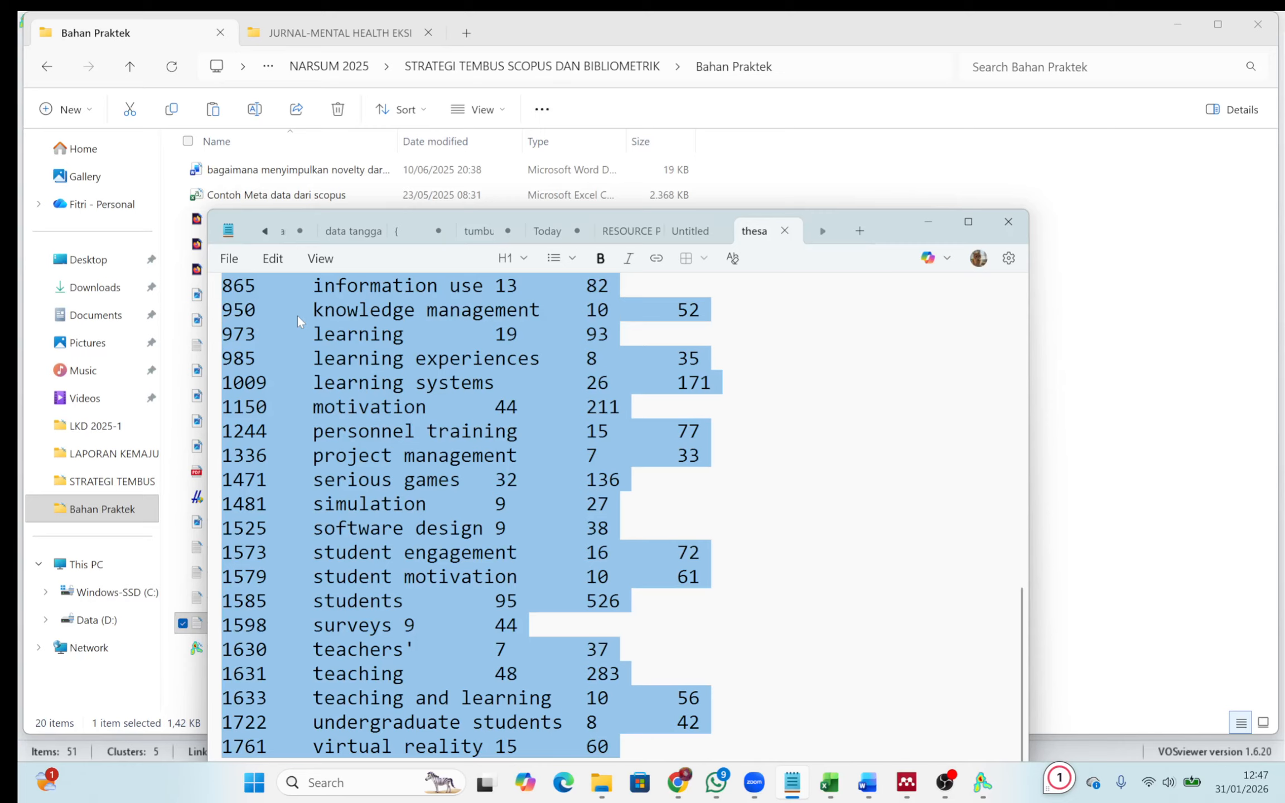
key(ctrl+c)
- Switch to the blank Excel workbook Book1 and paste the copied keyword table starting at cell A1
click(836, 778)
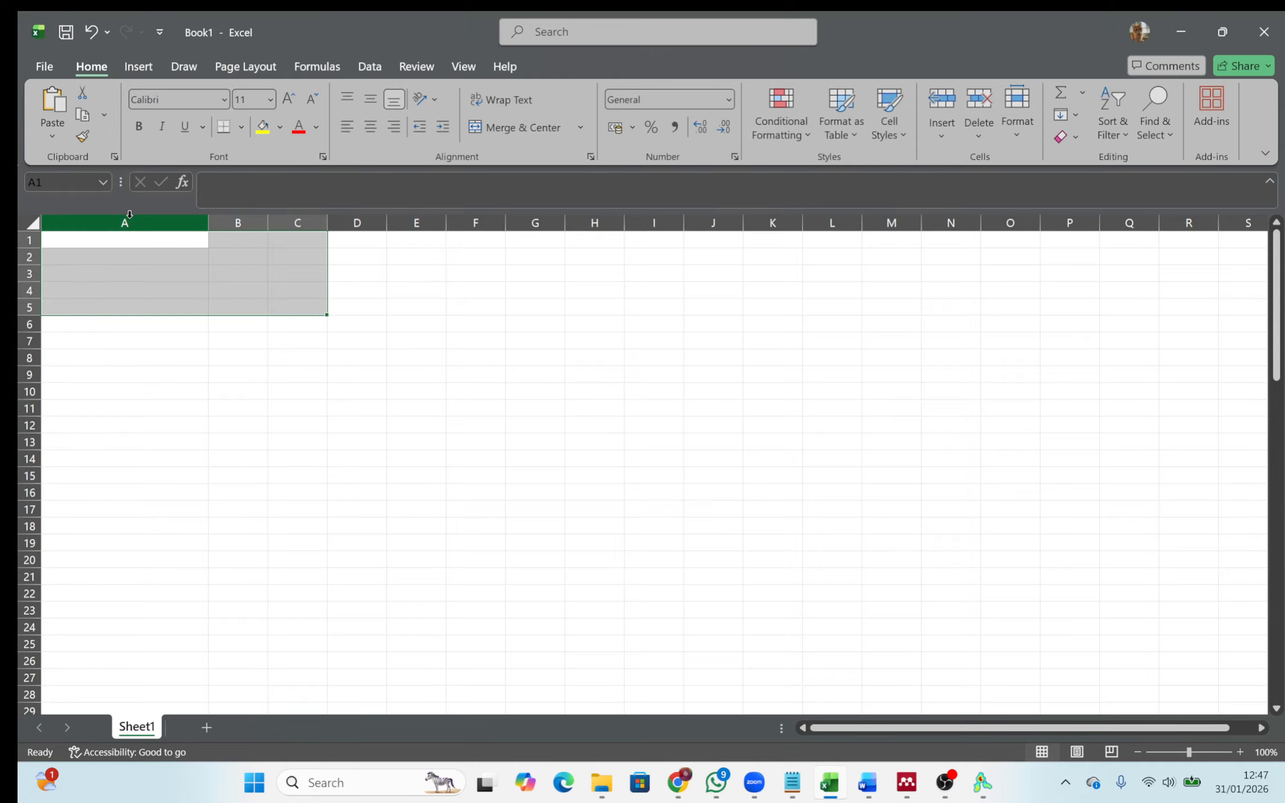
click(120, 241)
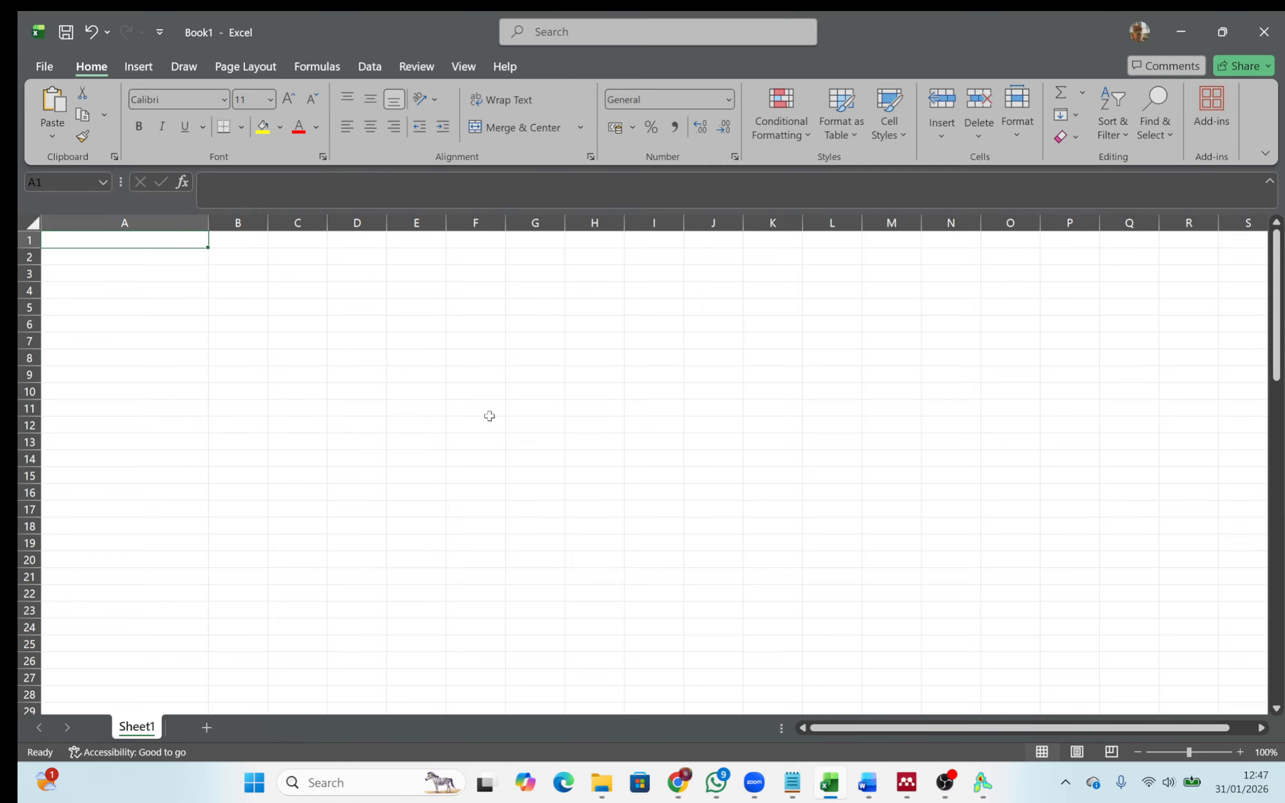
key(ctrl+v)
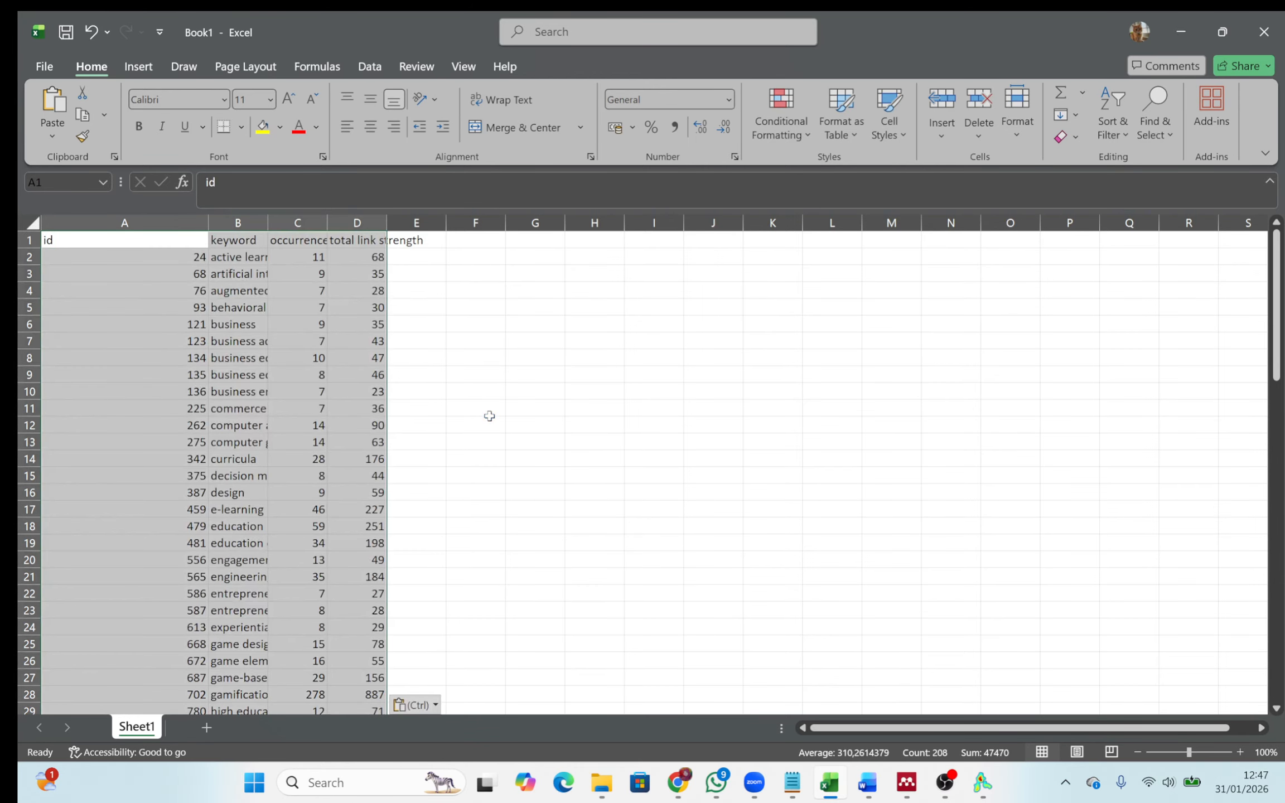
click(489, 416)
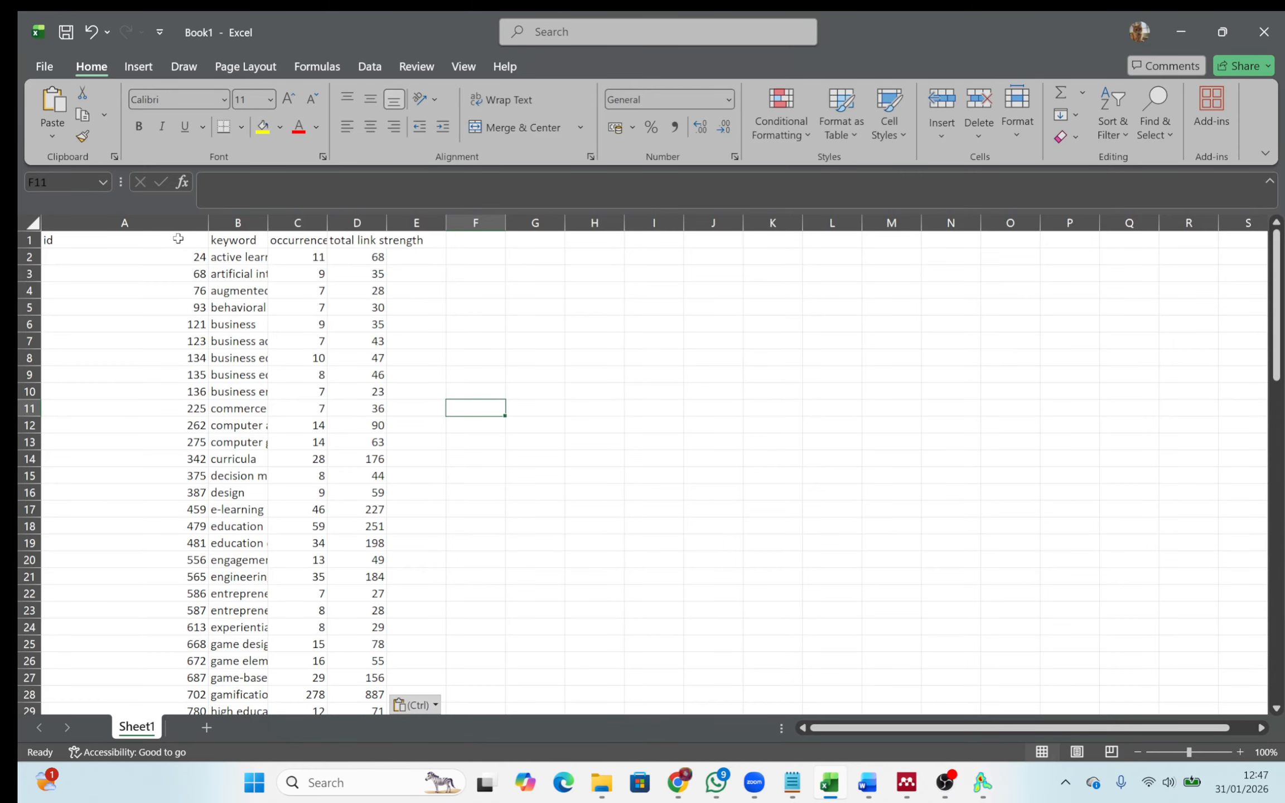
- Delete the id, occurrences and total link strength columns, keeping only the keyword column
click(238, 222)
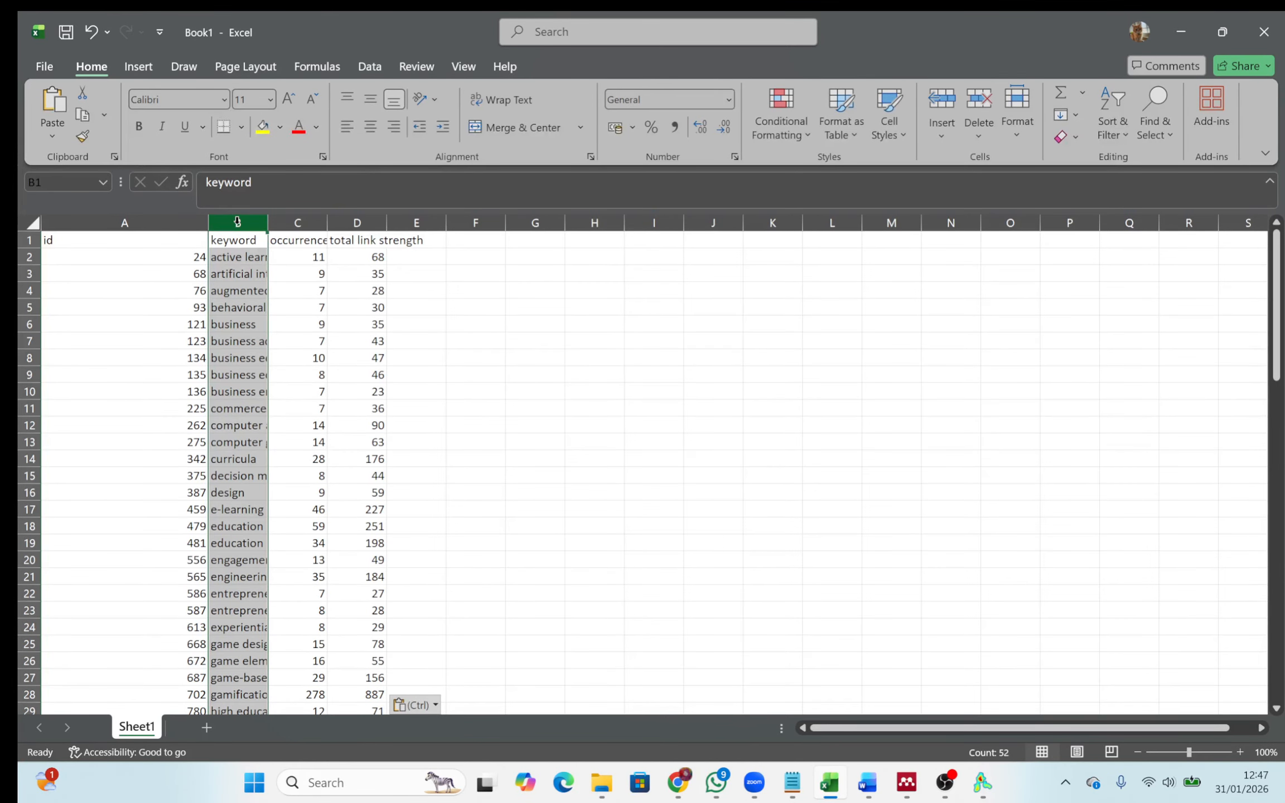
click(181, 222)
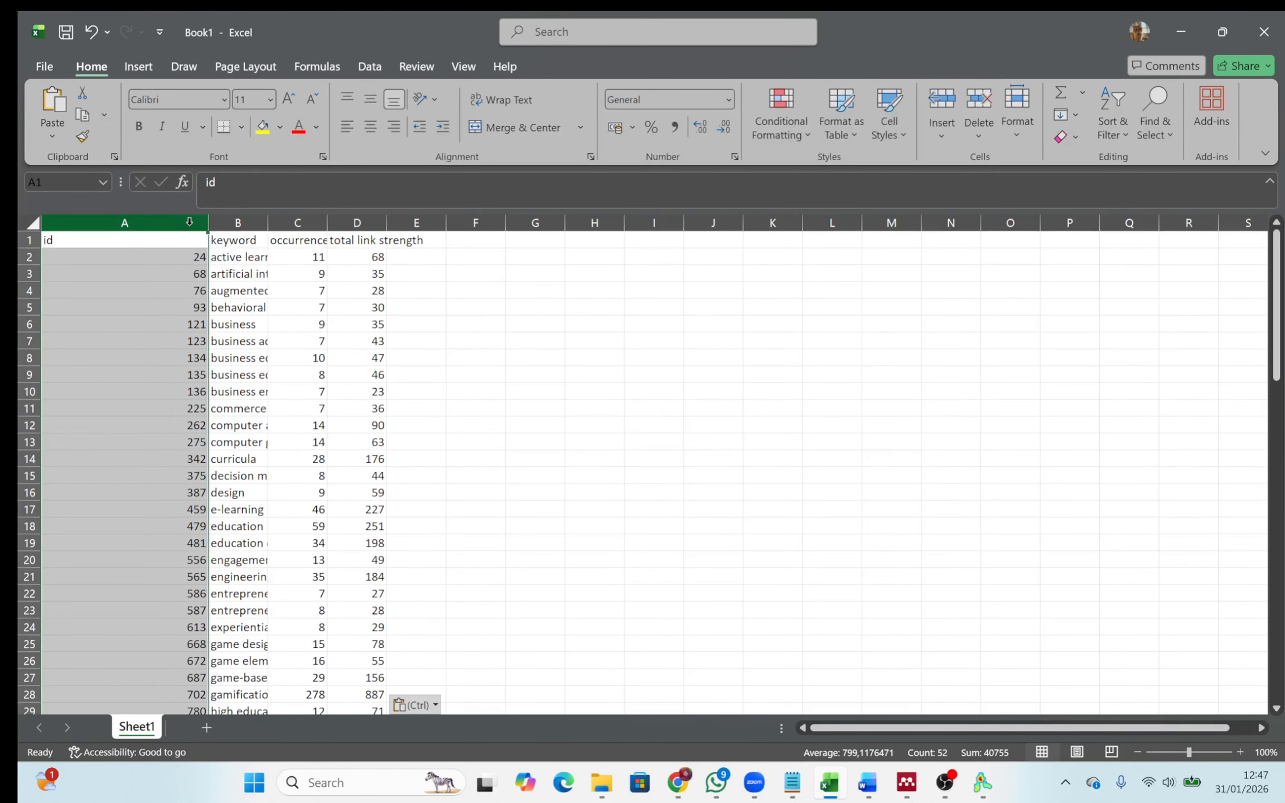
ctrl+click(298, 223)
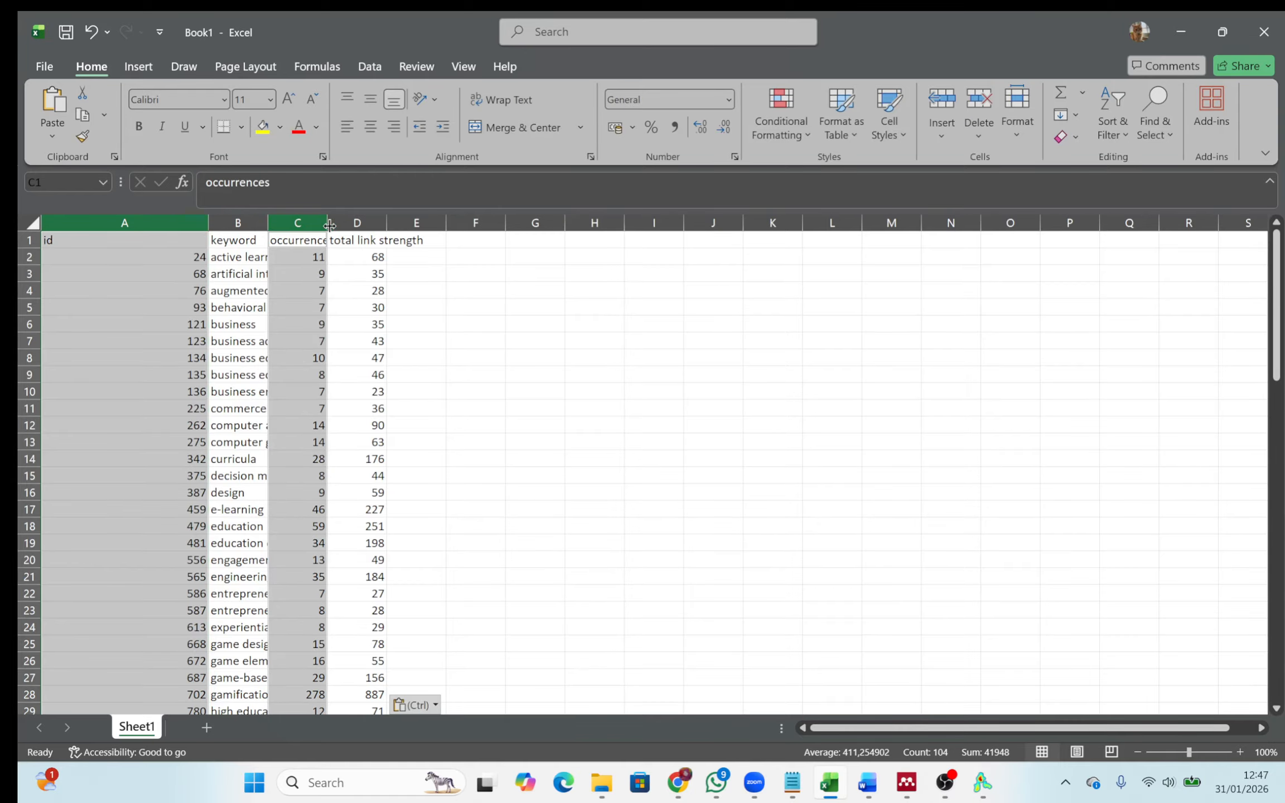
ctrl+click(344, 223)
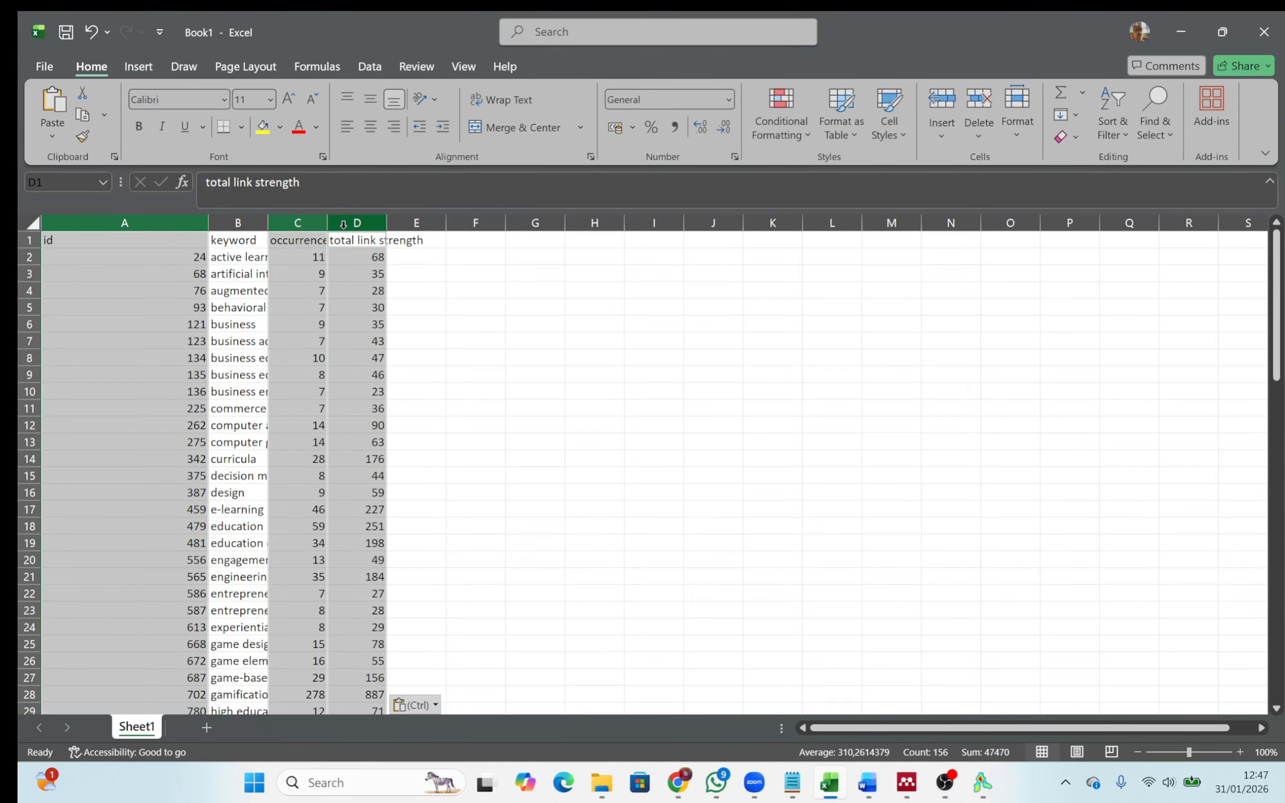
right_click(344, 223)
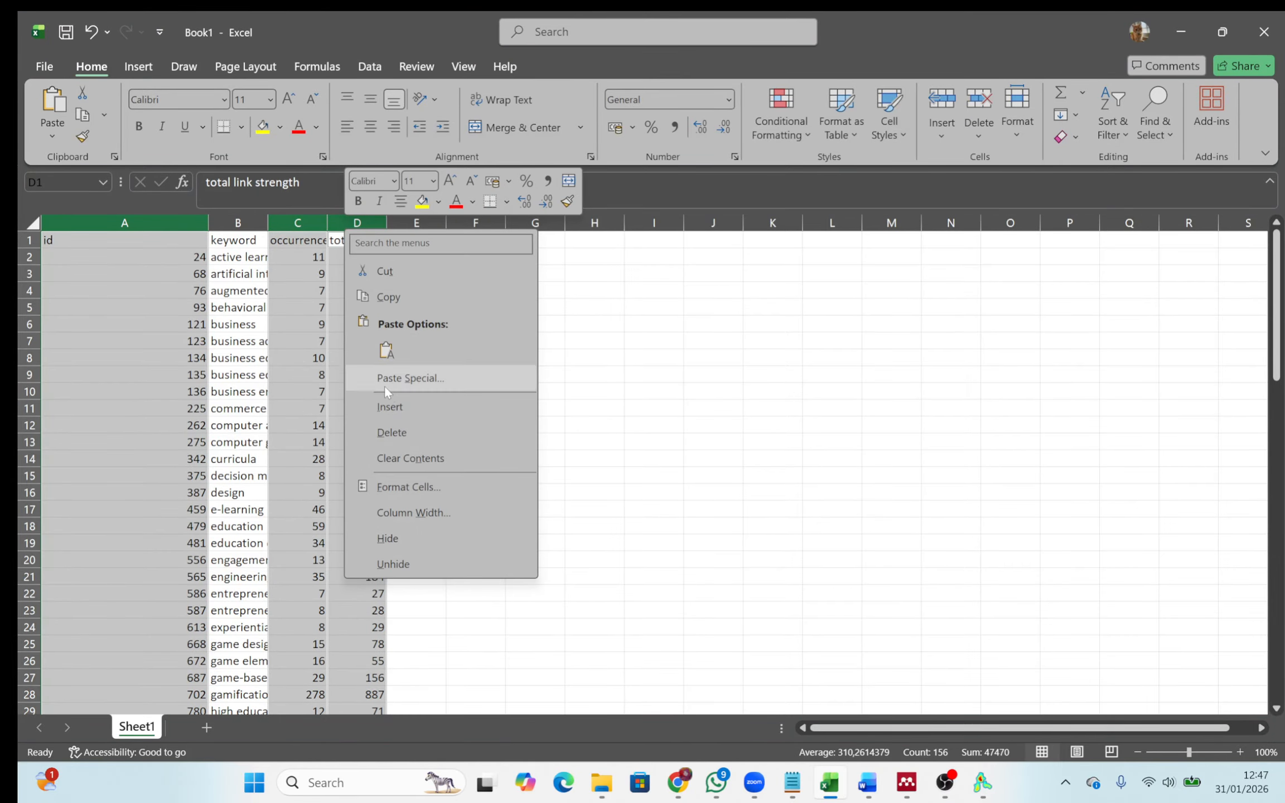
click(395, 428)
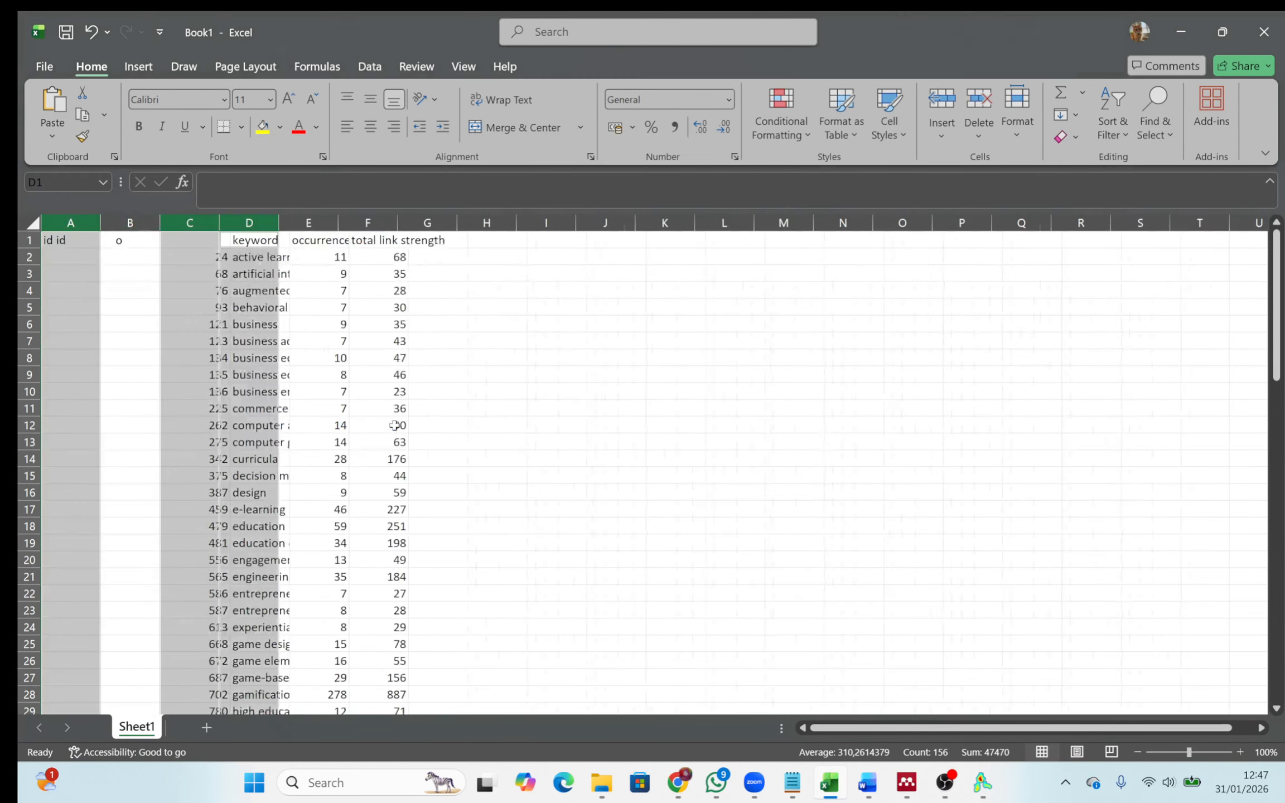
- Widen column A so that the full keyword names fit inside it
click(85, 277)
click(68, 241)
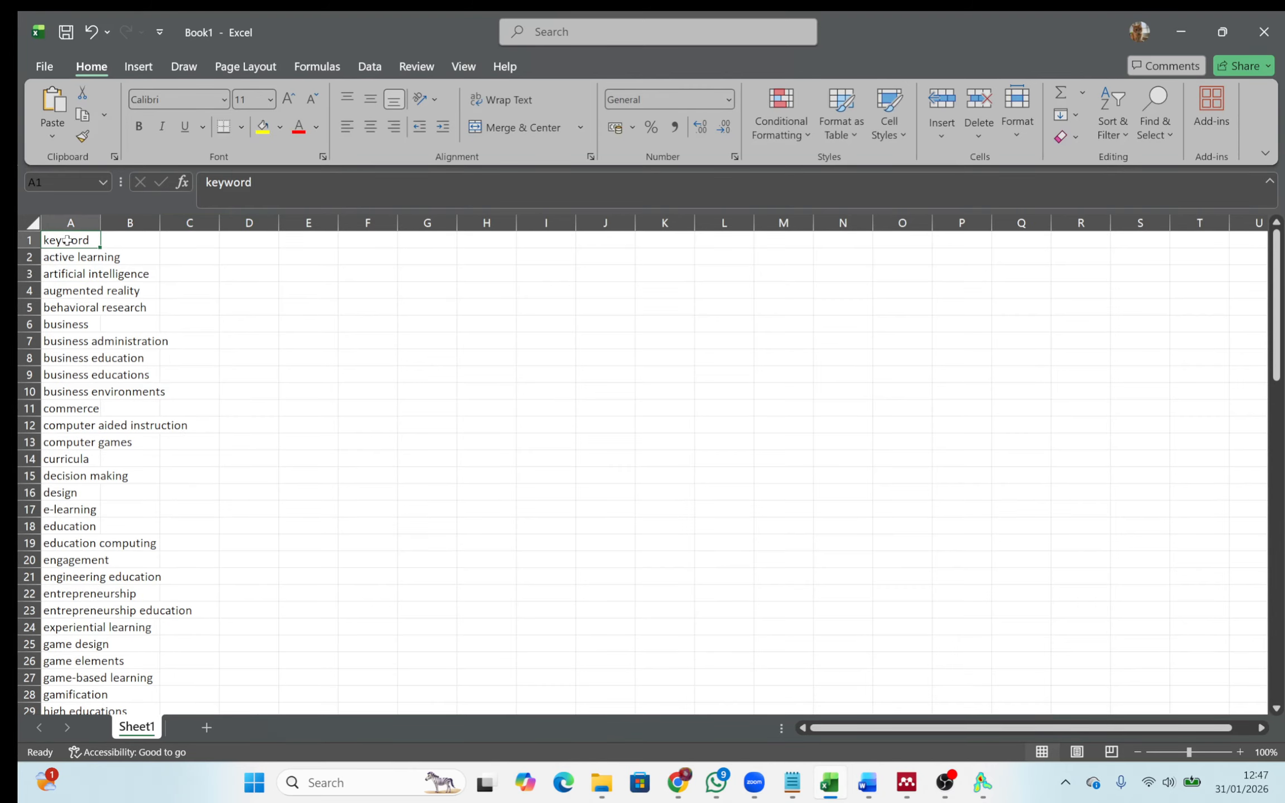
drag(101, 223, 227, 223)
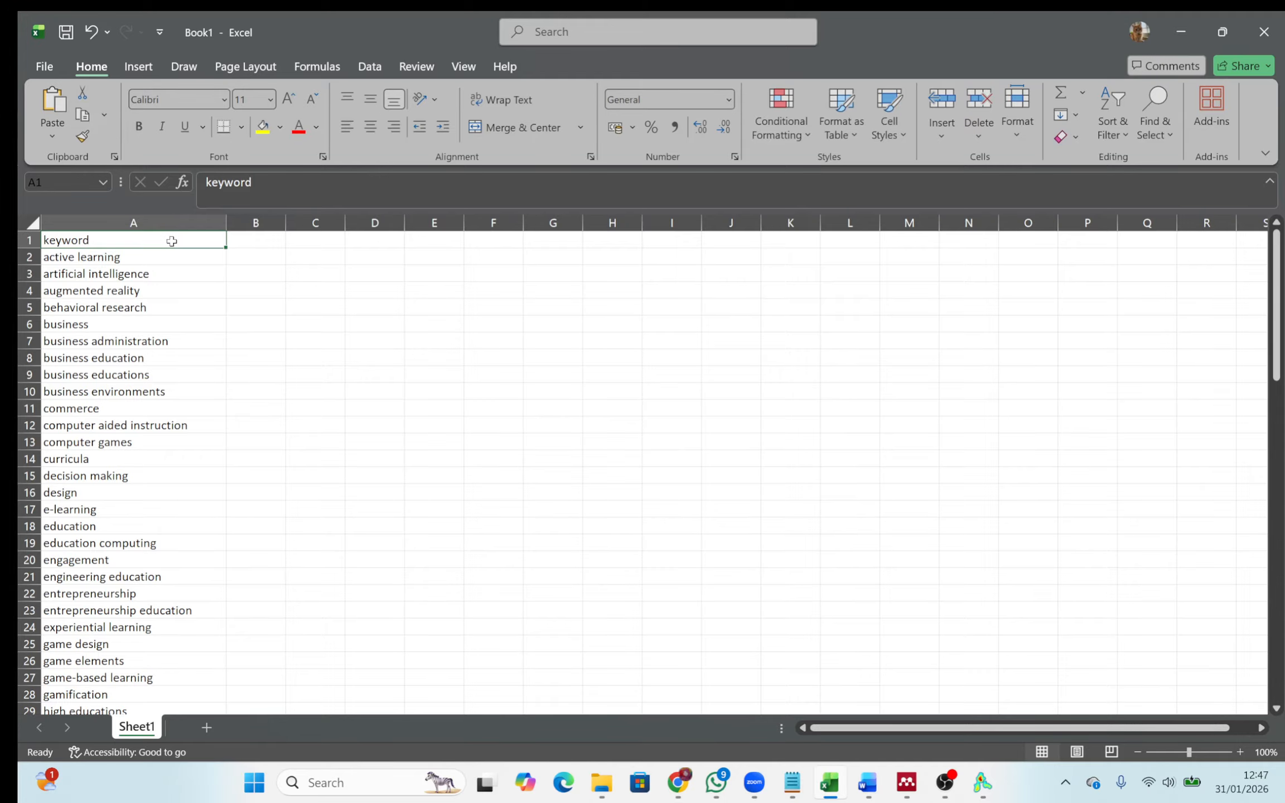
- Change the header in cell A1 to Label and enter Replace by as the header in cell B1
text(Label)
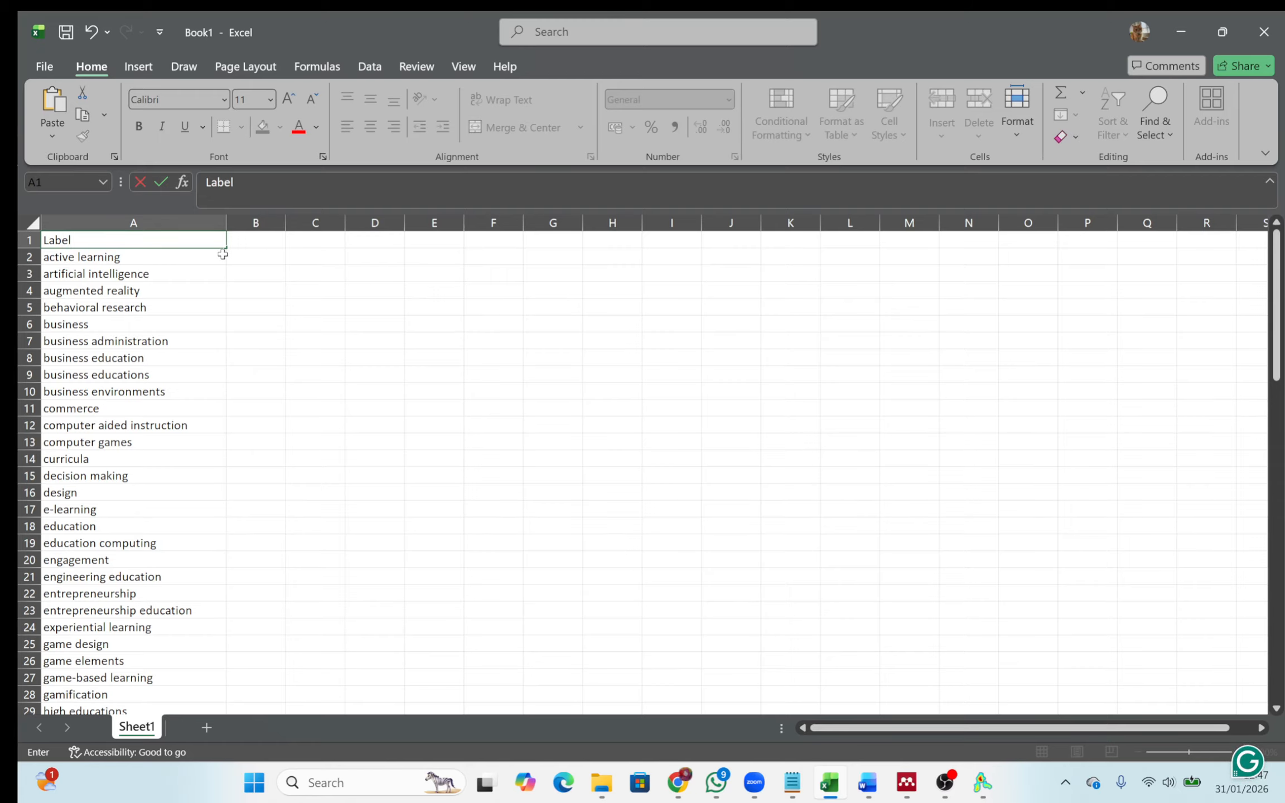
click(186, 256)
click(173, 237)
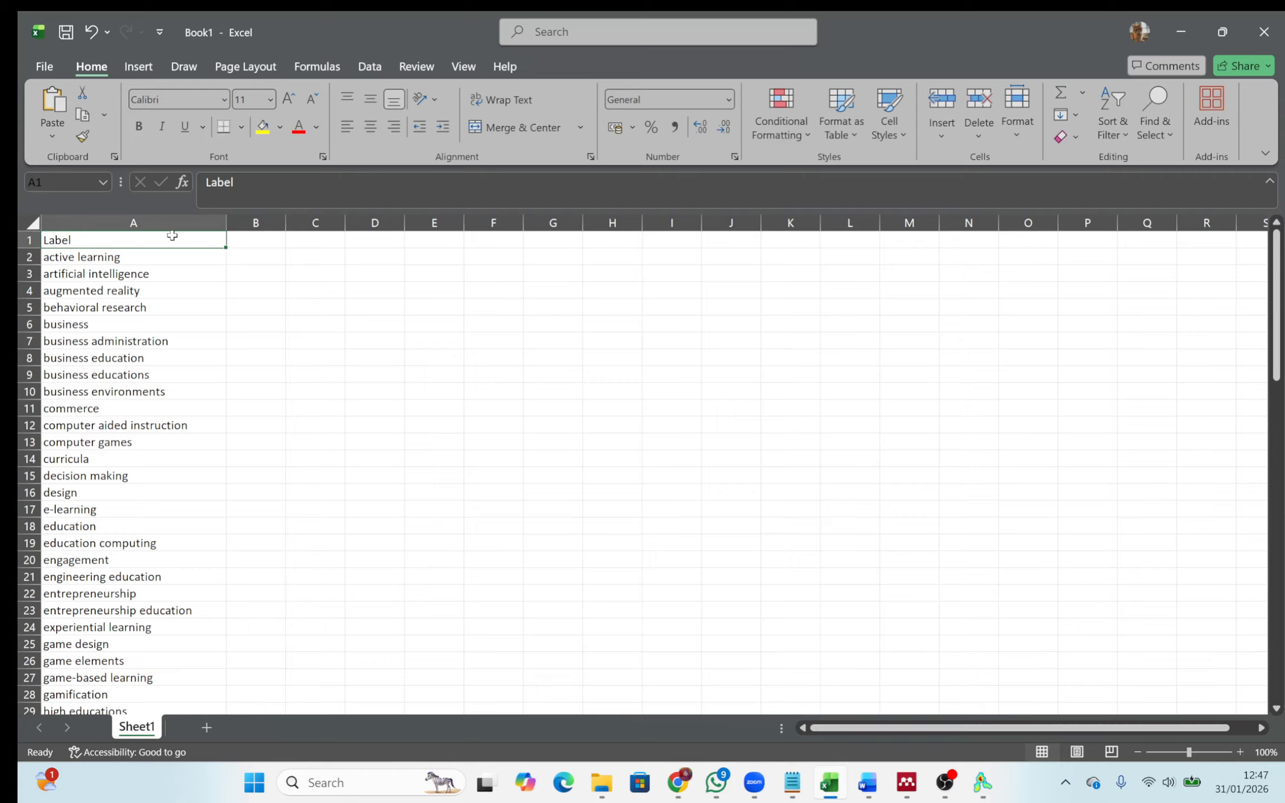
click(252, 241)
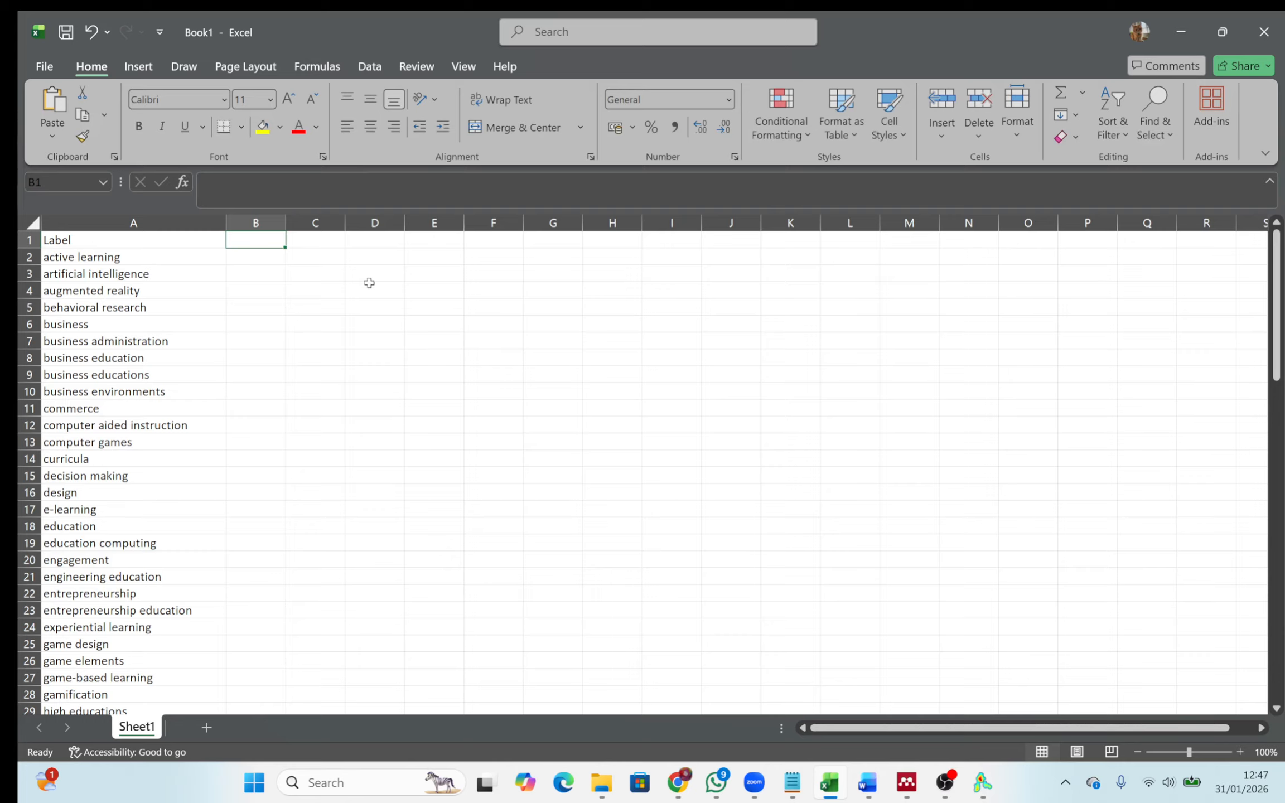
text(R)
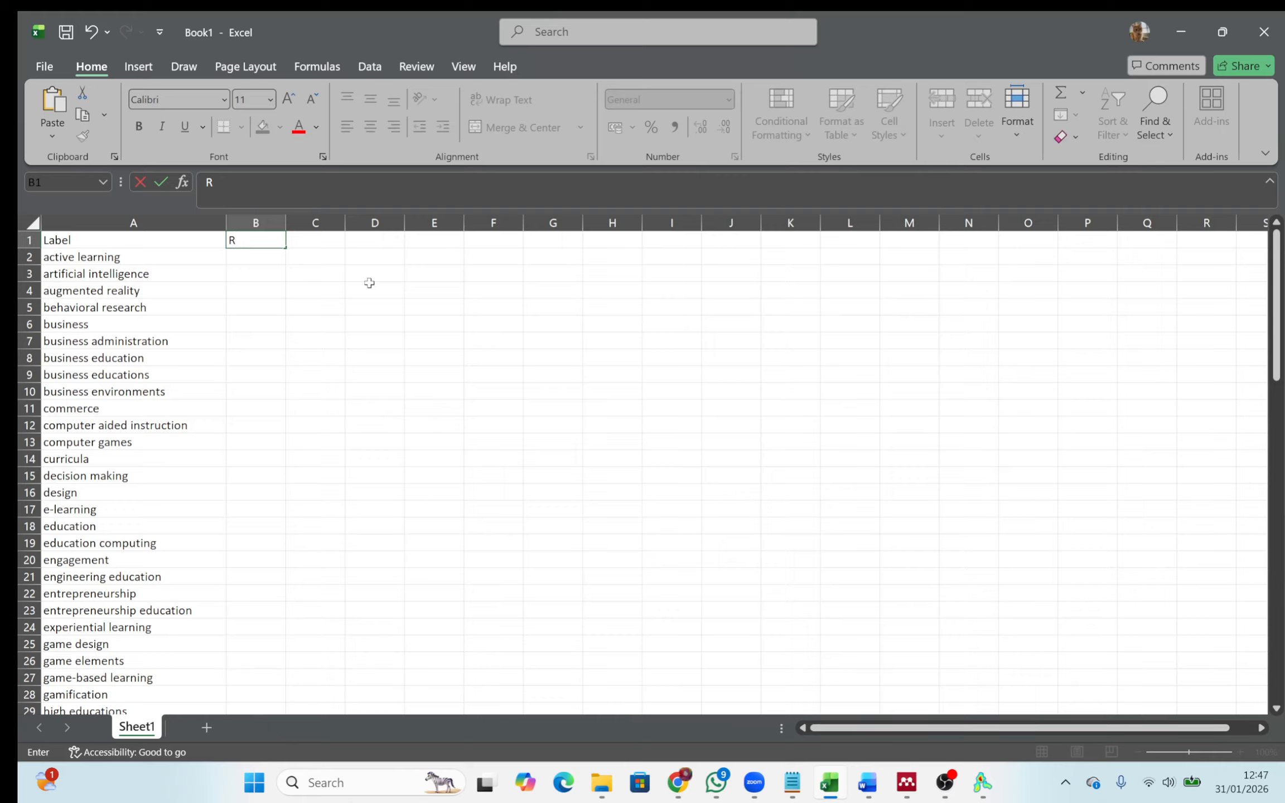
text(epla)
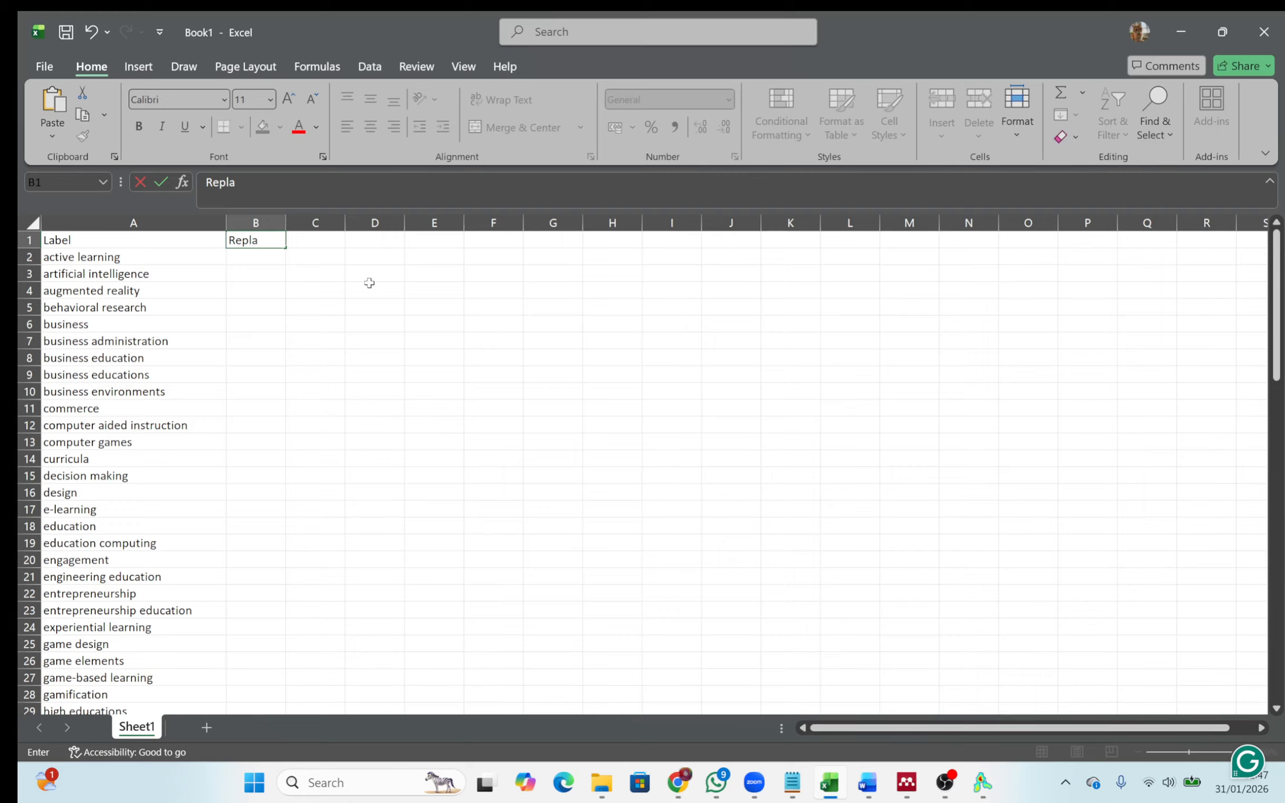
text(ce by)
click(369, 284)
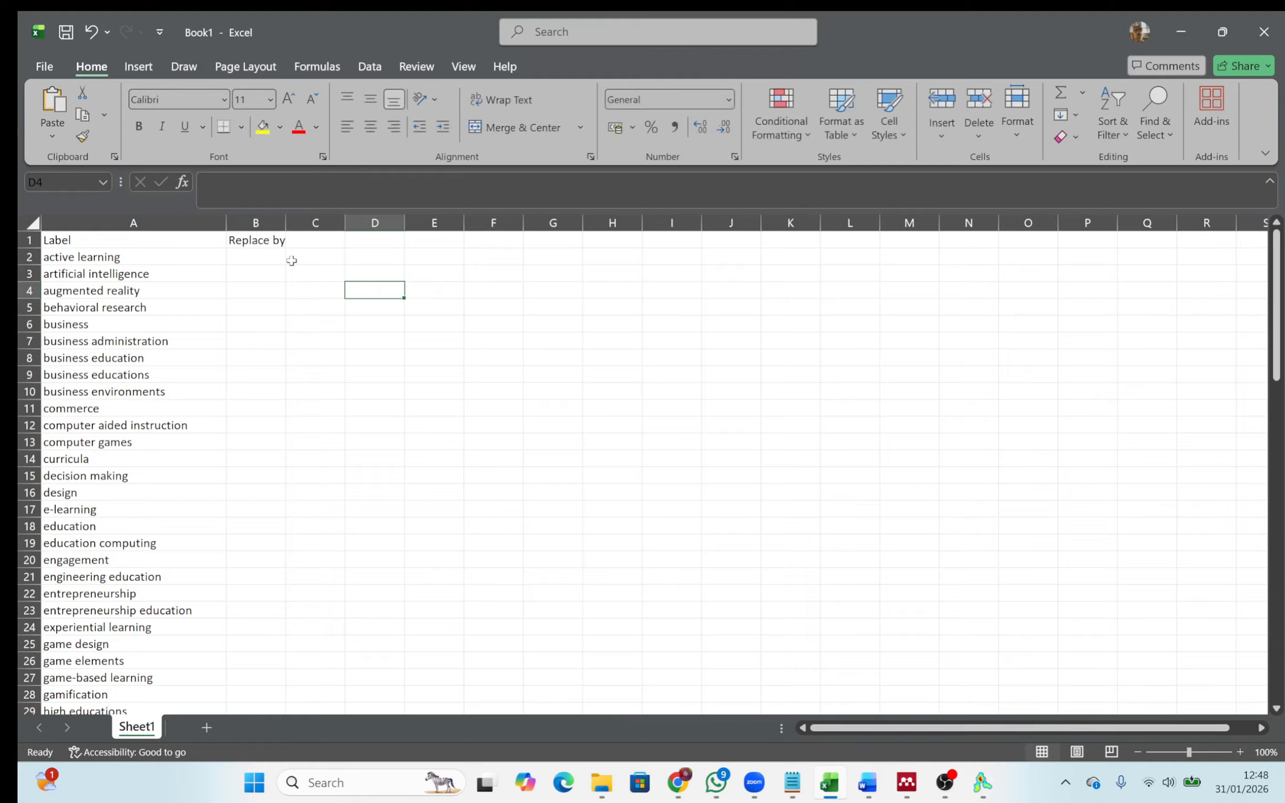
- Copy the keyword higher education into column B beside high educations, and widen column B to fit the term
click(267, 259)
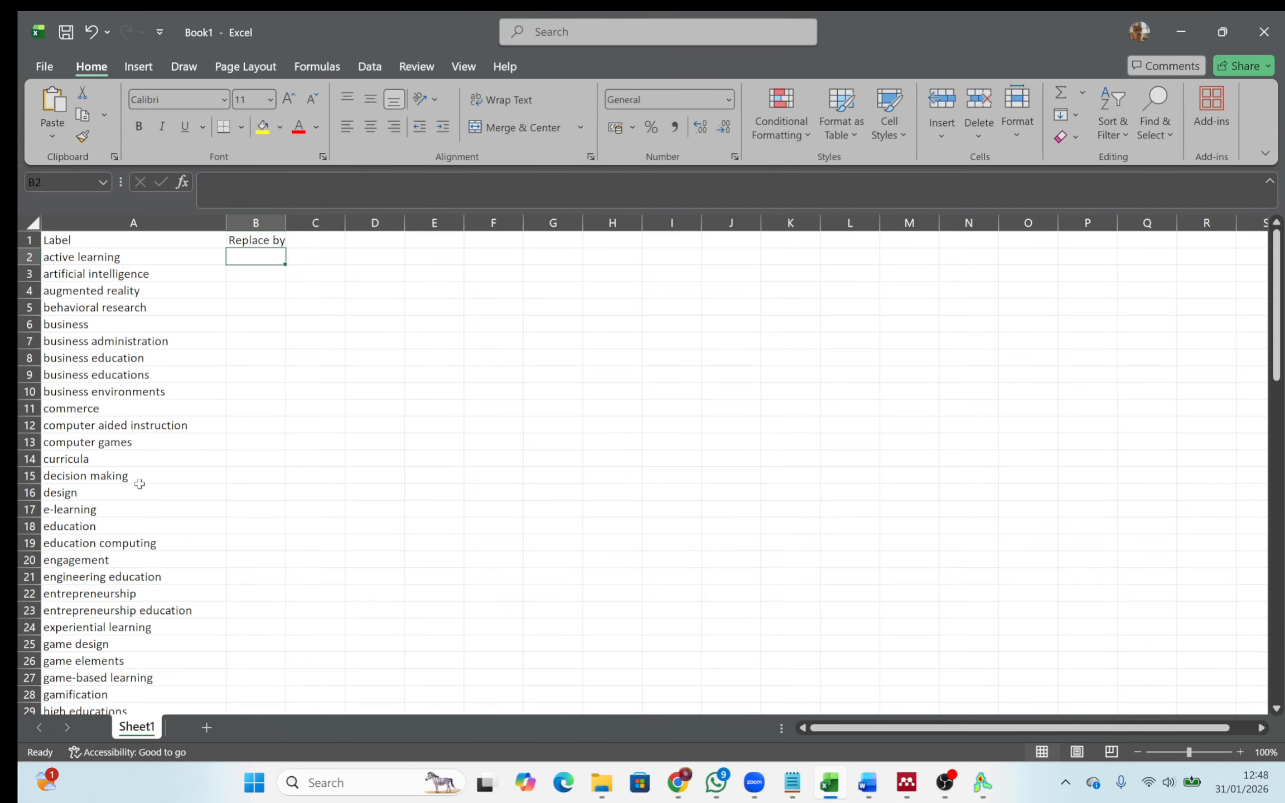
scroll(139, 483, down, 1)
scroll(139, 483, down, 4)
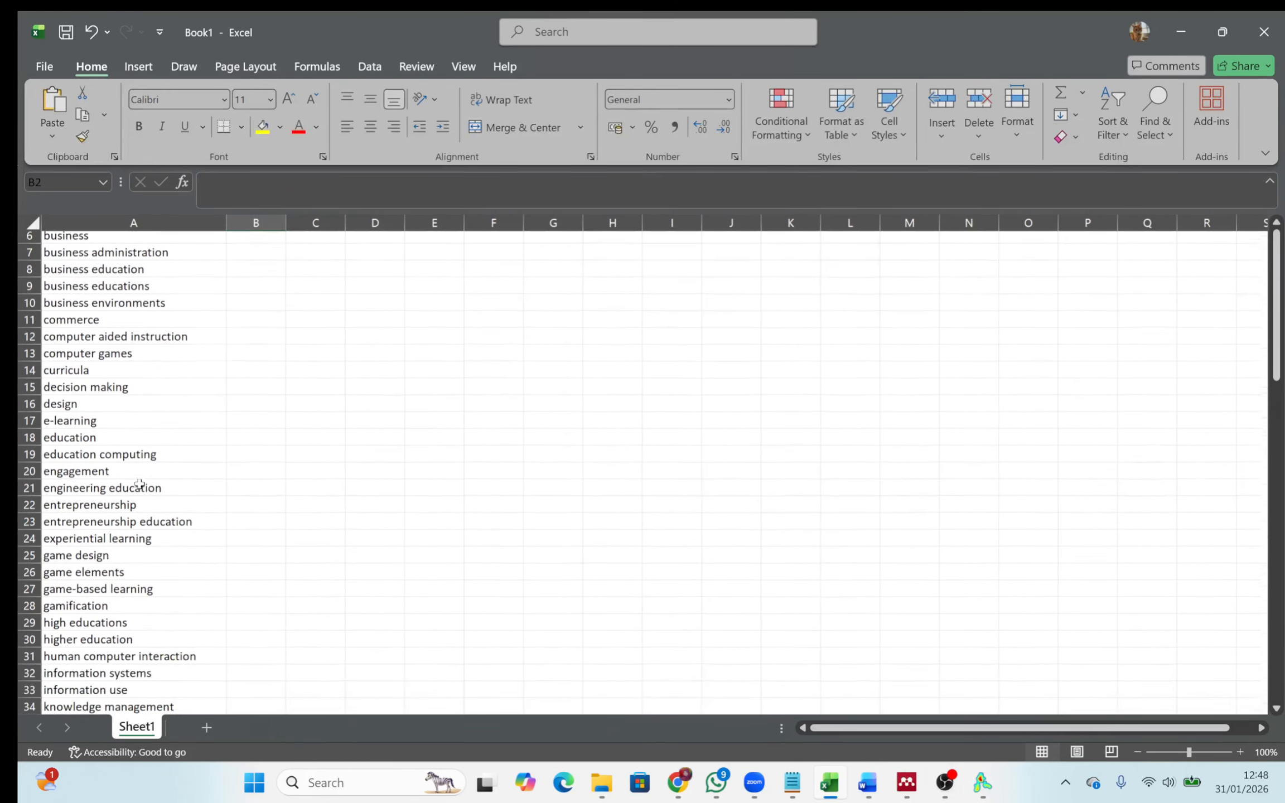
scroll(139, 483, down, 1)
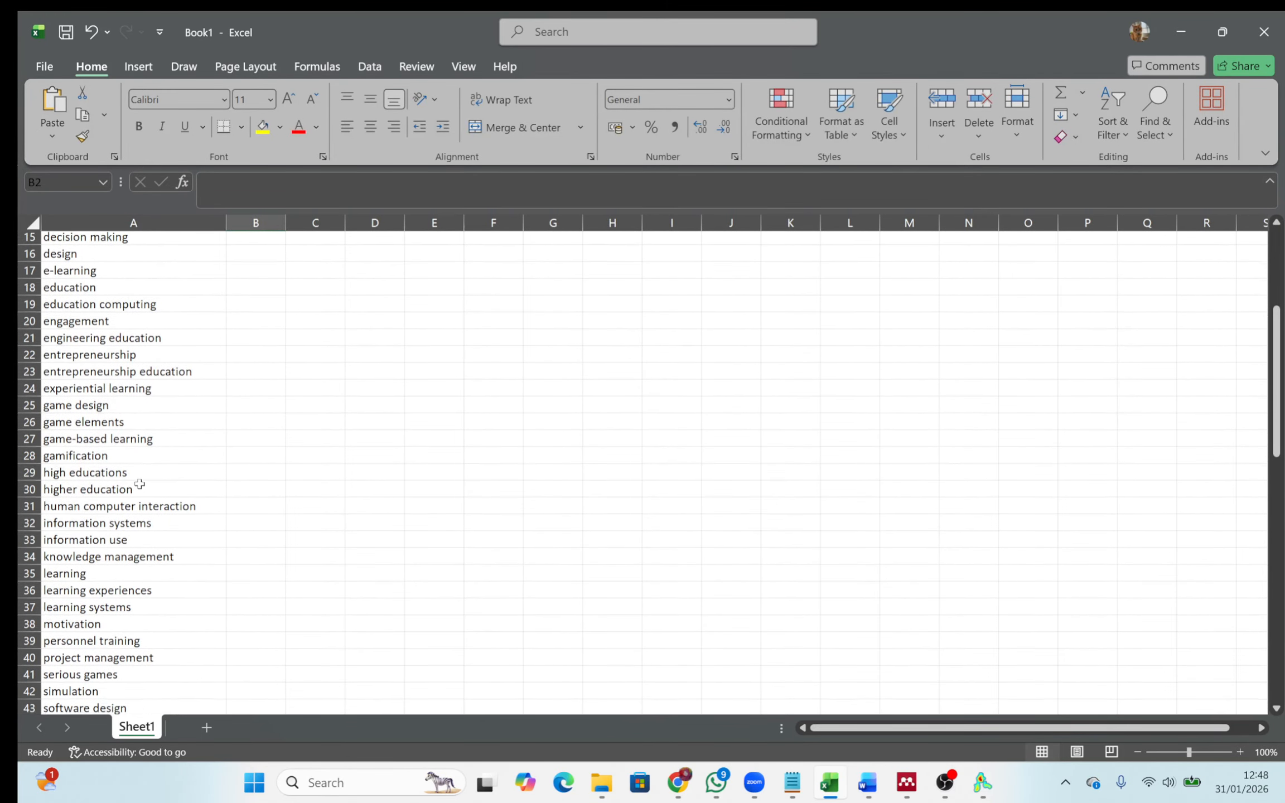
click(101, 458)
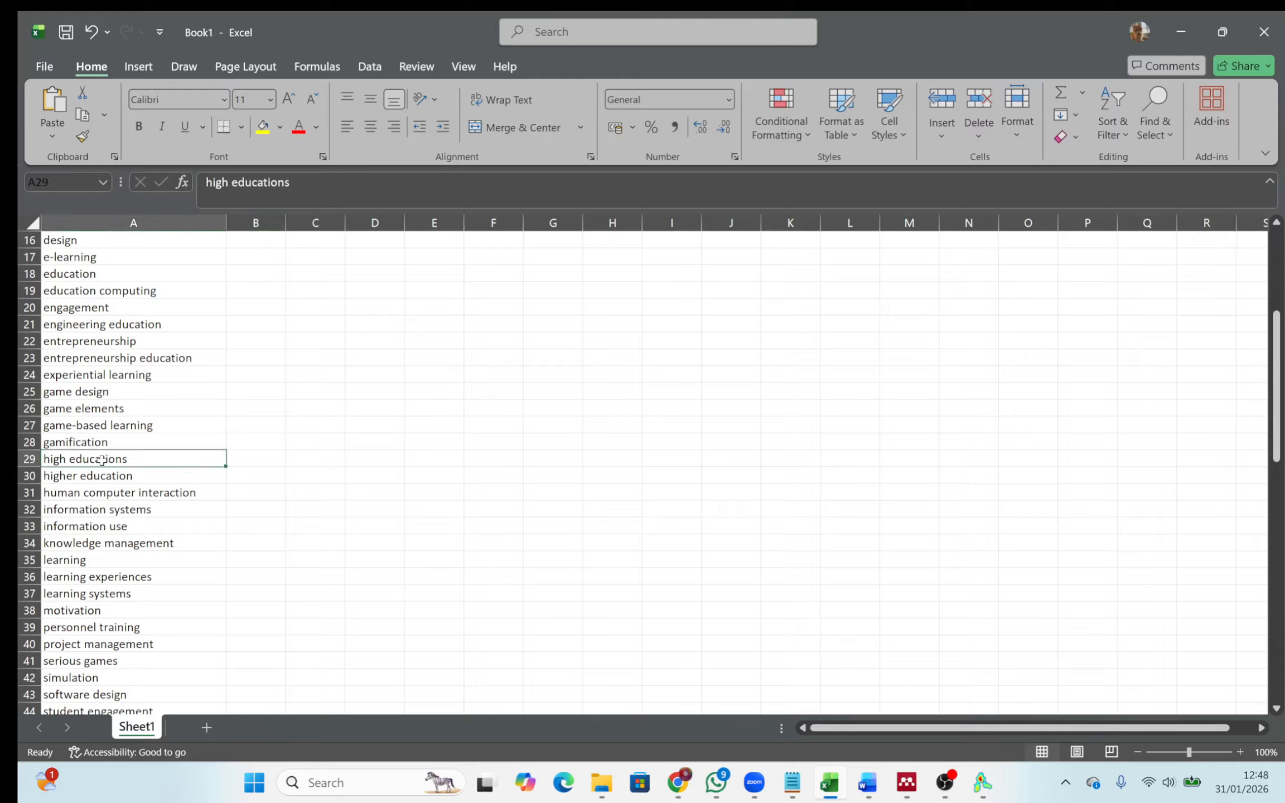
click(97, 475)
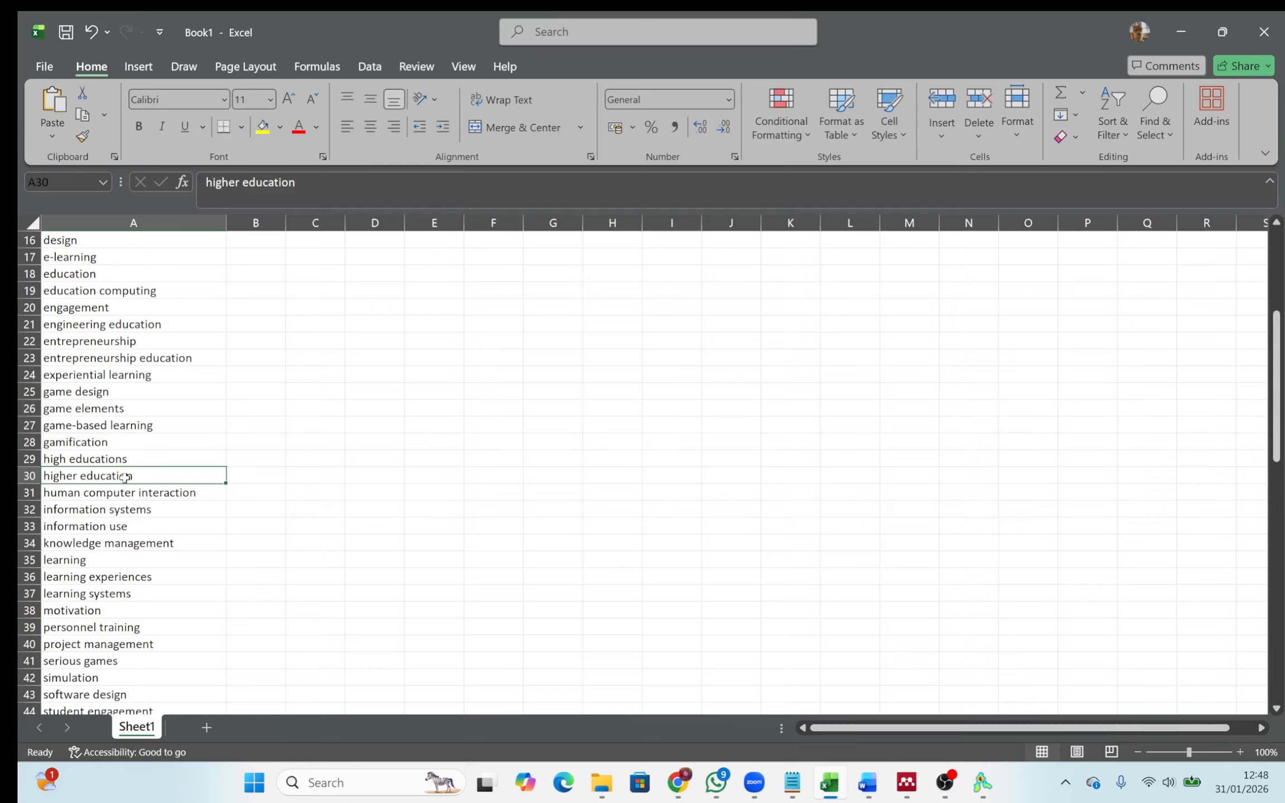
key(ctrl+c)
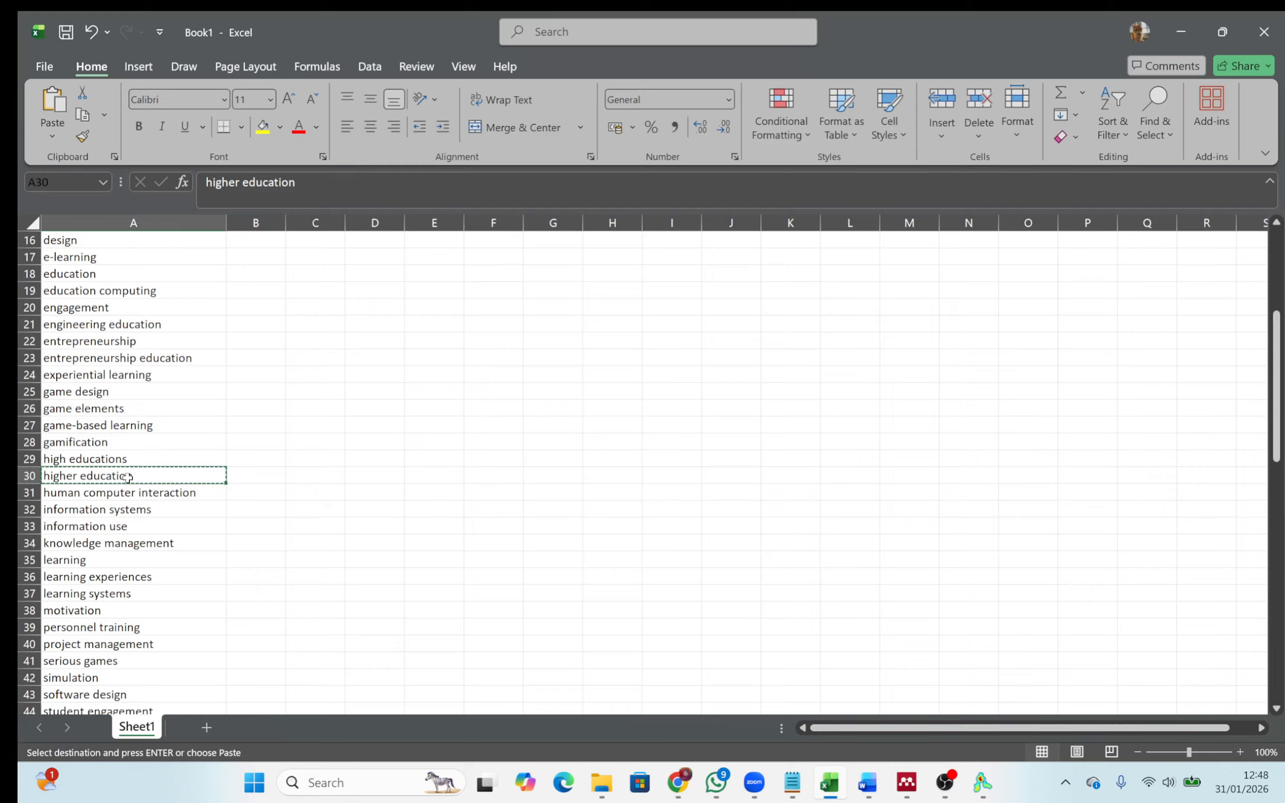
click(255, 459)
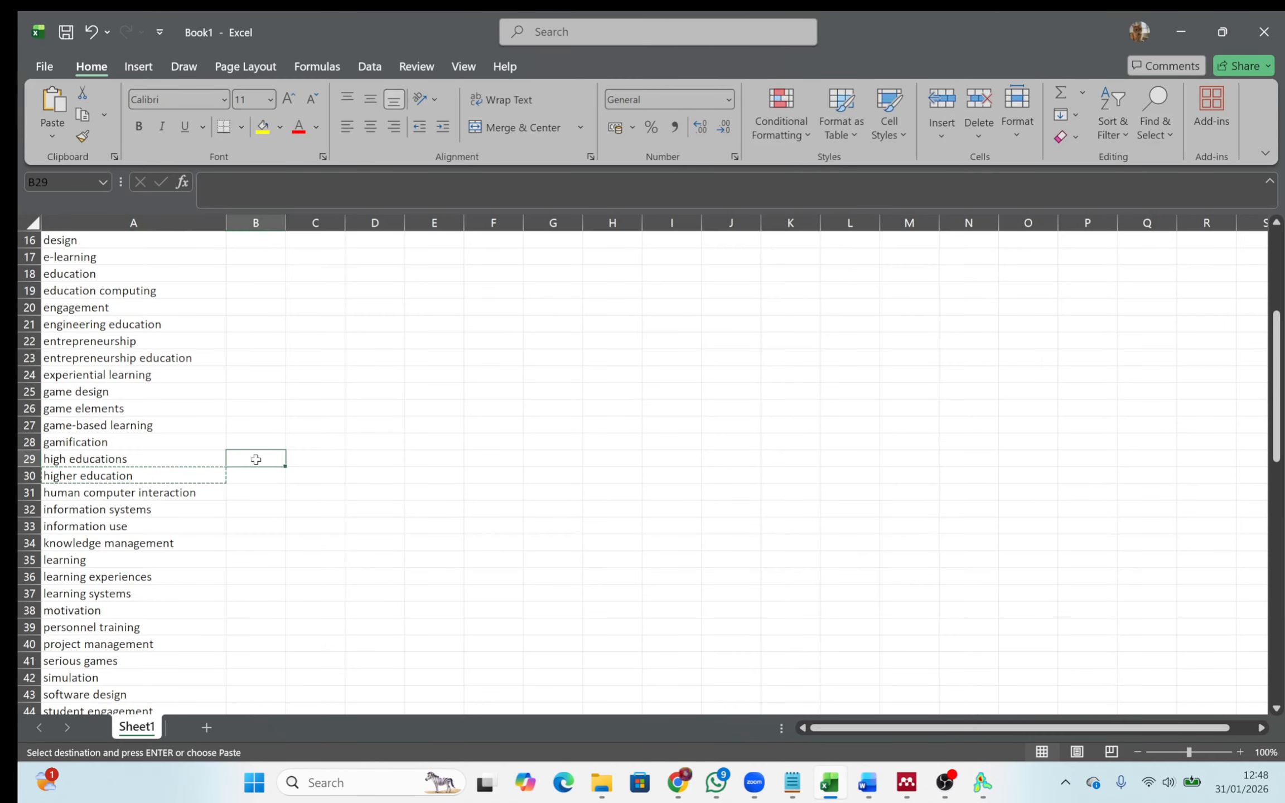
key(ctrl+v)
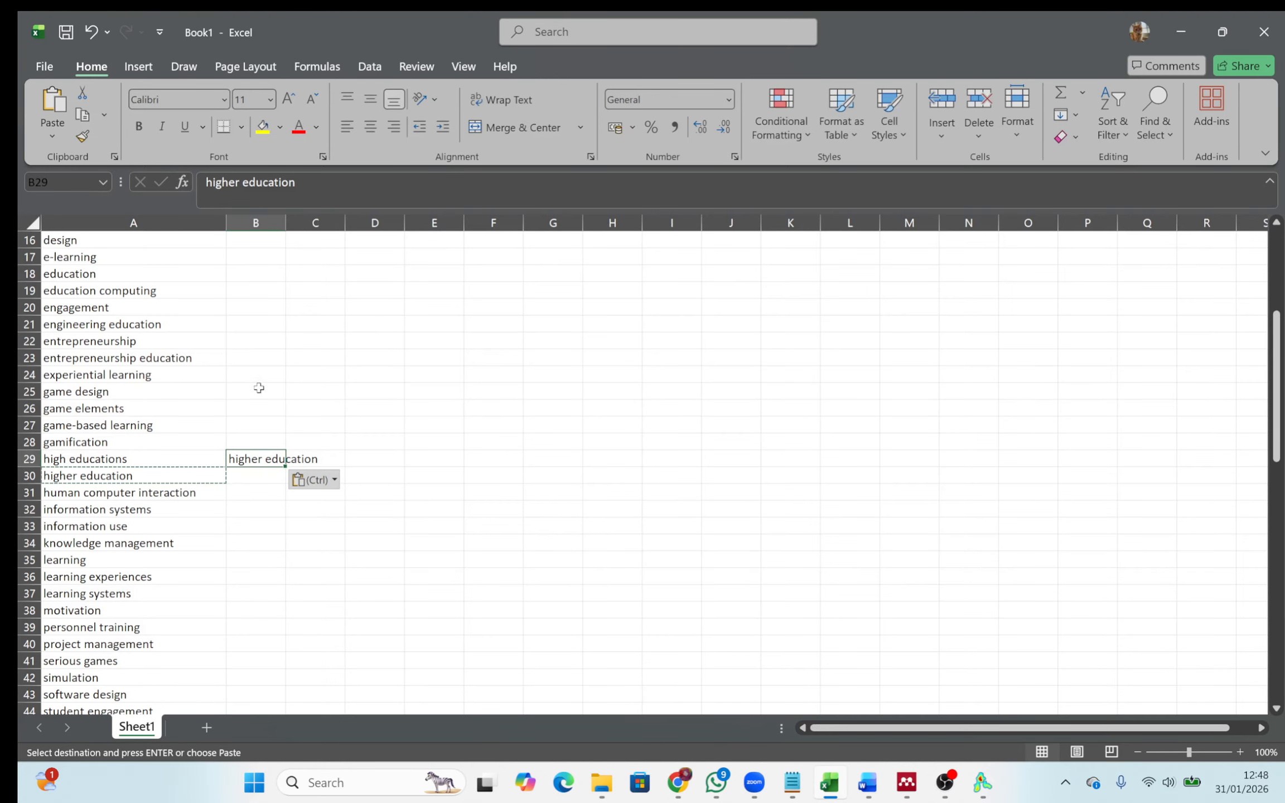
drag(285, 220, 351, 222)
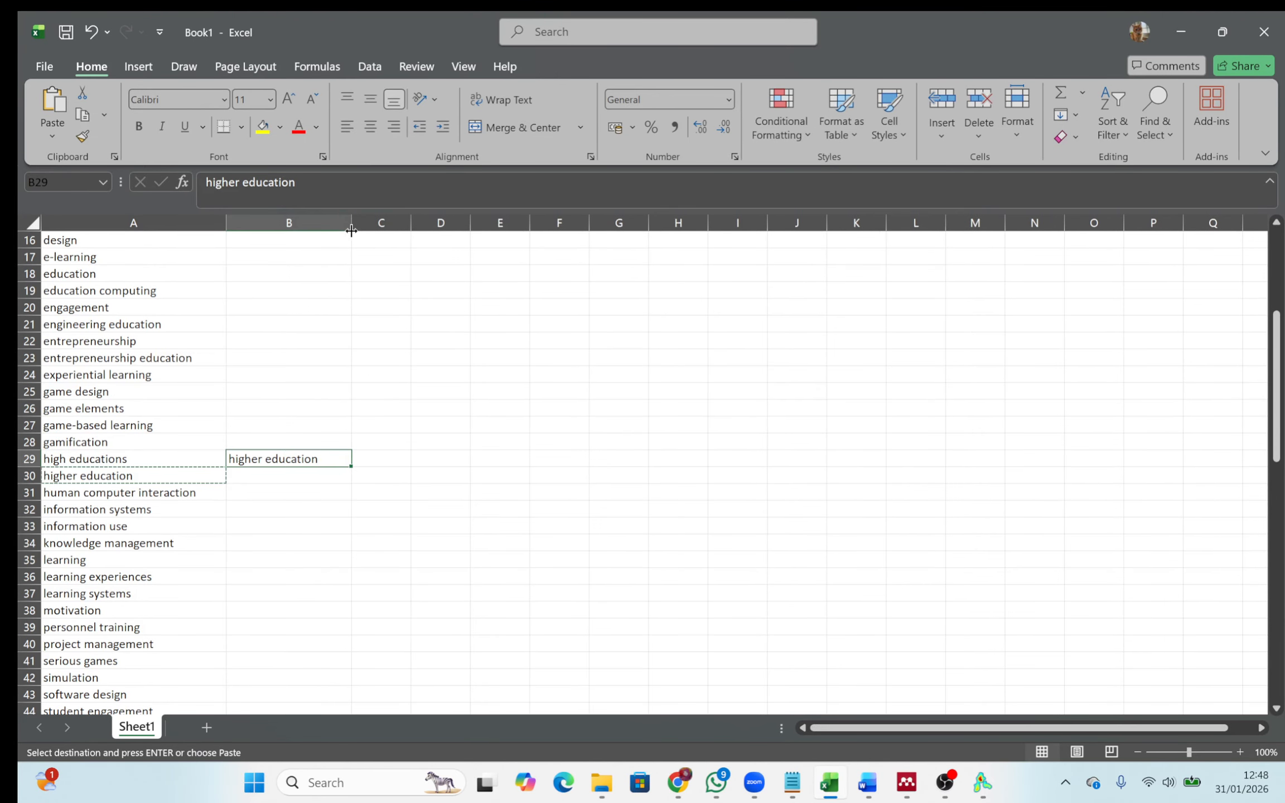
- Enter Curriculum as the replacement term beside the keyword curricula
scroll(141, 591, down, 5)
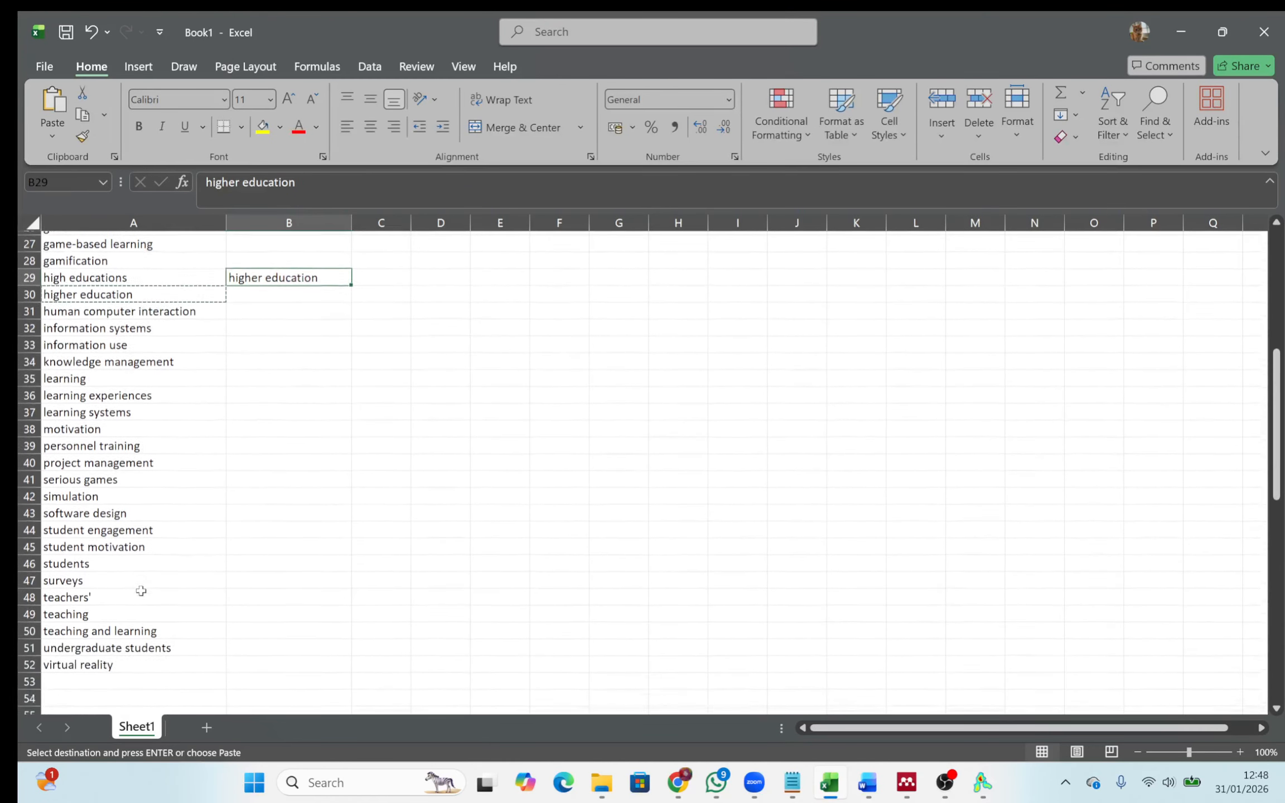
scroll(141, 591, up, 9)
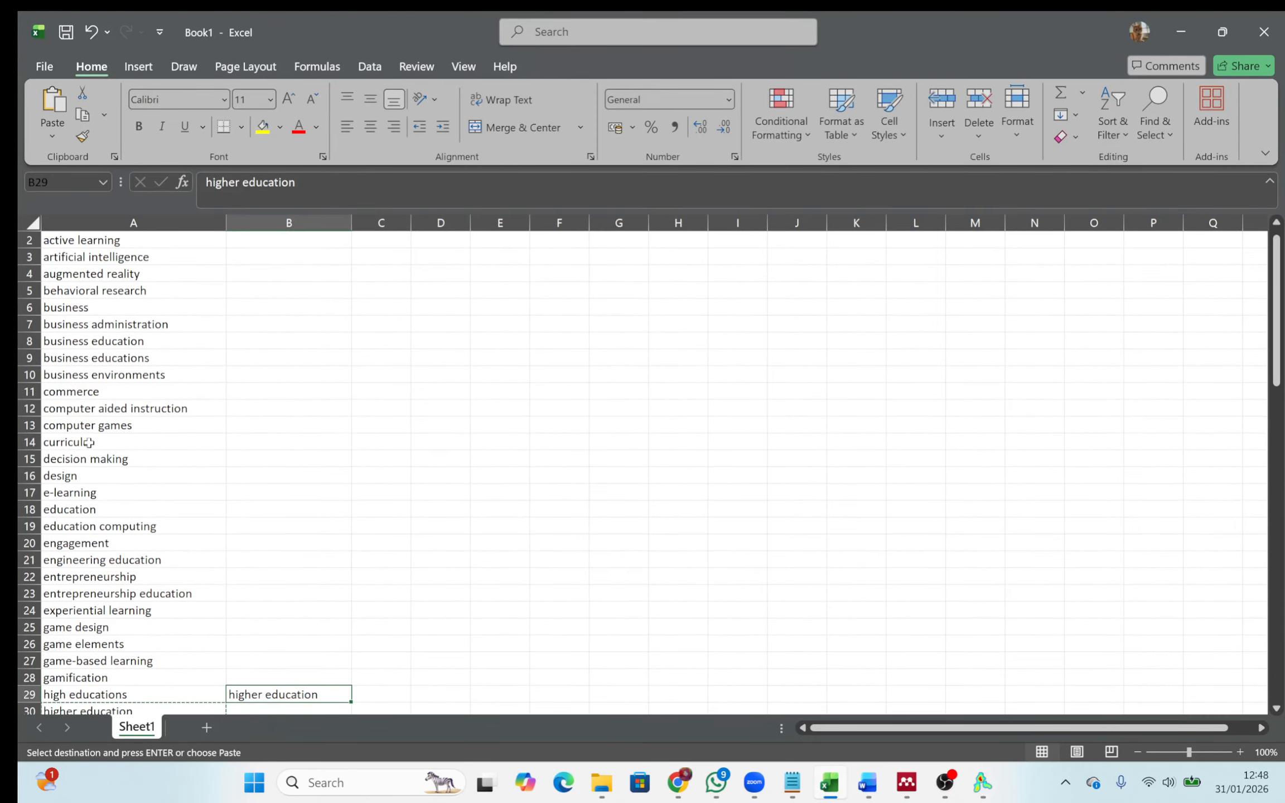
click(88, 441)
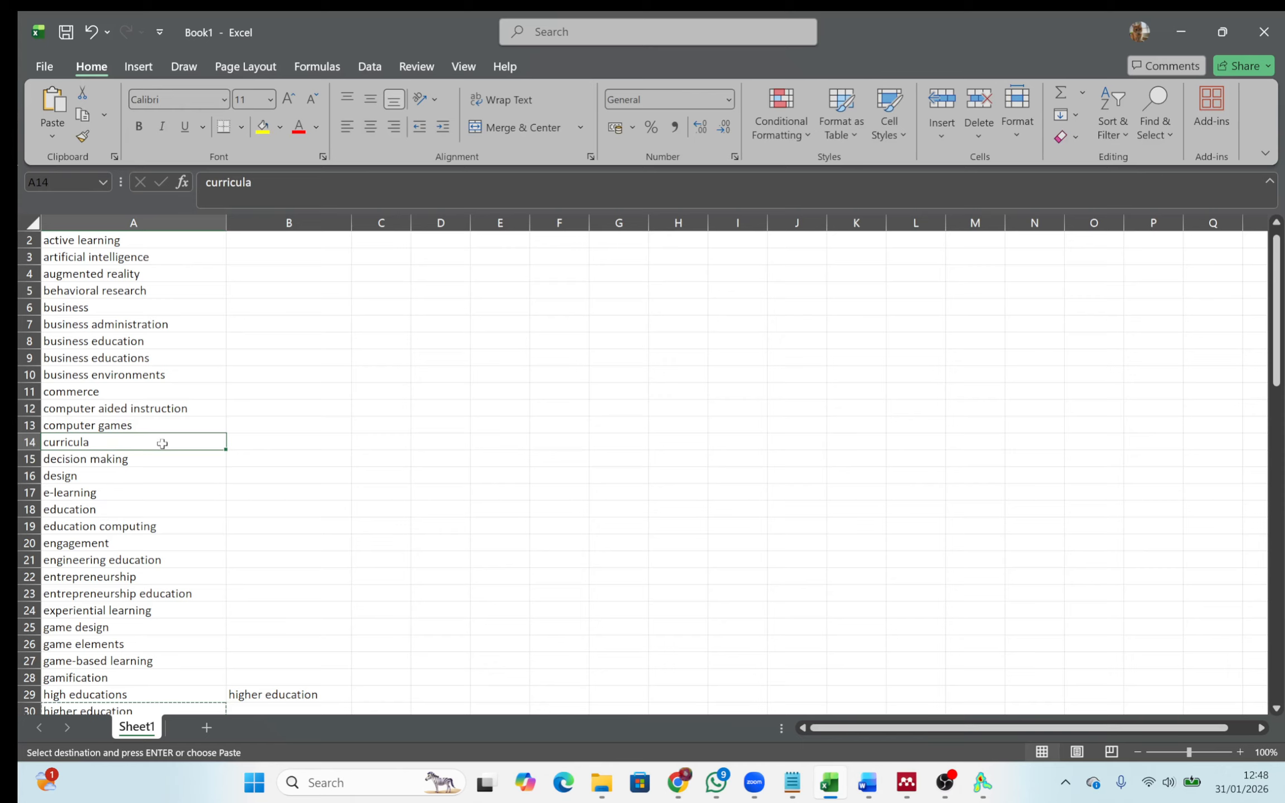
click(258, 444)
key(Escape)
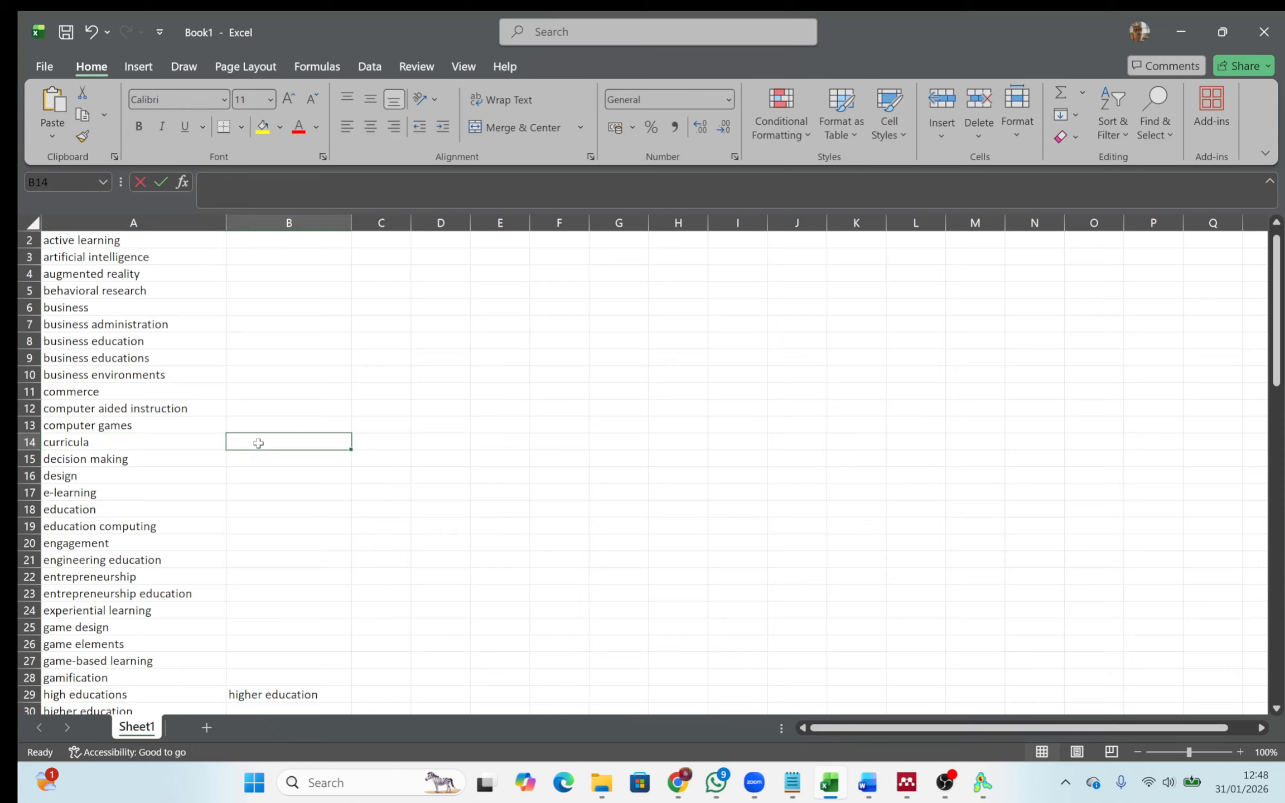
text(Cur)
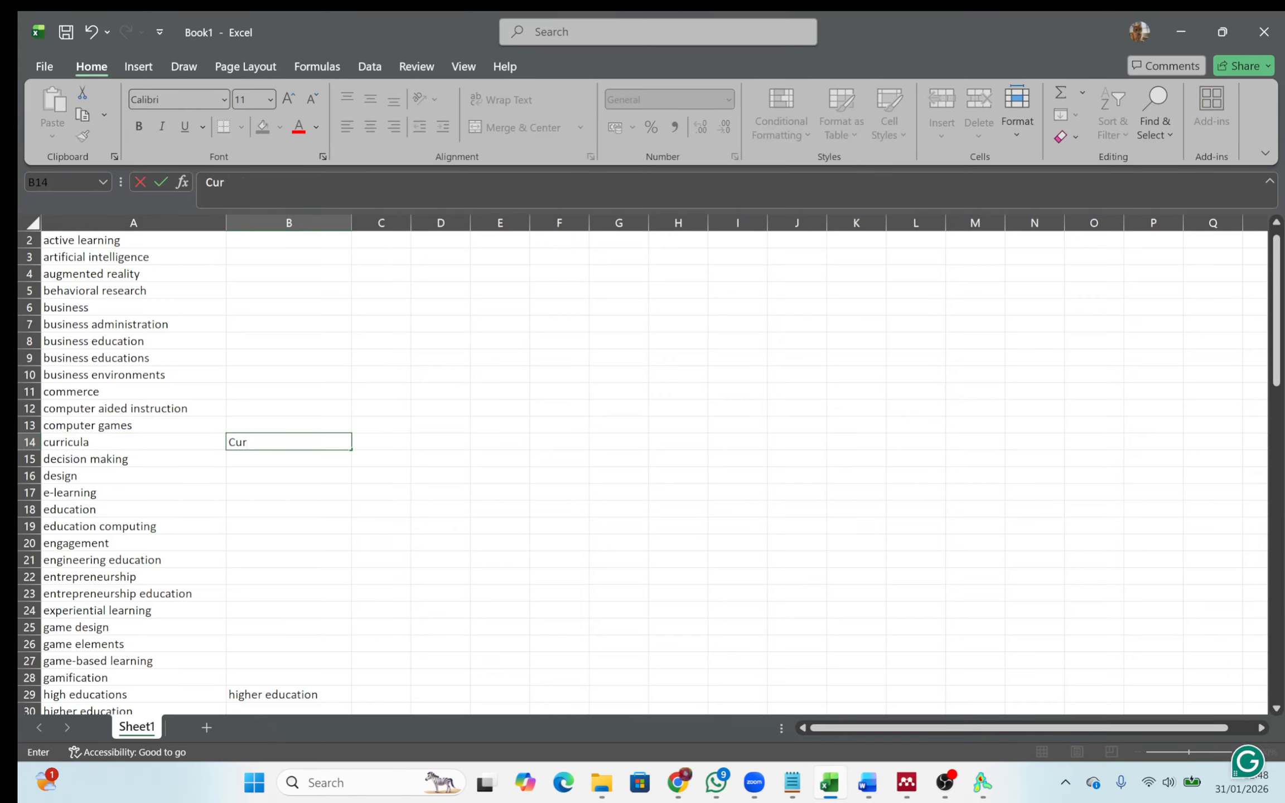
text(riculum)
click(277, 461)
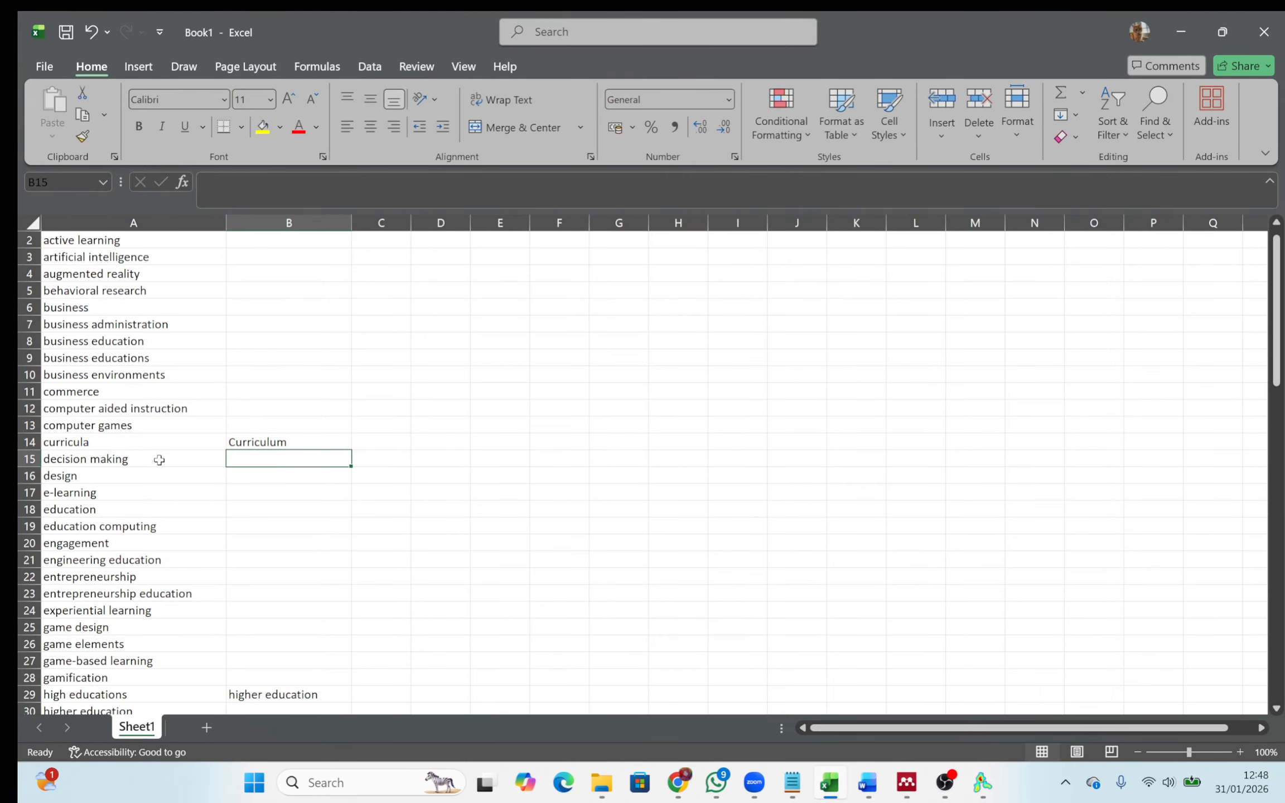
- Copy the keyword business educations into the Replace by column beside business education
scroll(142, 516, up, 1)
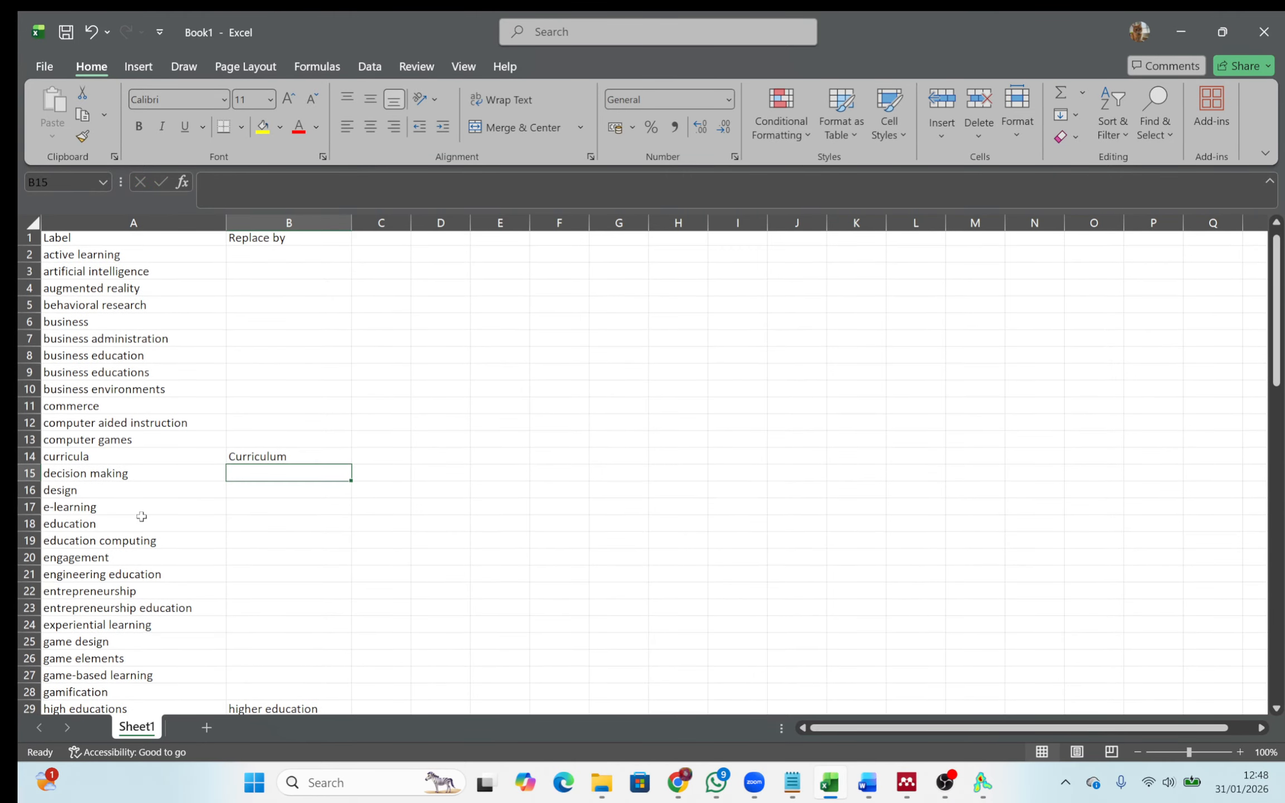
click(160, 360)
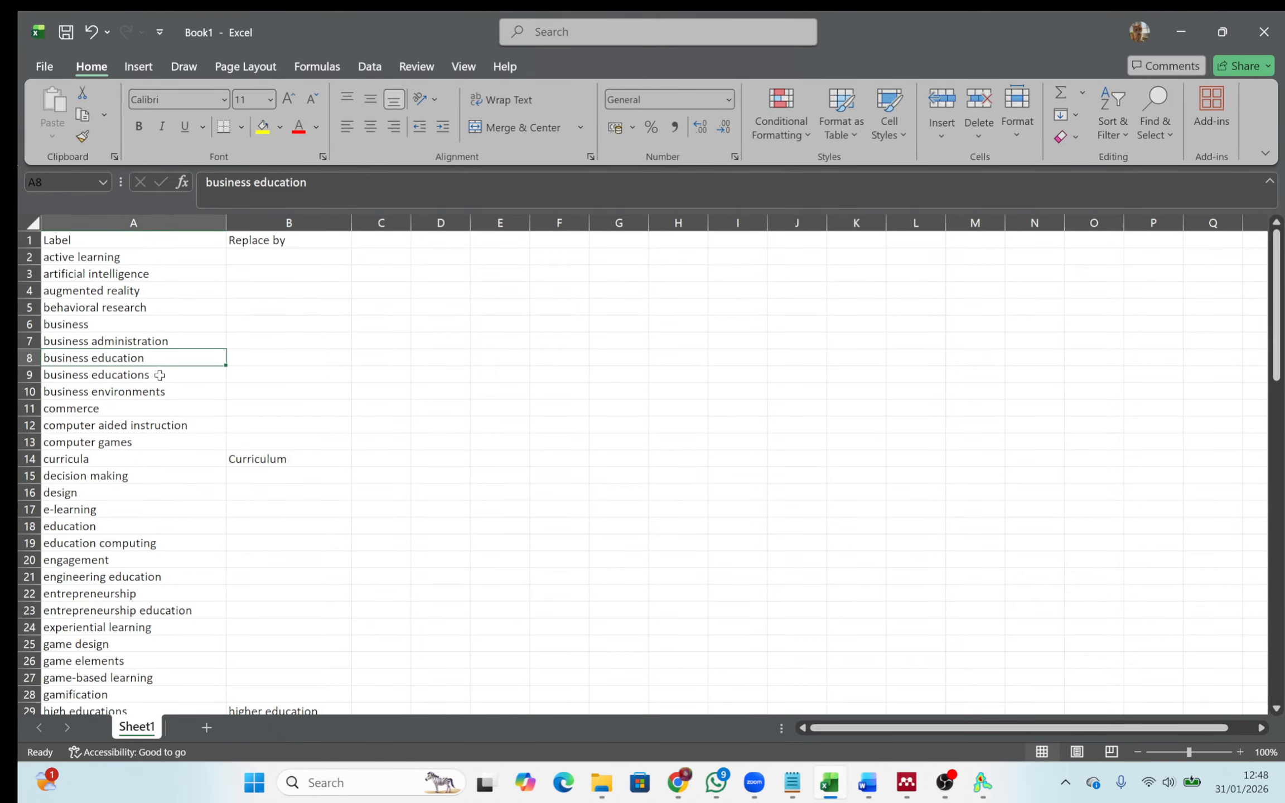
click(159, 374)
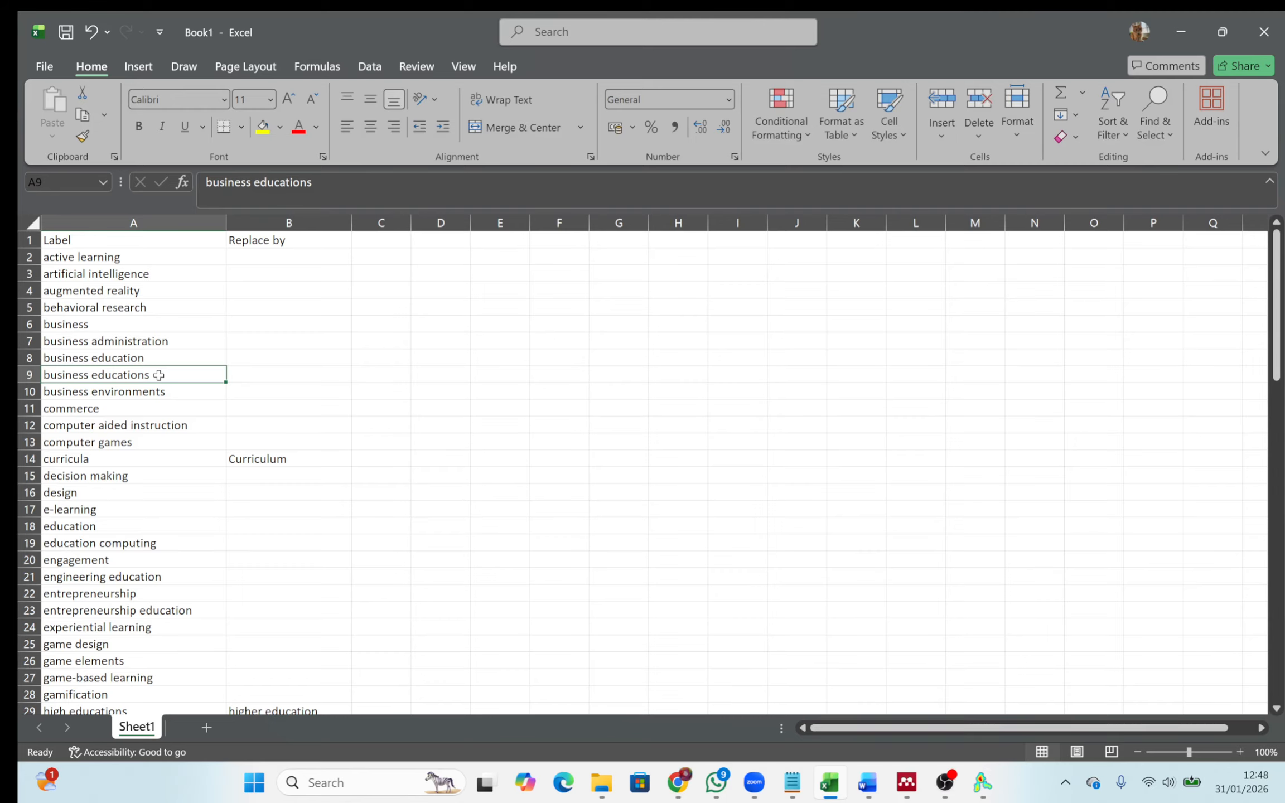
click(165, 357)
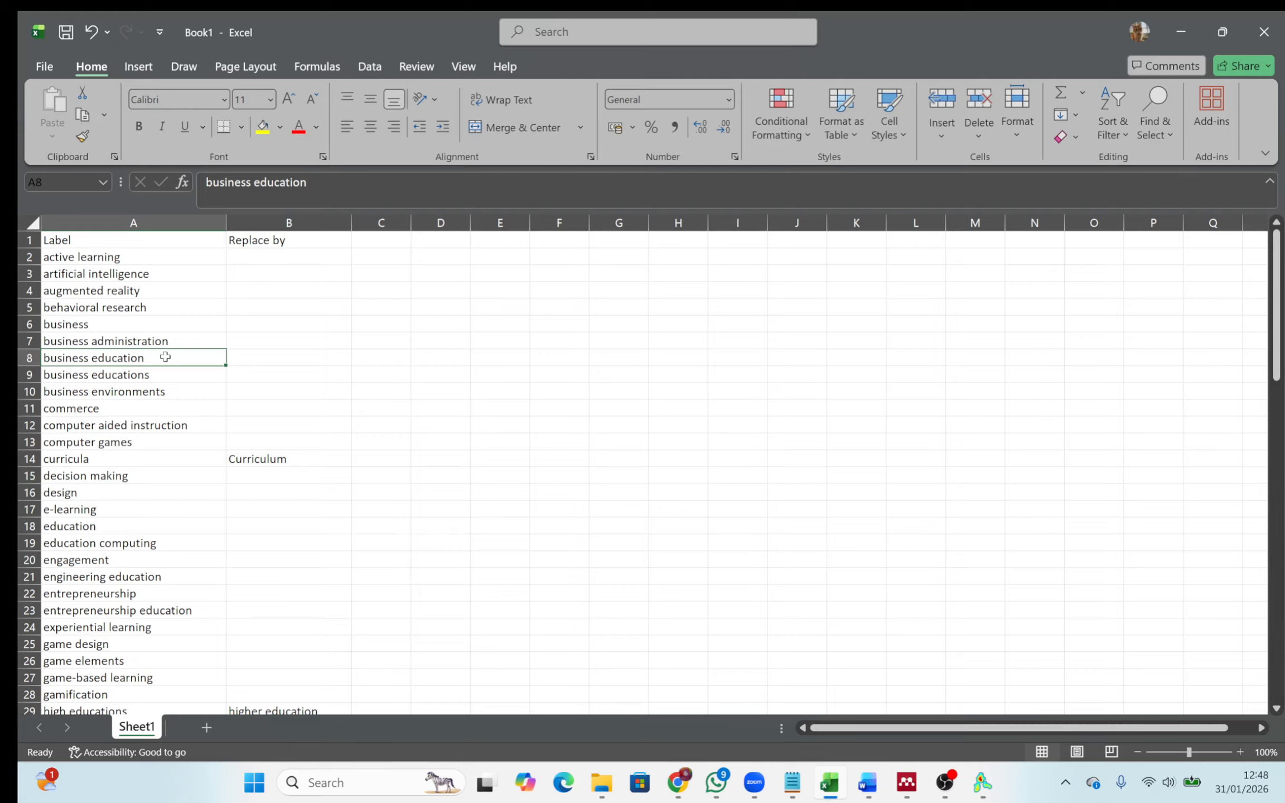
click(163, 377)
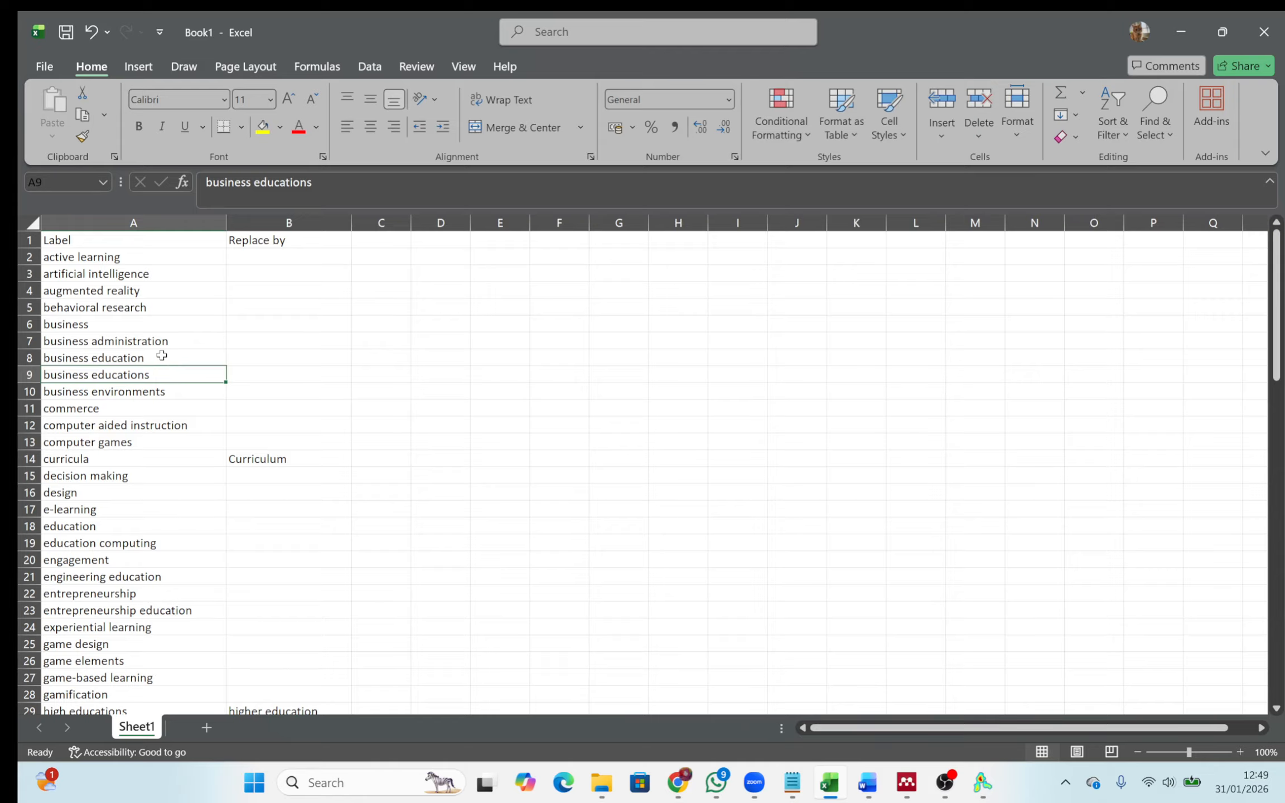
click(161, 354)
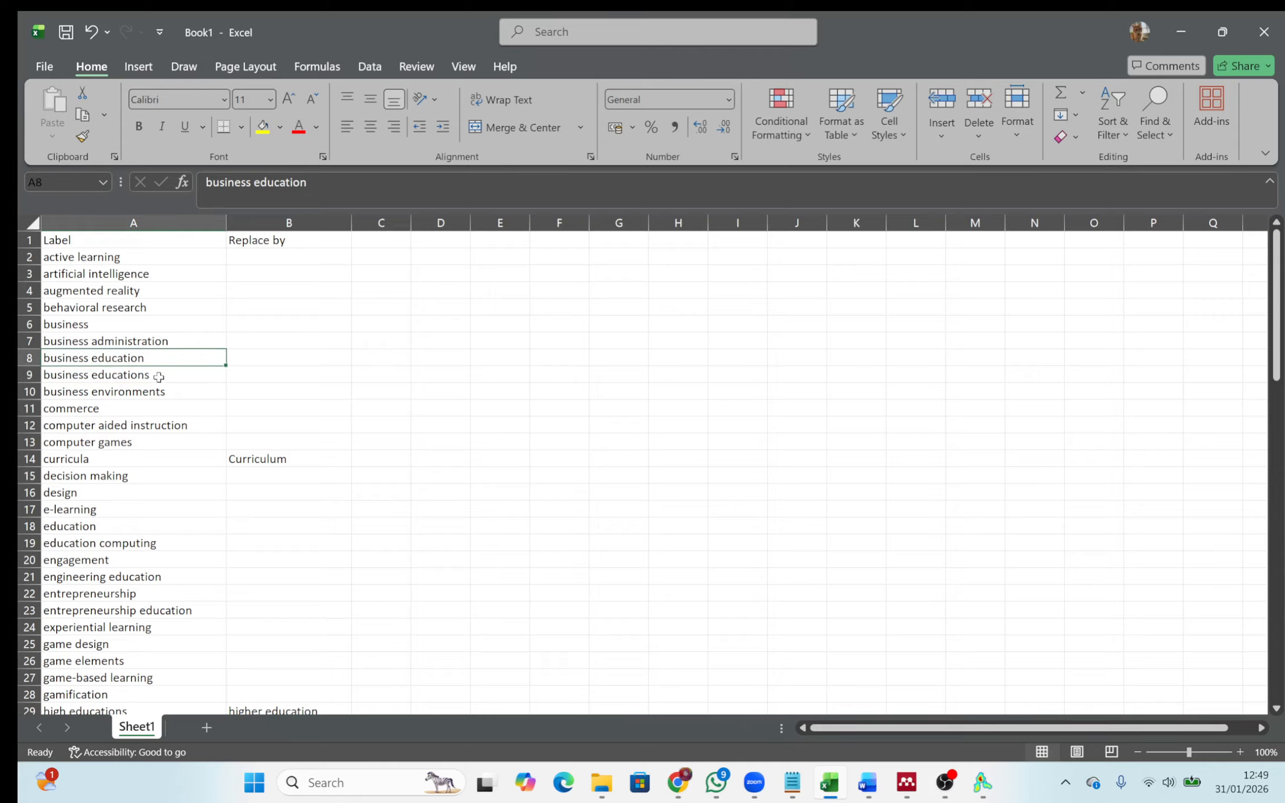
click(274, 354)
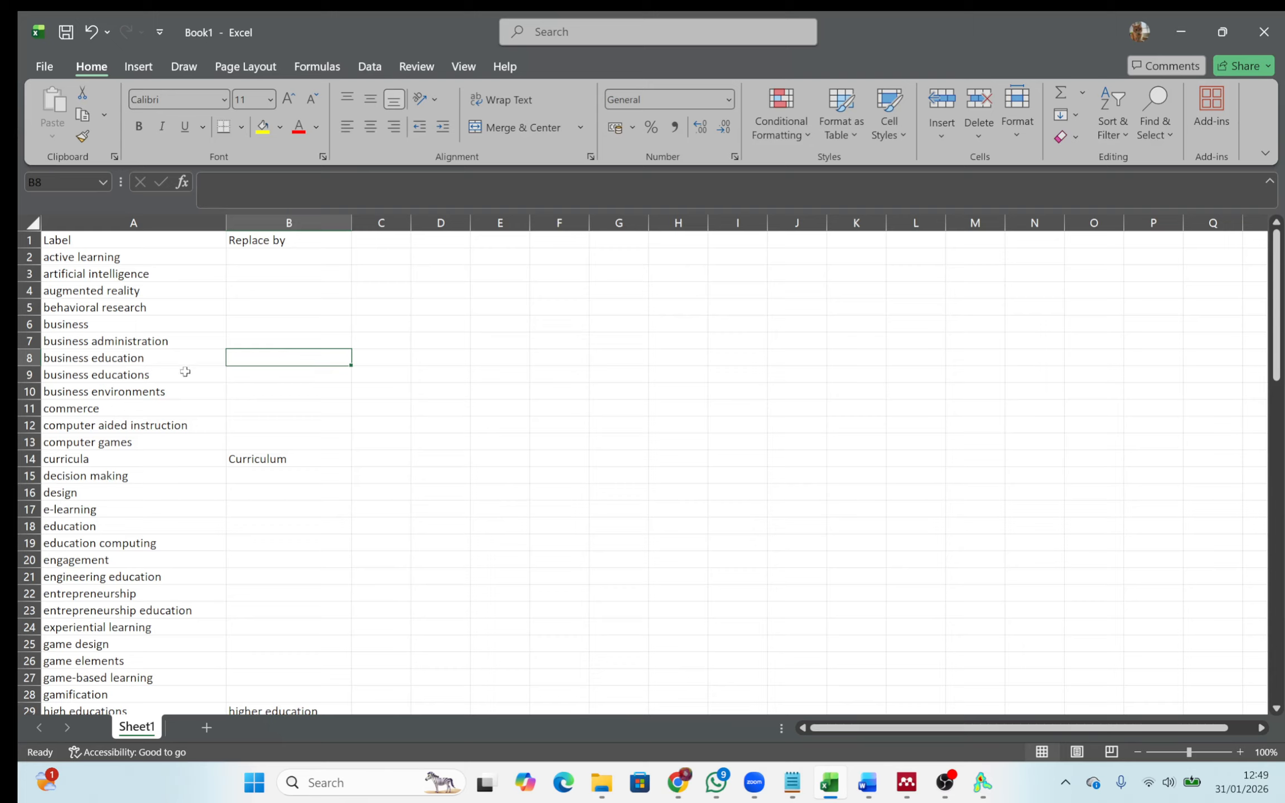
click(157, 375)
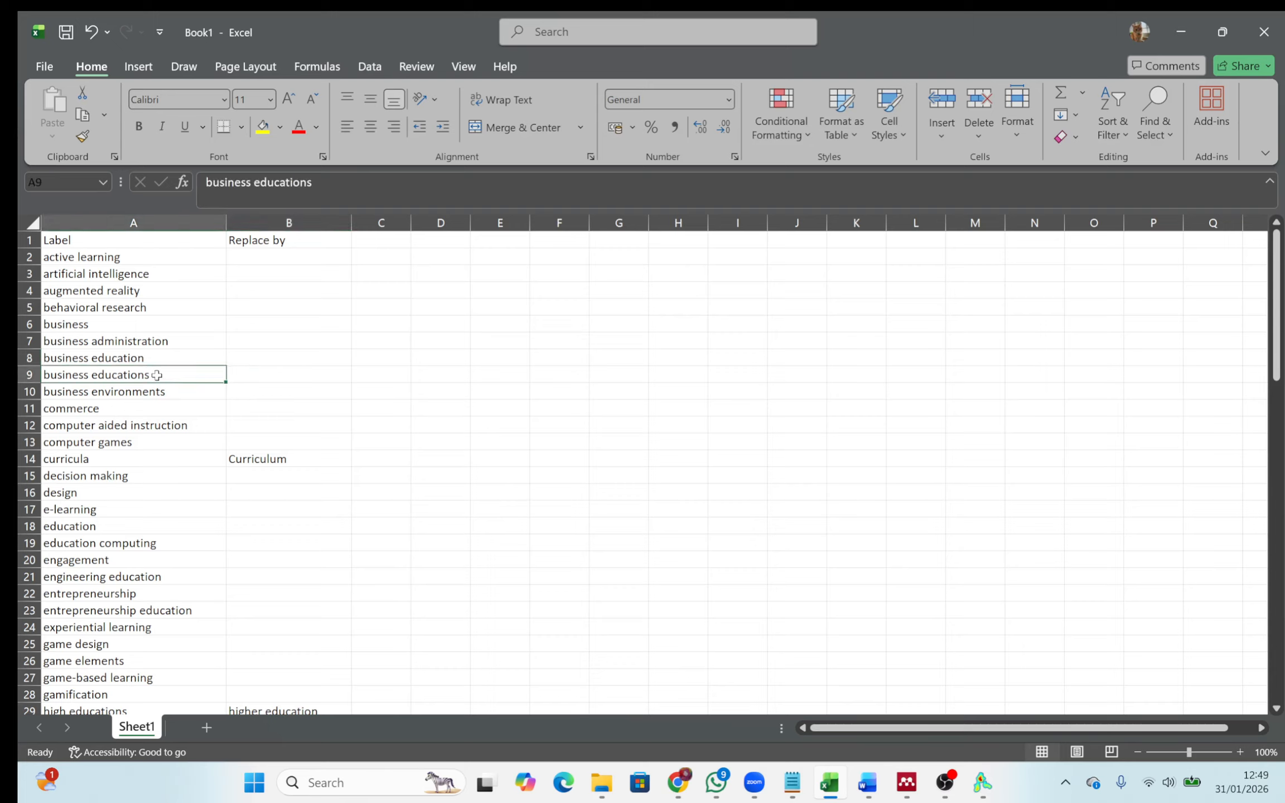
key(ctrl+c)
click(243, 359)
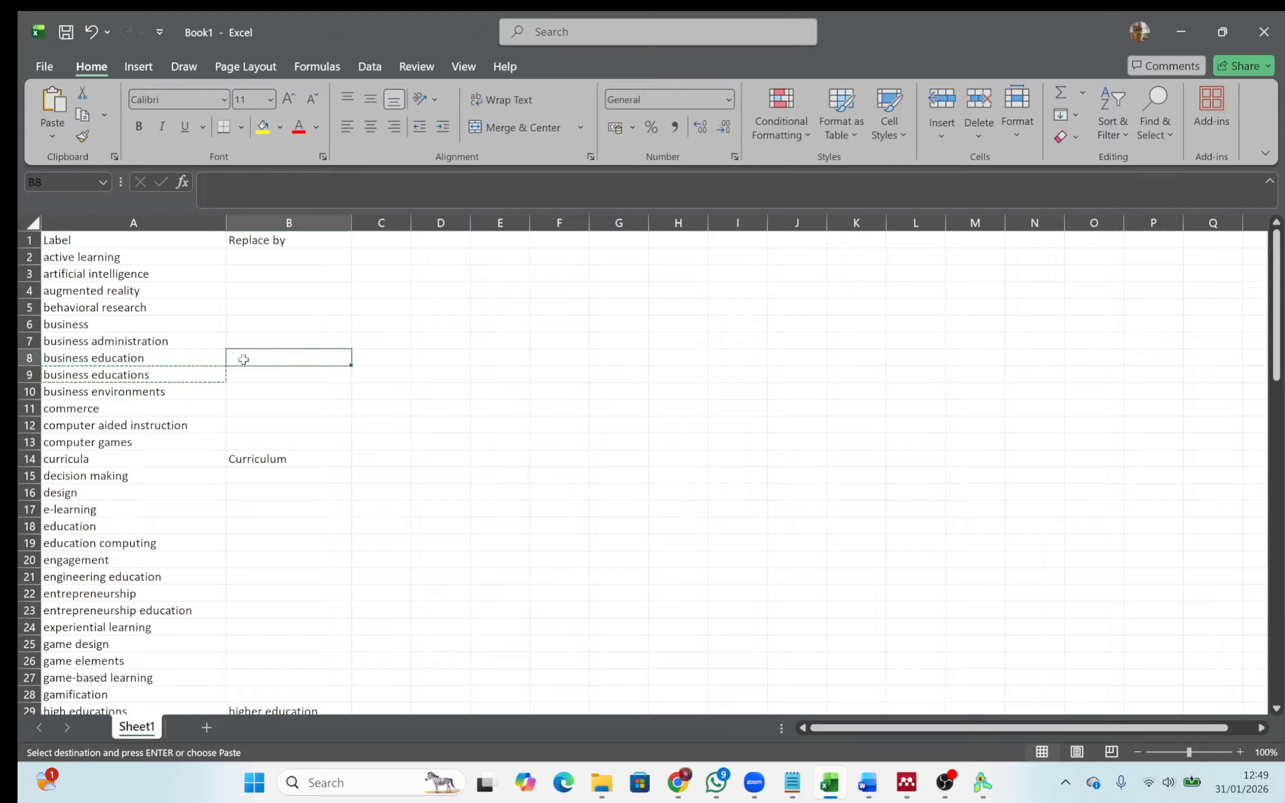
key(ctrl+v)
click(453, 356)
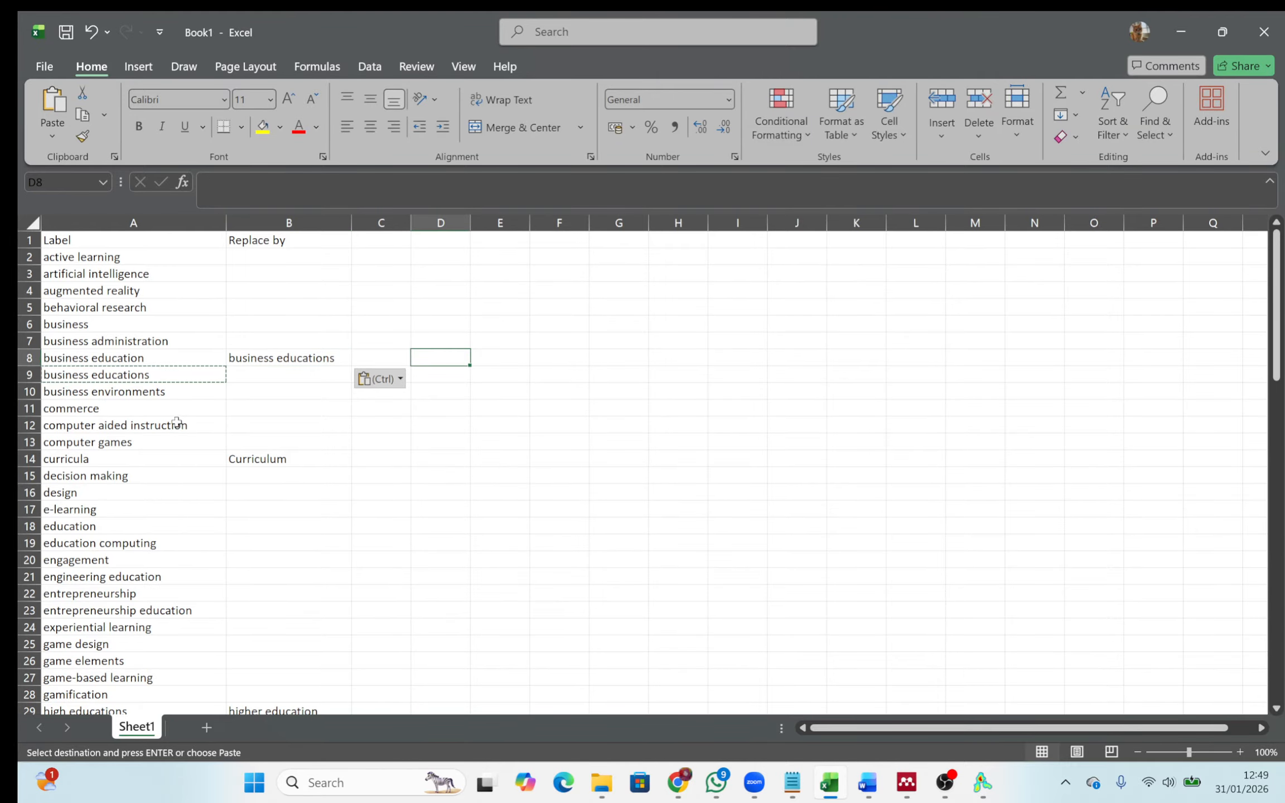
- Delete rows 2 to 7, from active learning through business administration, which have no replacement term
scroll(165, 531, down, 8)
scroll(165, 531, up, 8)
scroll(166, 461, up, 2)
click(466, 278)
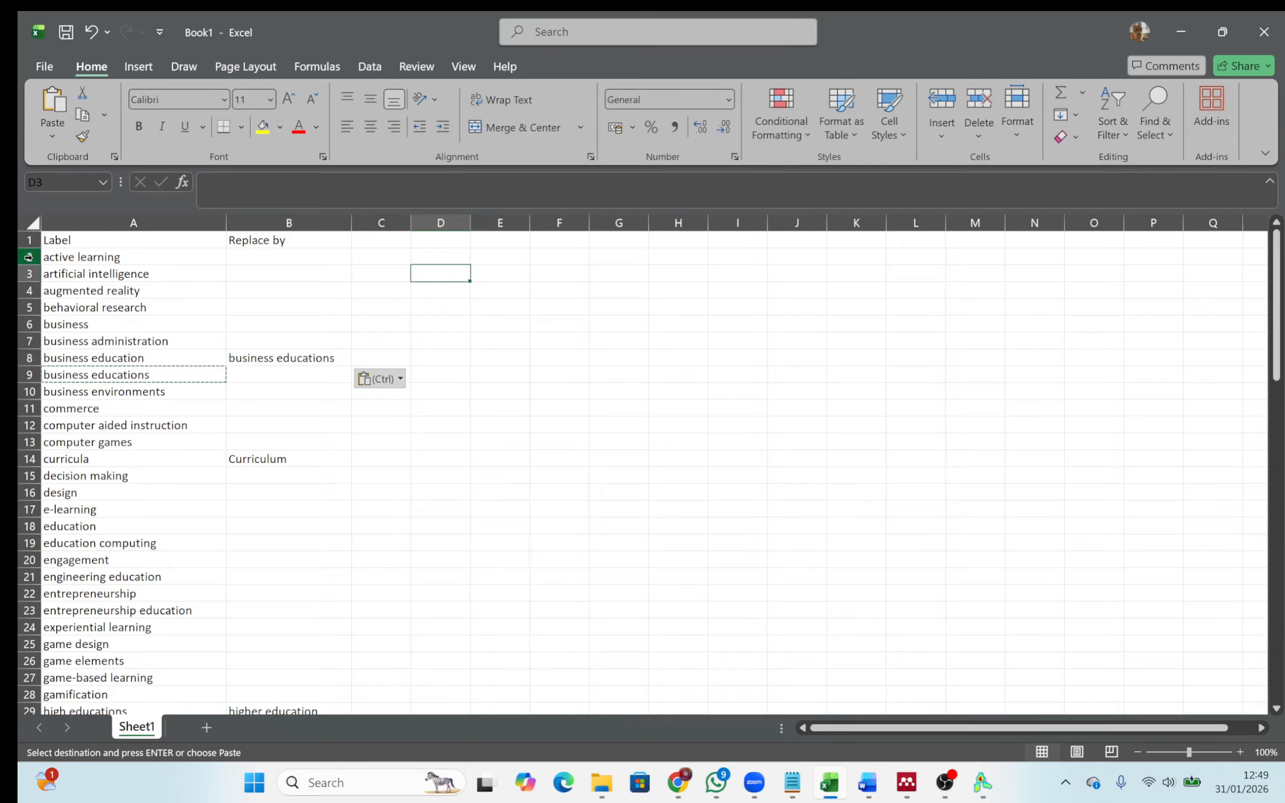
drag(29, 257, 30, 341)
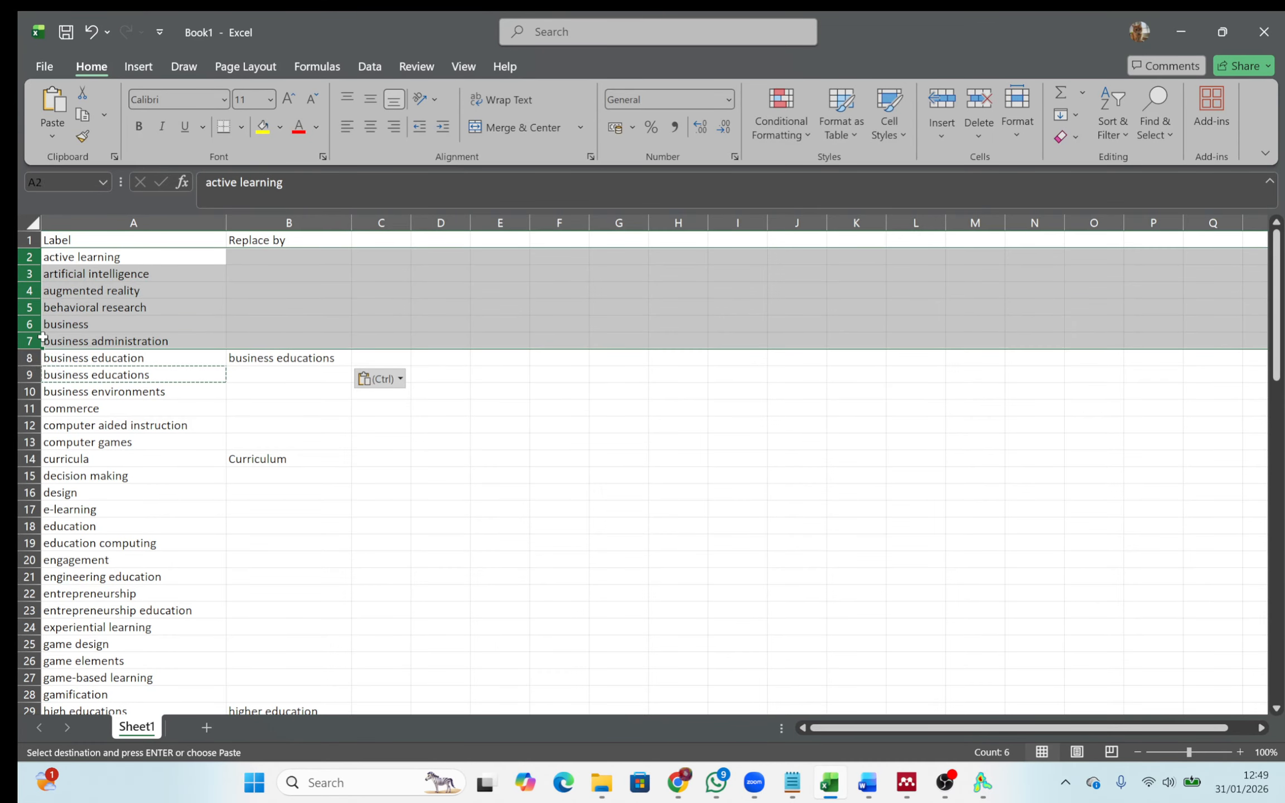
right_click(140, 317)
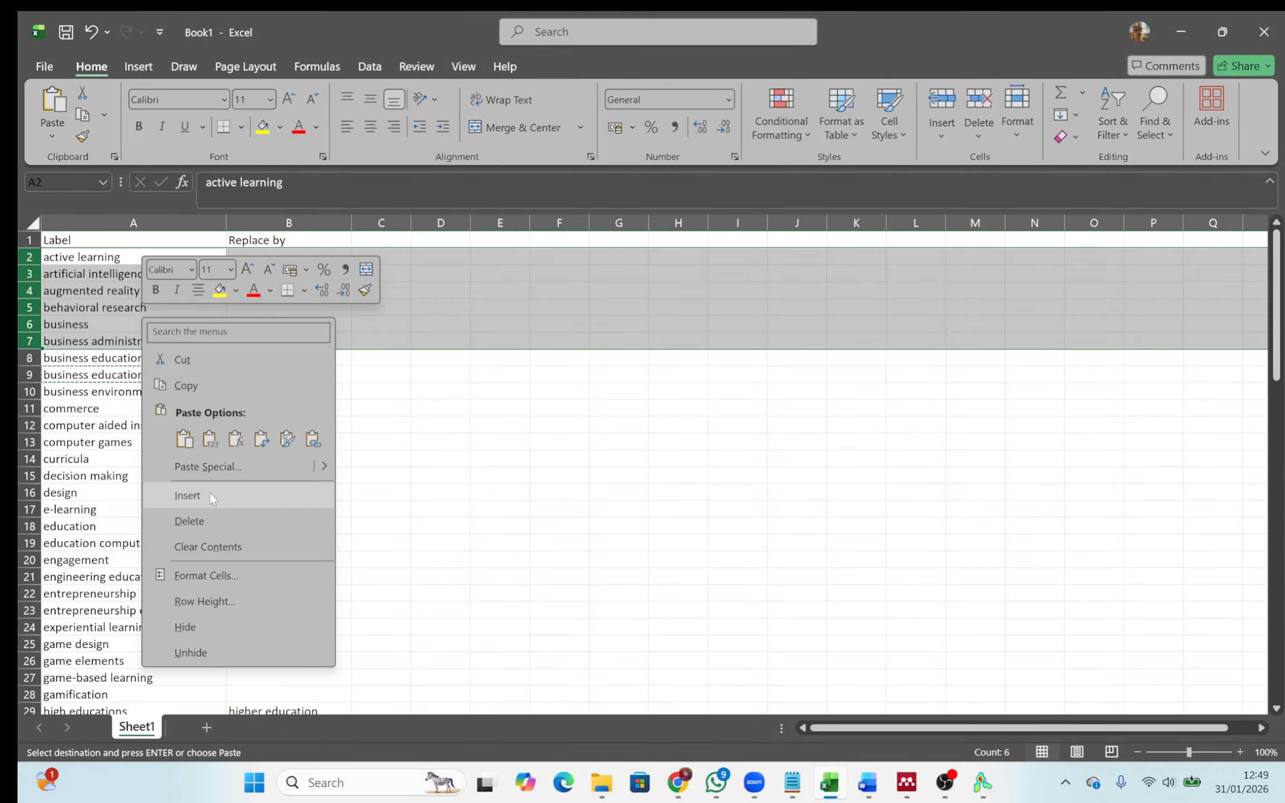
click(203, 526)
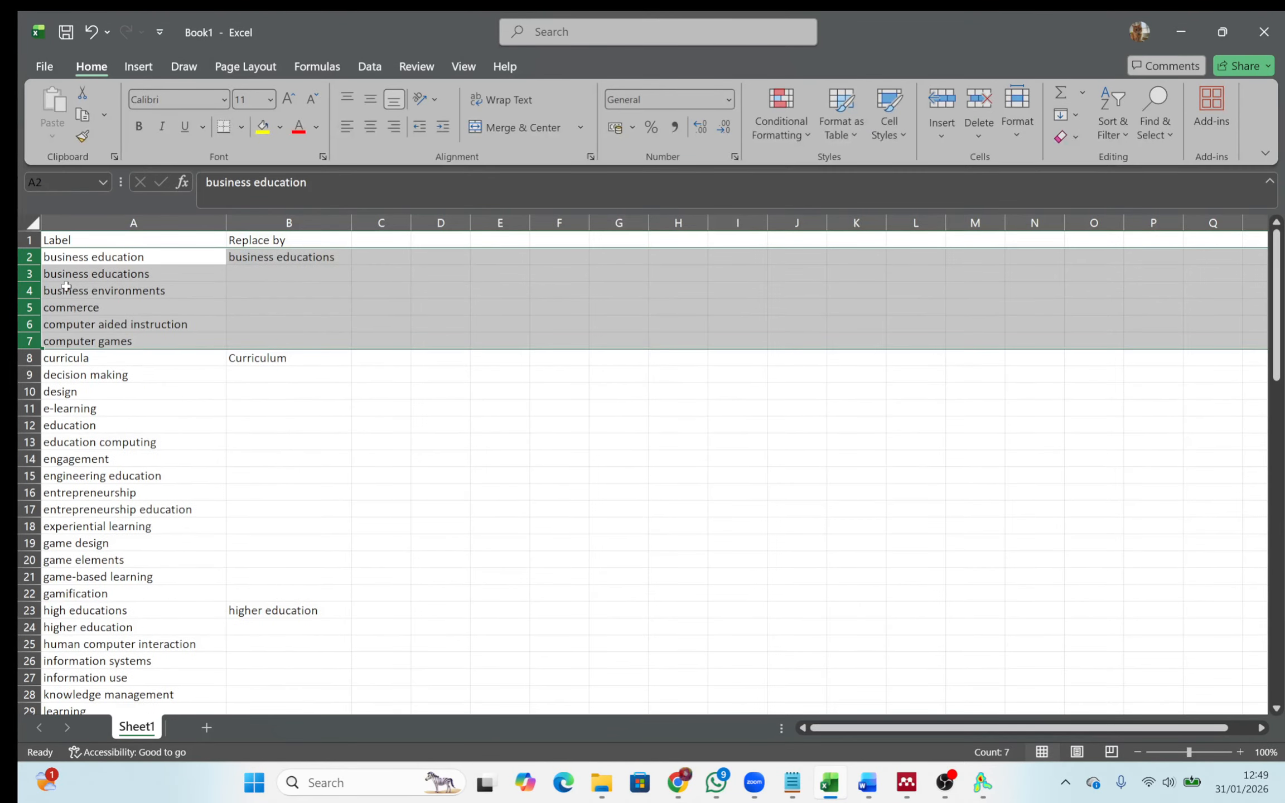
- Delete rows 3 to 7, from business educations through computer games, which have no replacement term
drag(30, 274, 28, 343)
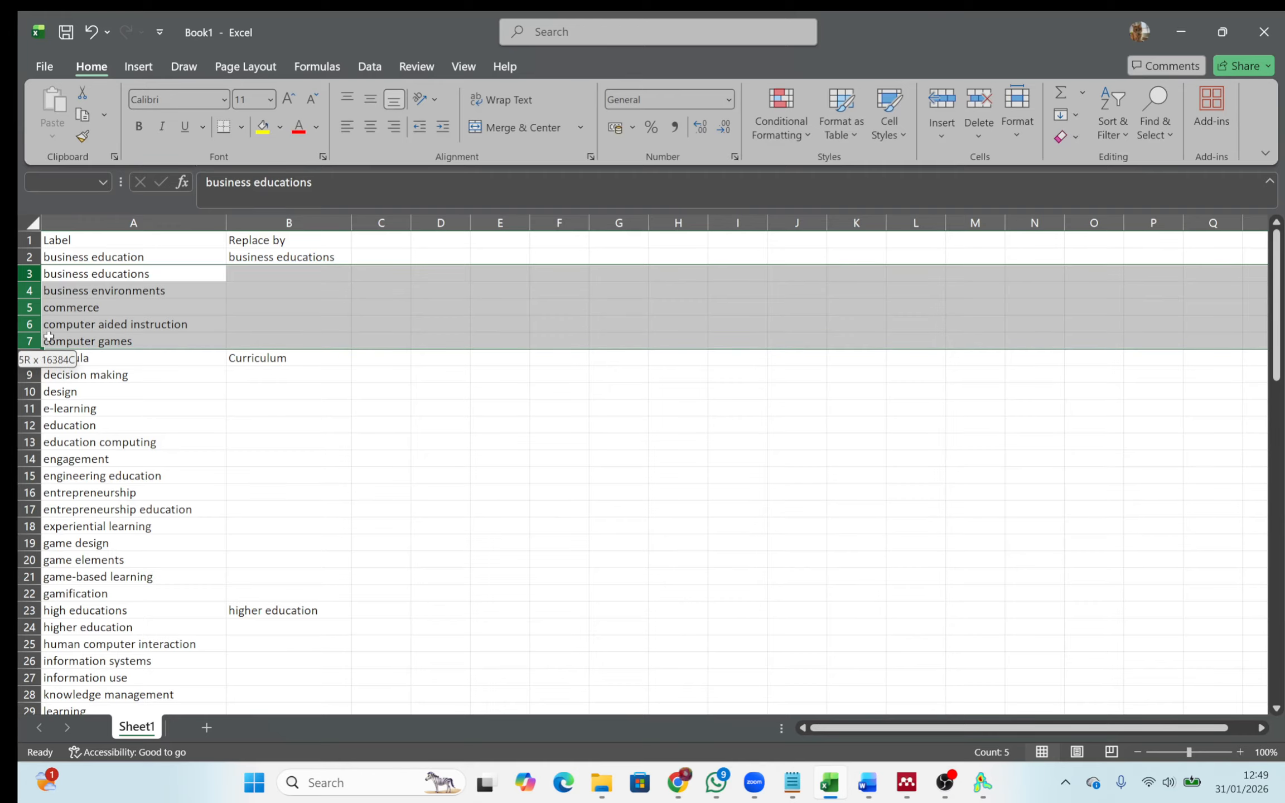
right_click(130, 309)
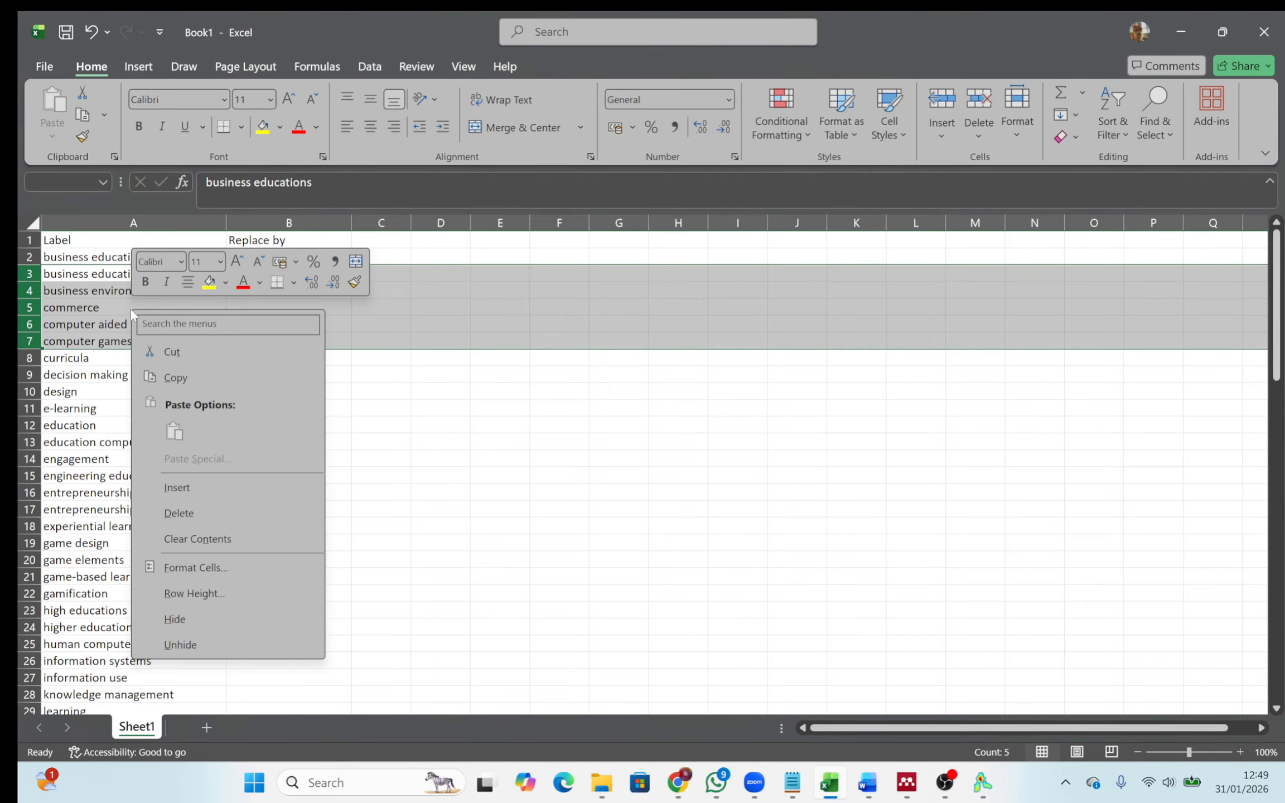
click(193, 504)
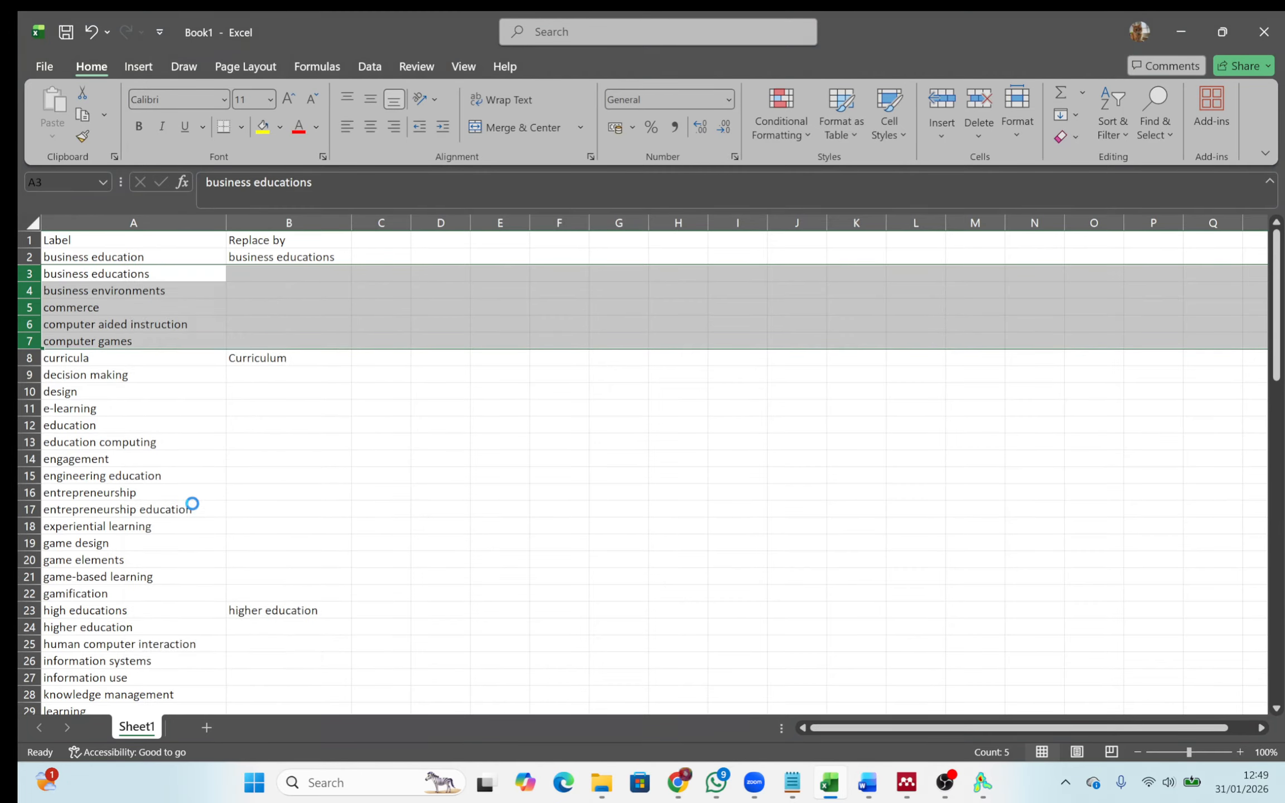
- Delete rows 4 to 17, from decision making through gamification, which have no replacement term
click(32, 291)
drag(32, 291, 62, 503)
right_click(135, 466)
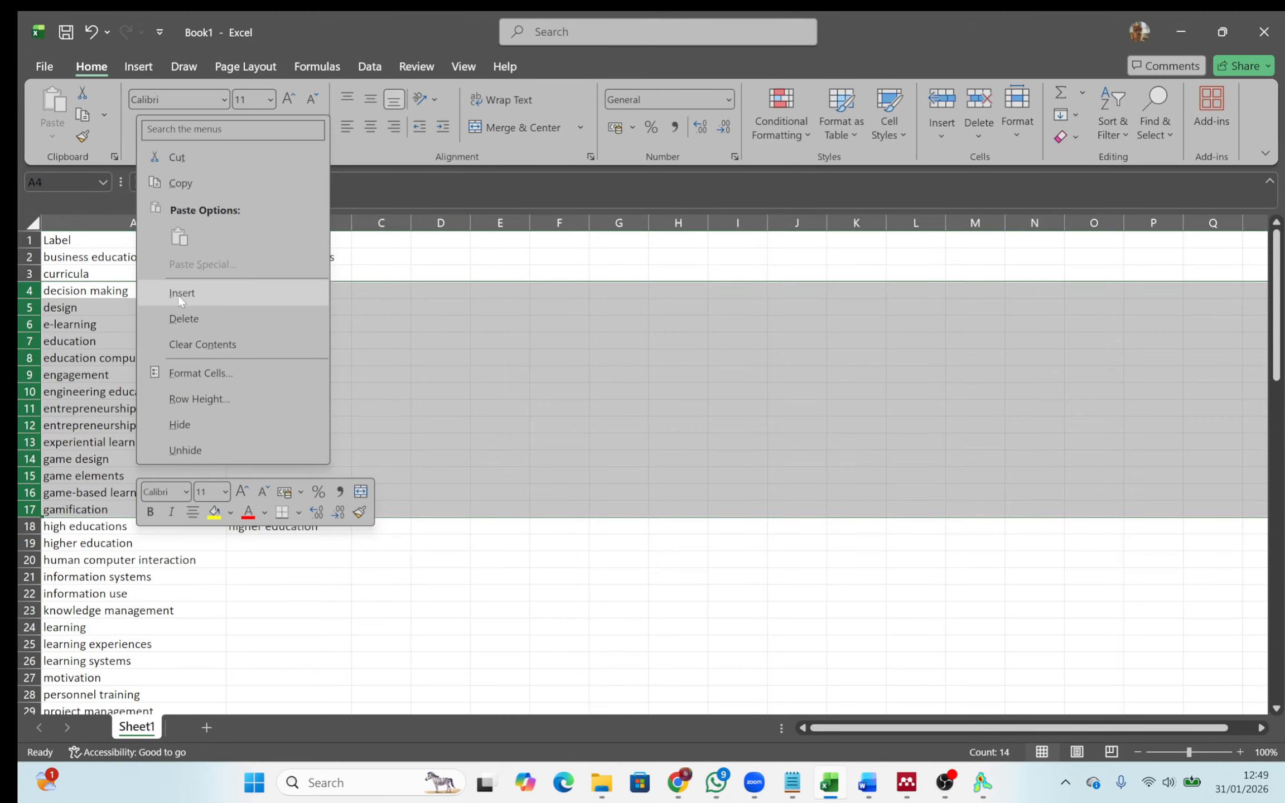
click(178, 318)
- Delete rows 5 to 27, from higher education through virtual reality, which have no replacement term
scroll(172, 304, down, 1)
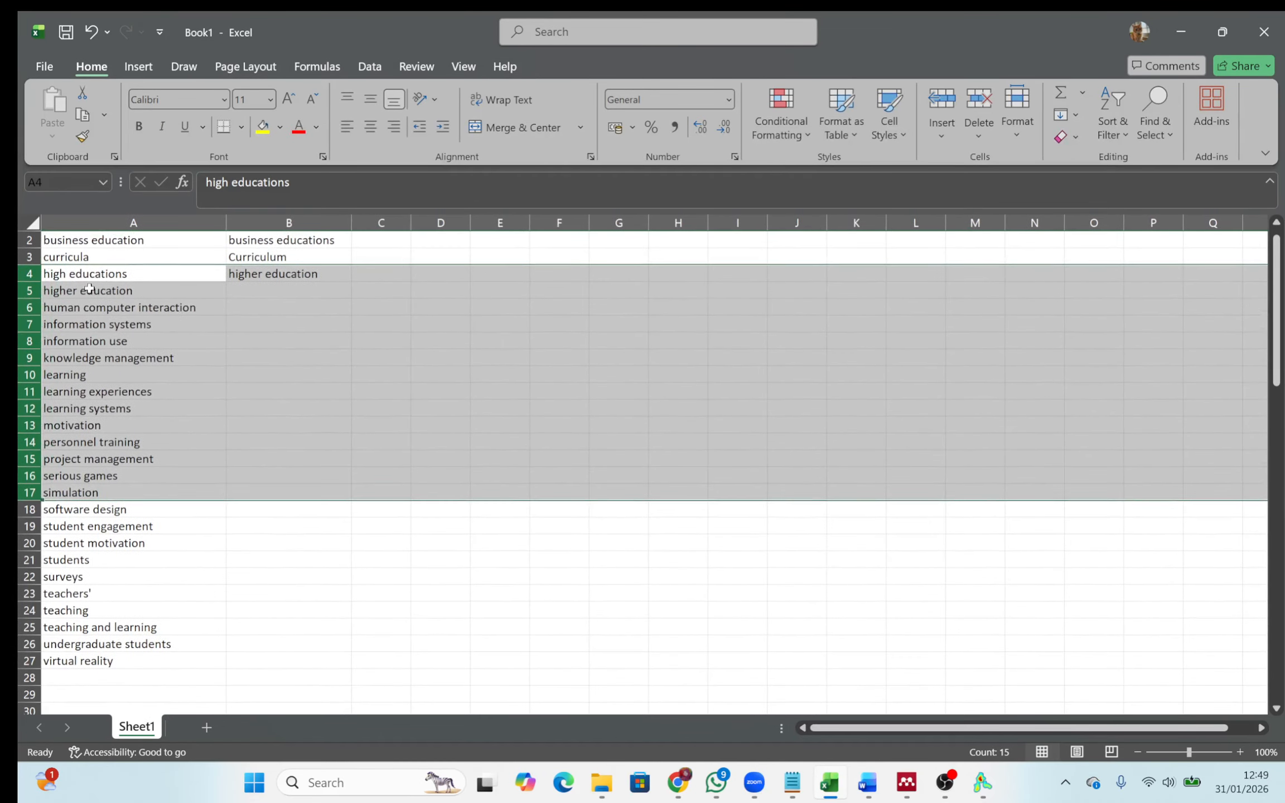
drag(32, 294, 104, 661)
right_click(153, 618)
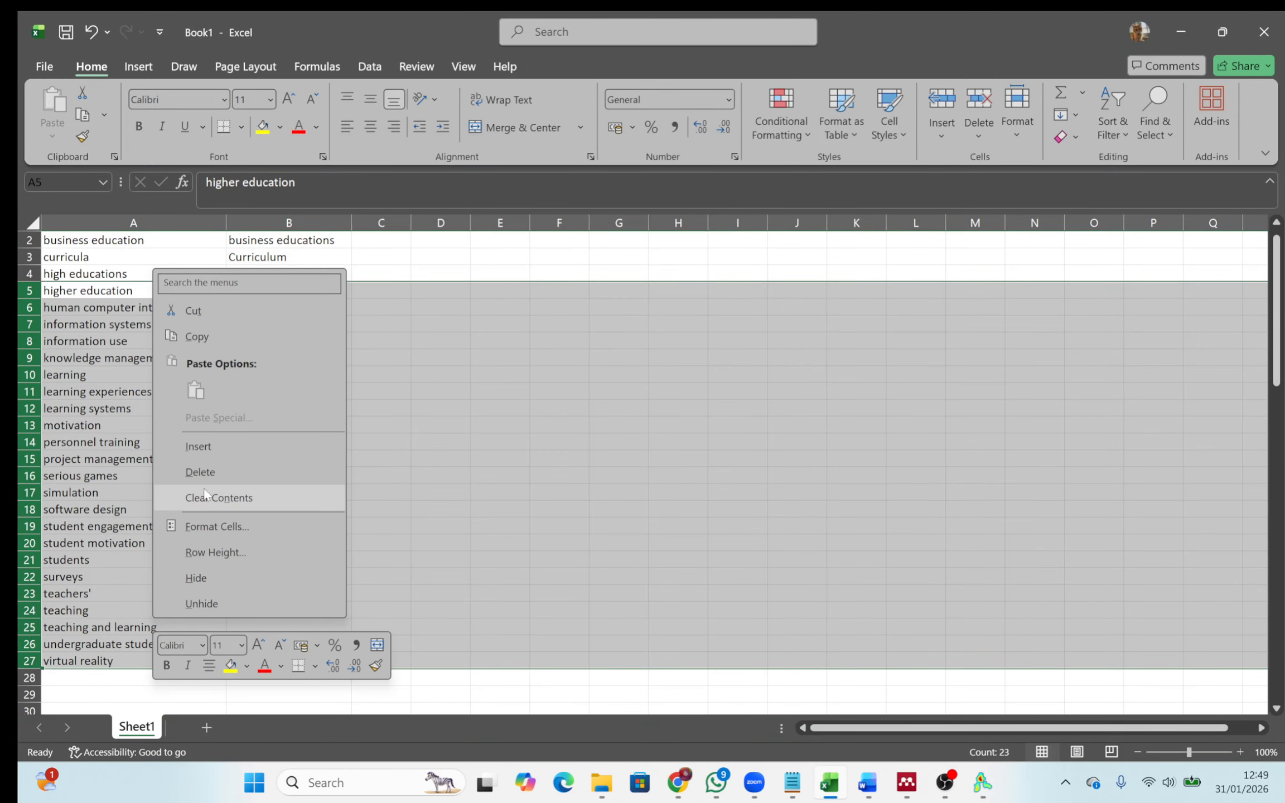
click(201, 472)
click(261, 428)
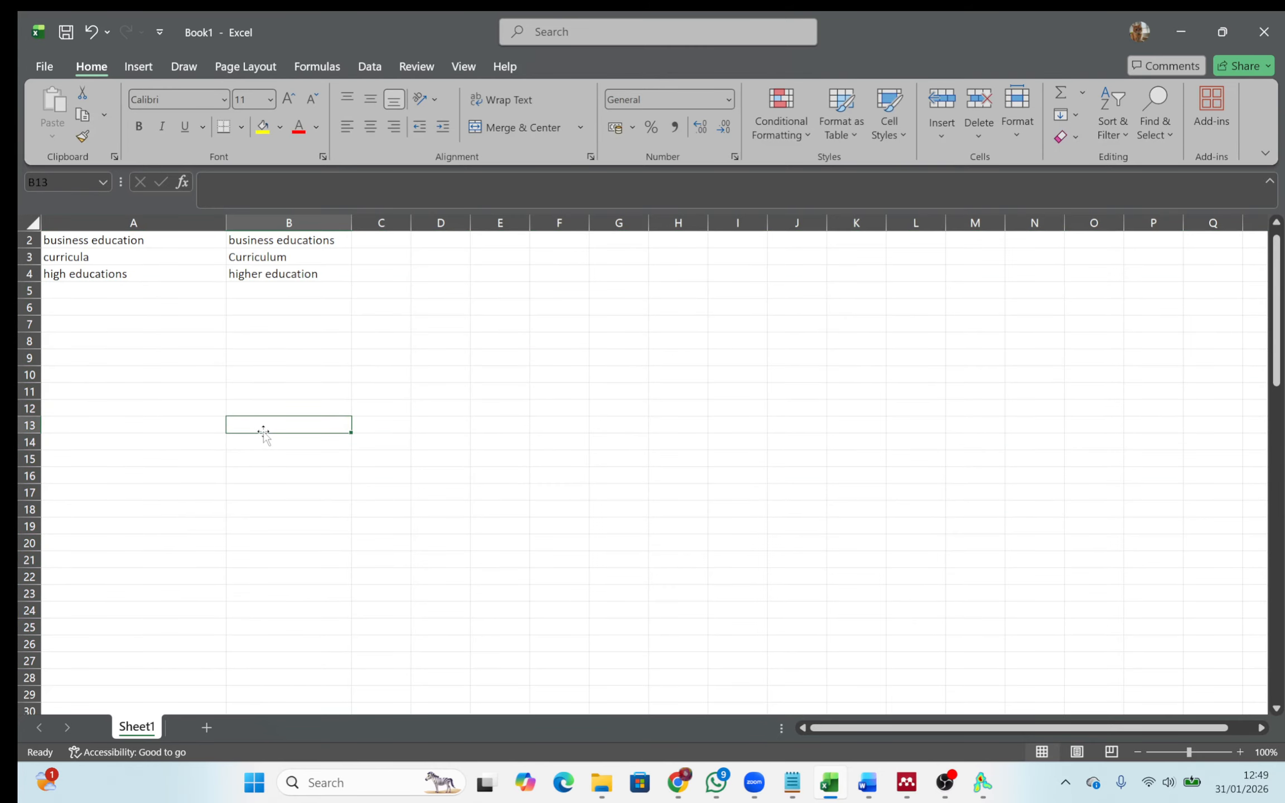
scroll(106, 251, up, 1)
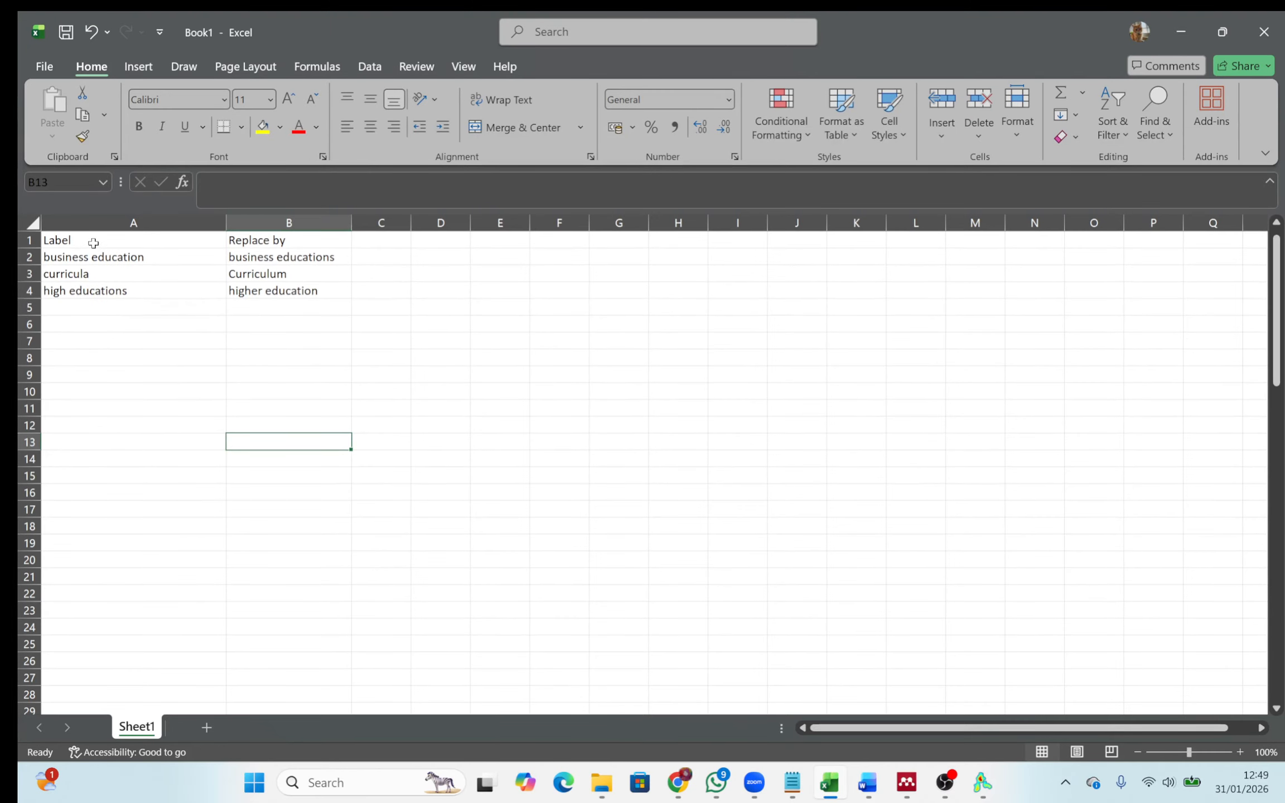
- Copy the Label and Replace by table in A1:B4, switch to Notepad, replace the thesaurus file's contents with it, and save
click(93, 243)
drag(93, 243, 282, 296)
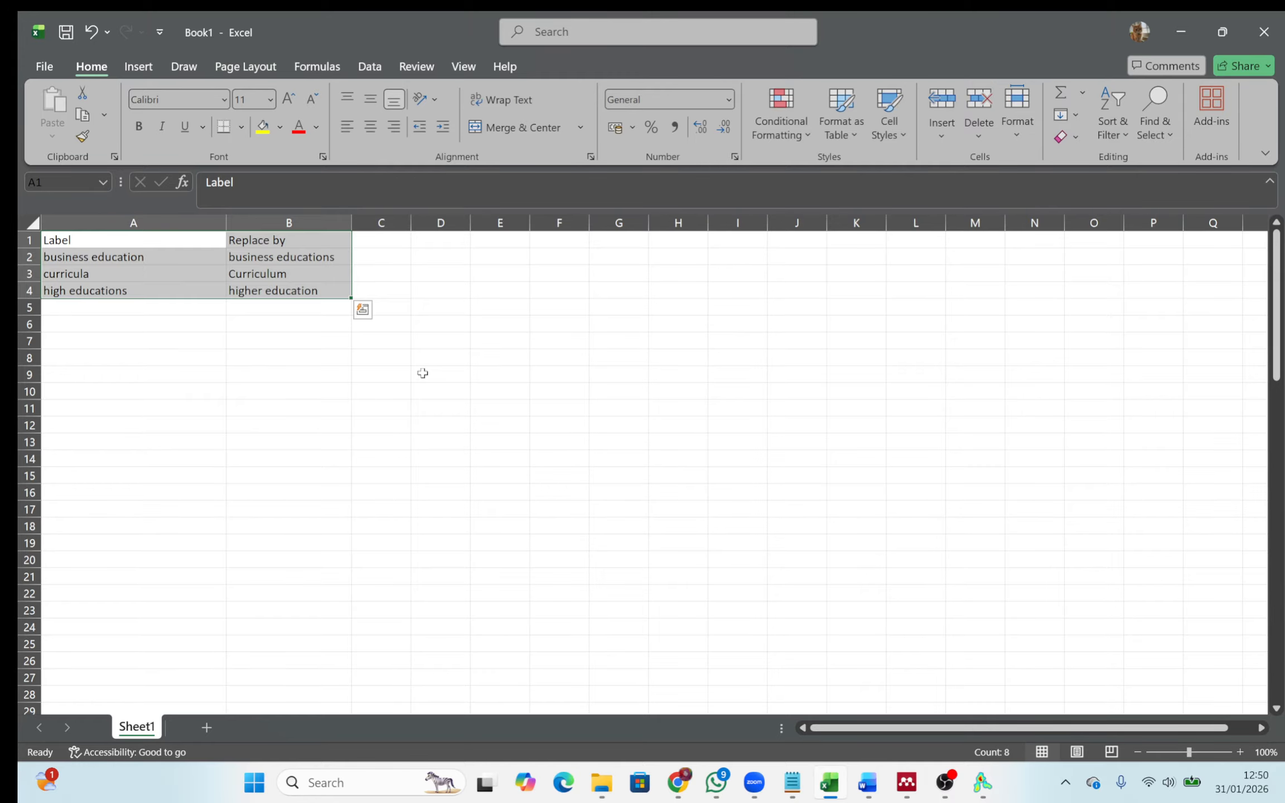
key(ctrl+c)
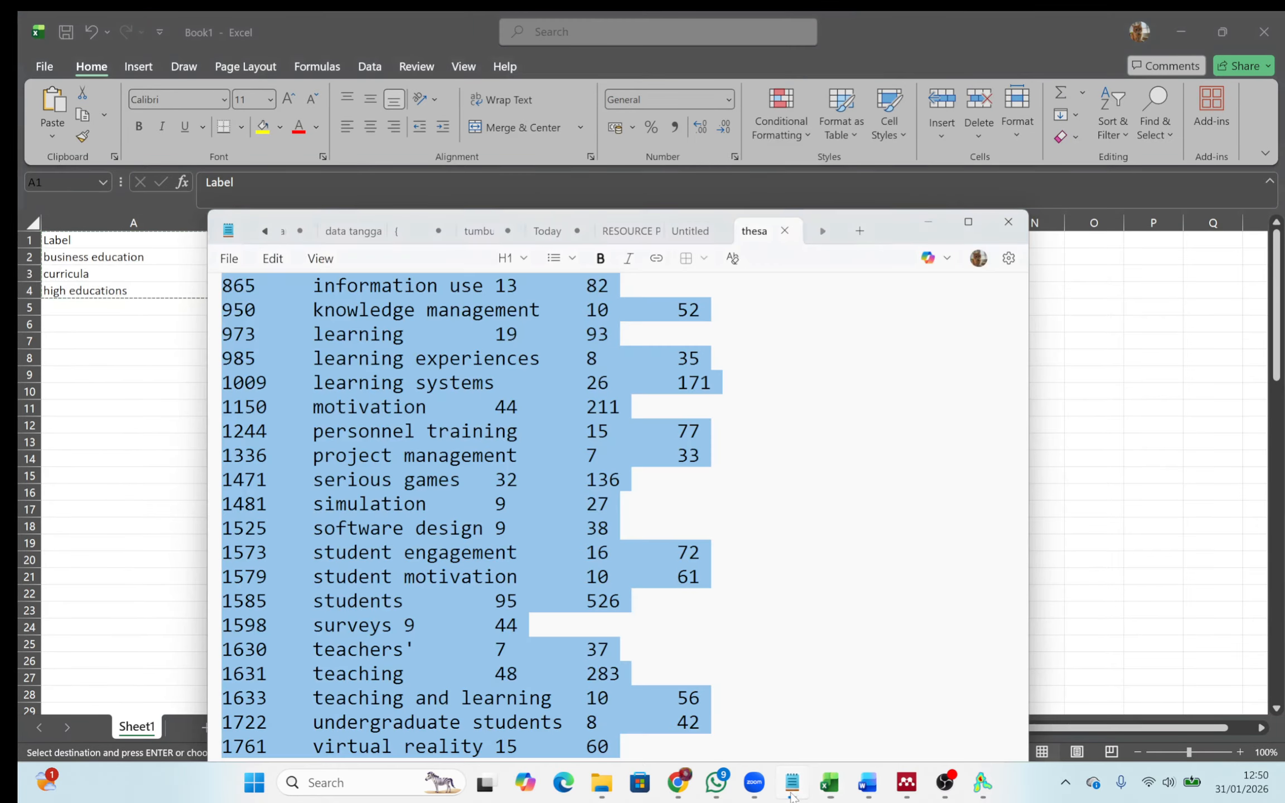
click(792, 782)
scroll(614, 519, up, 10)
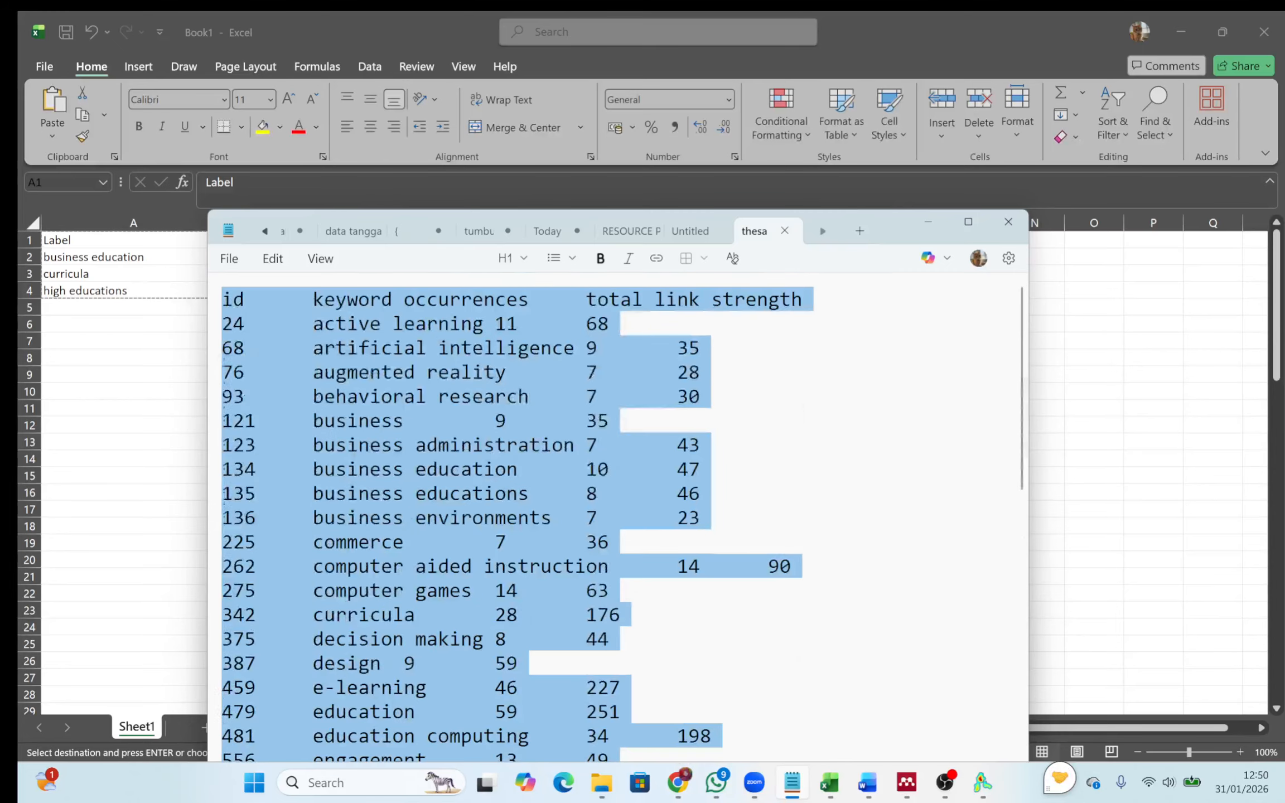
key(Delete)
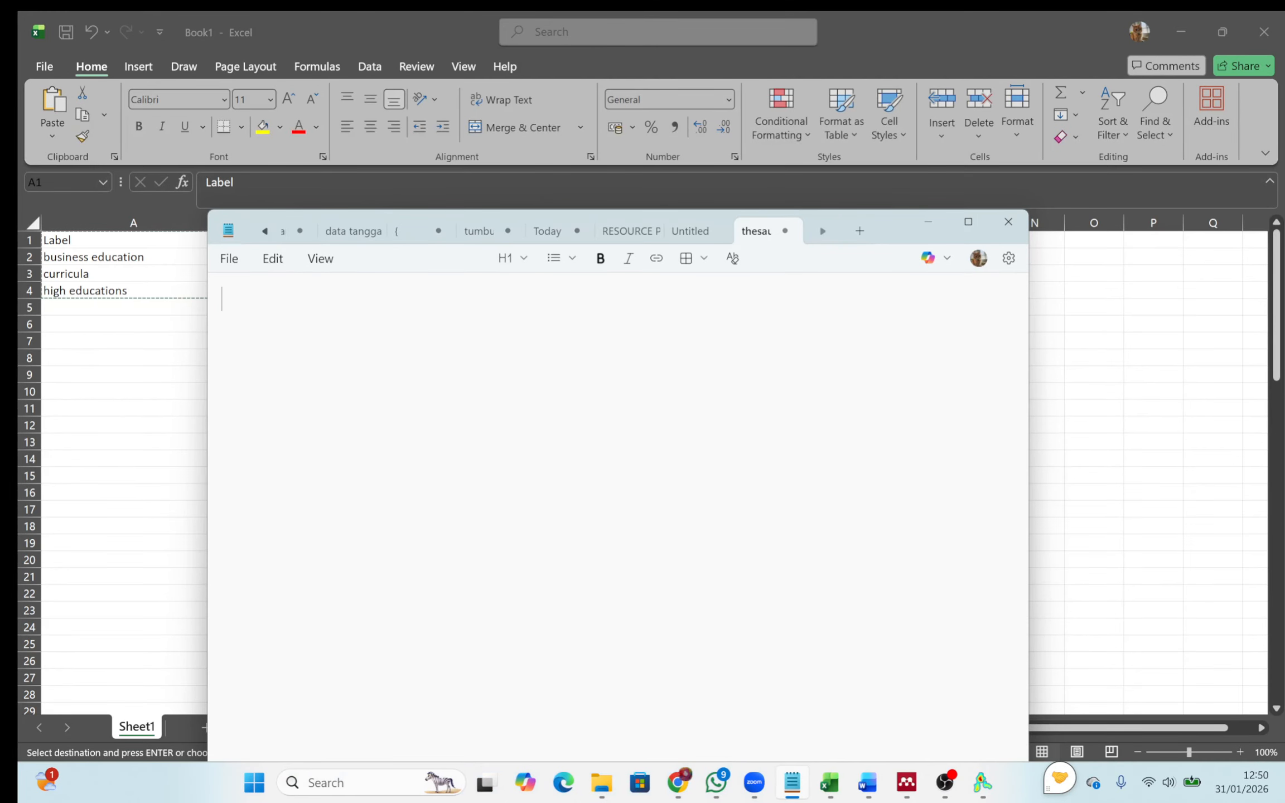
key(ctrl+v)
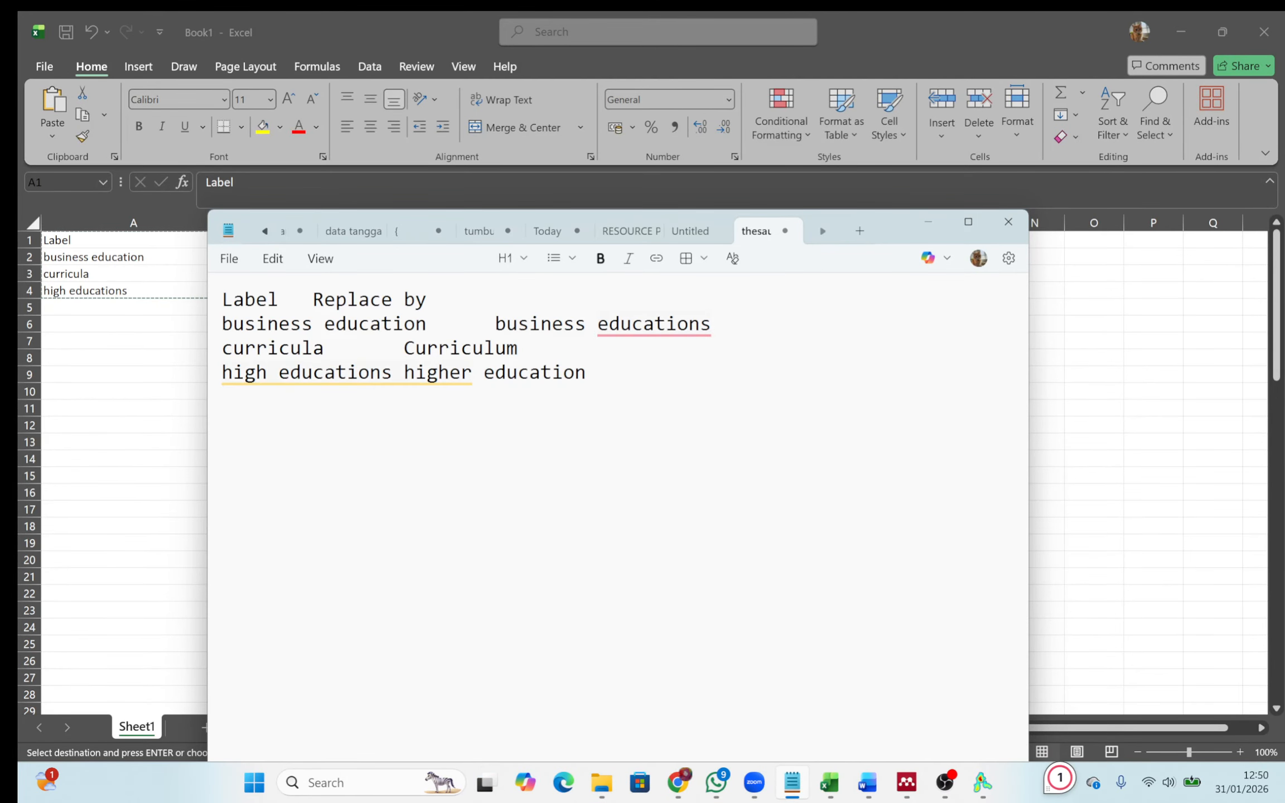
click(230, 259)
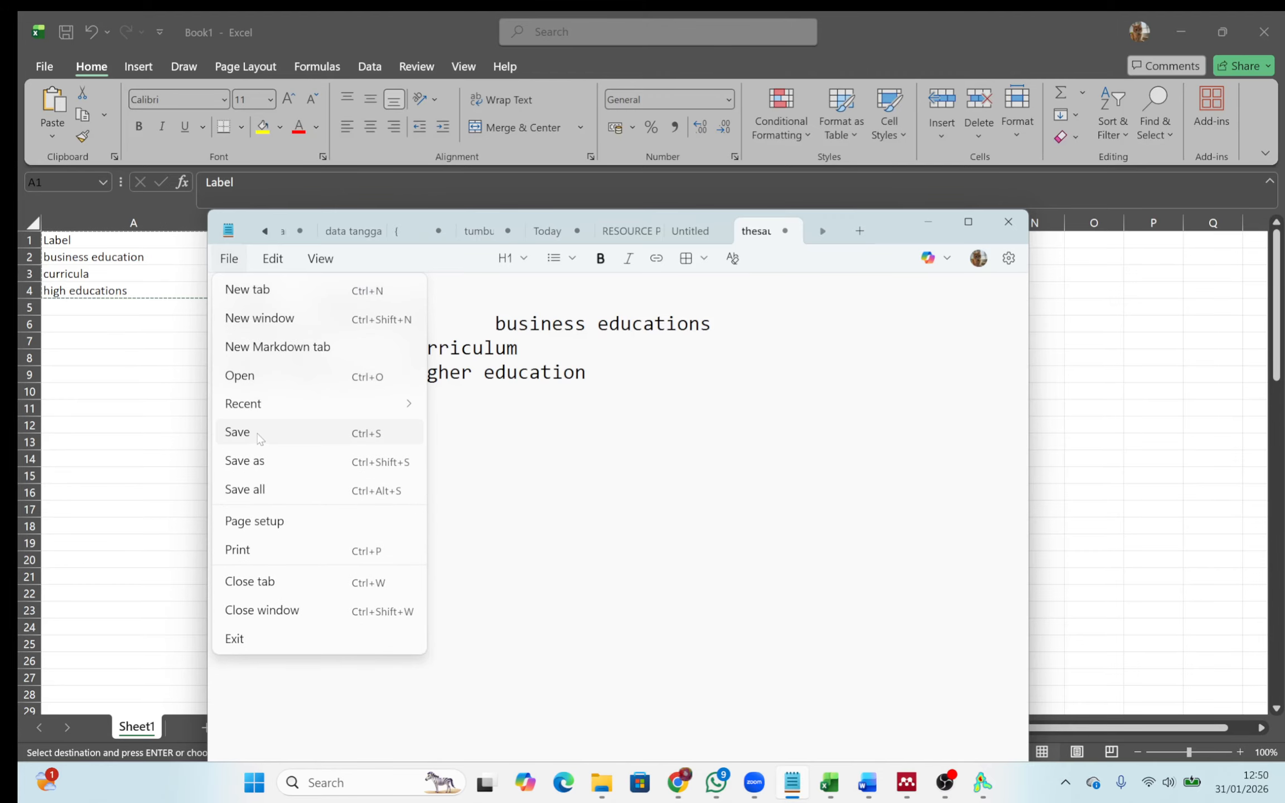
click(260, 435)
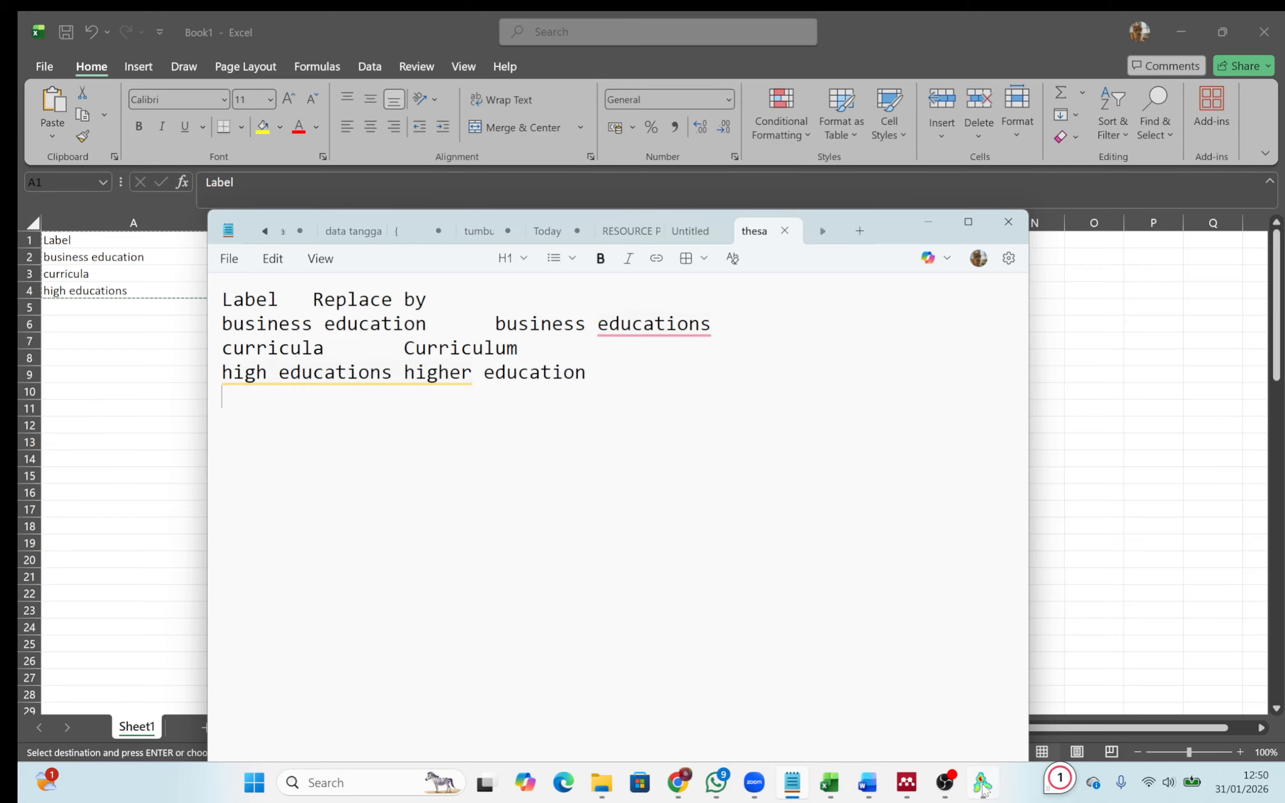
- Switch to VOSviewer, return to the type of analysis page of map creation, and load thesaurus4.txt as the thesaurus file
key(alt+Tab)
click(688, 410)
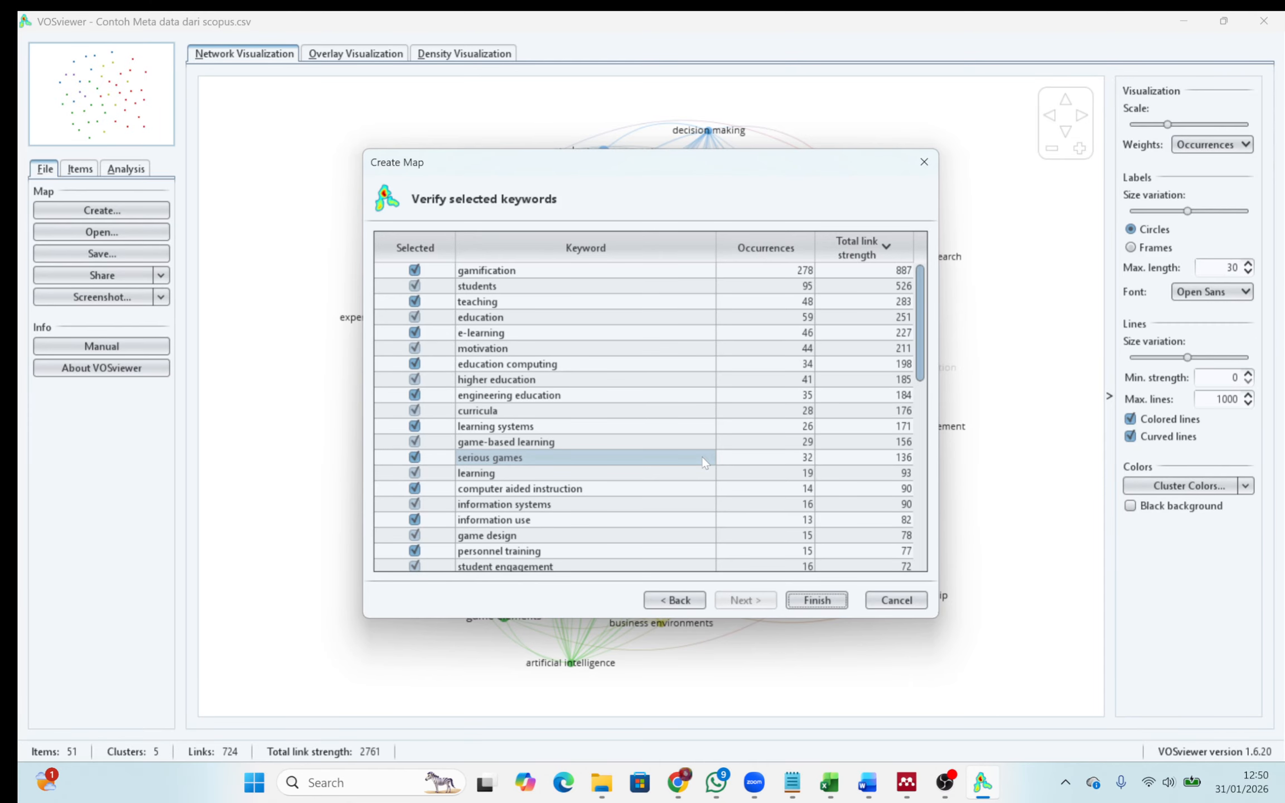
click(661, 602)
click(659, 600)
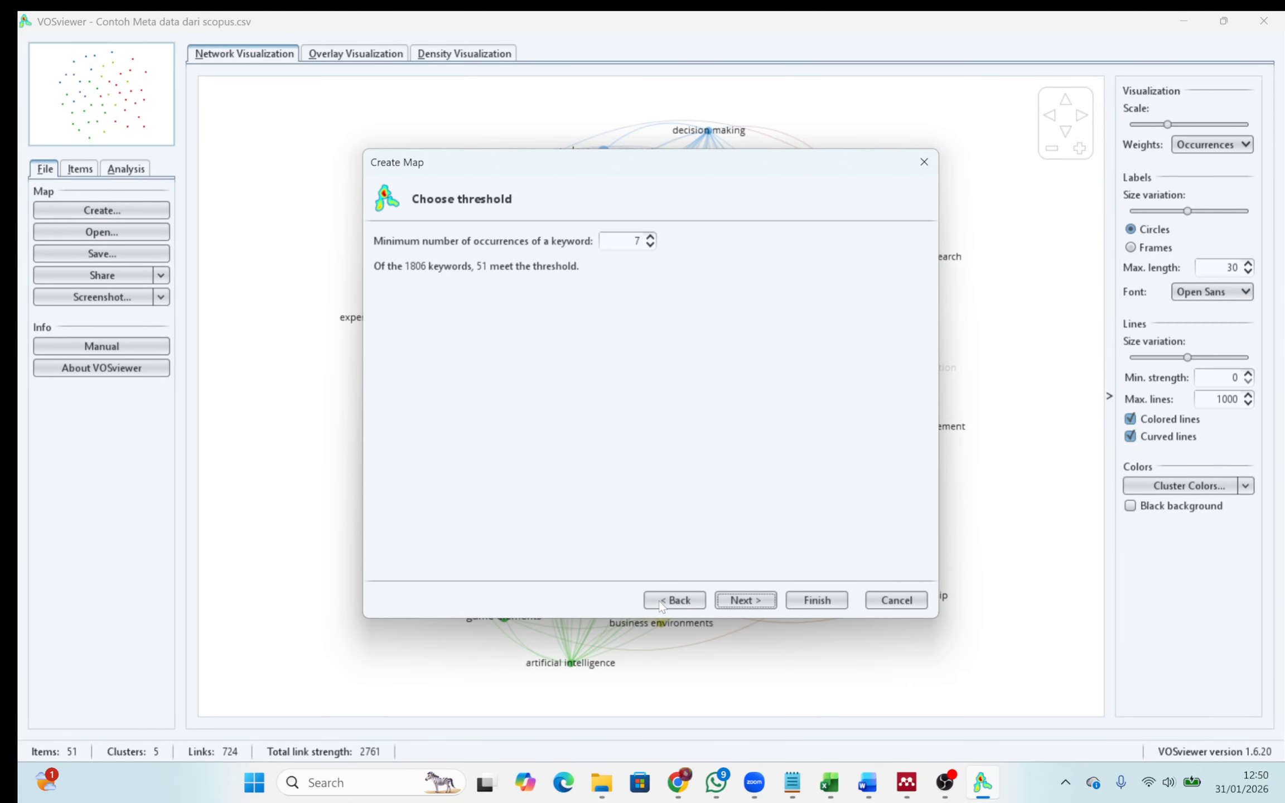
click(659, 600)
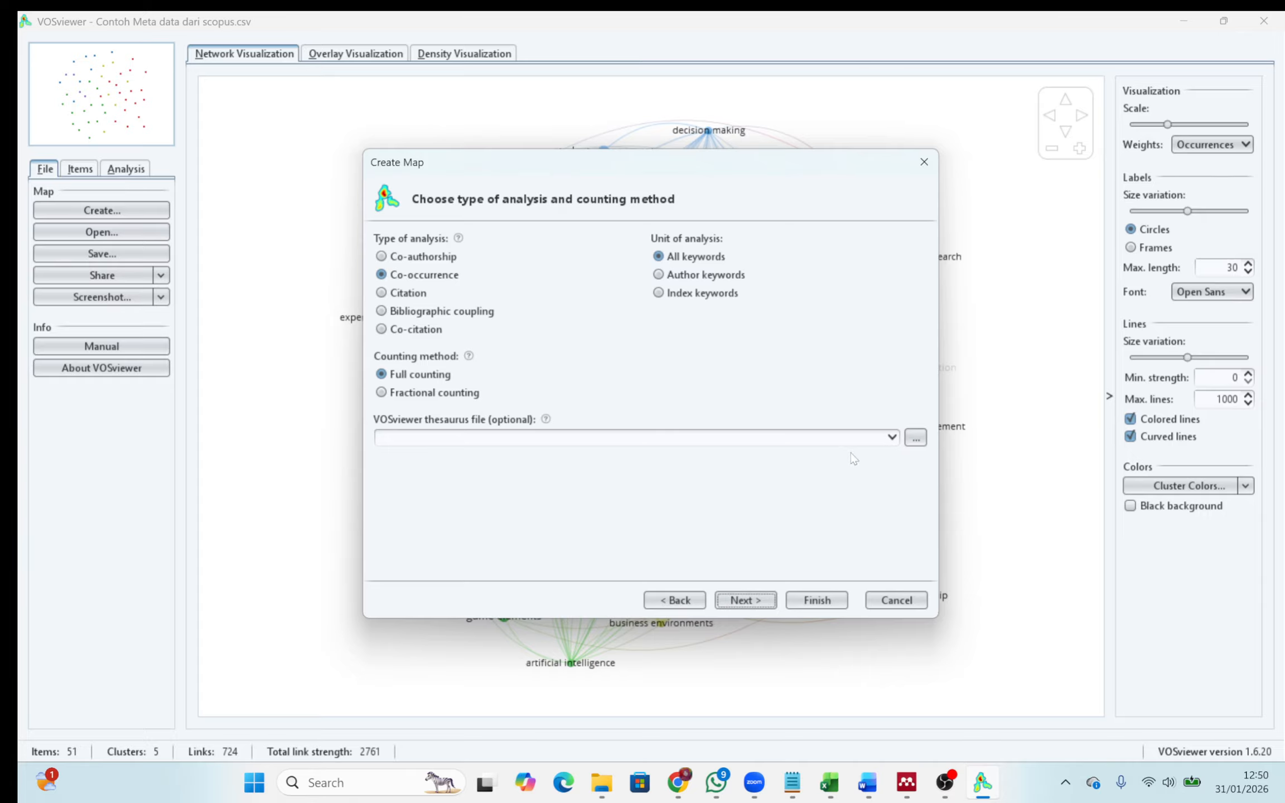
click(917, 440)
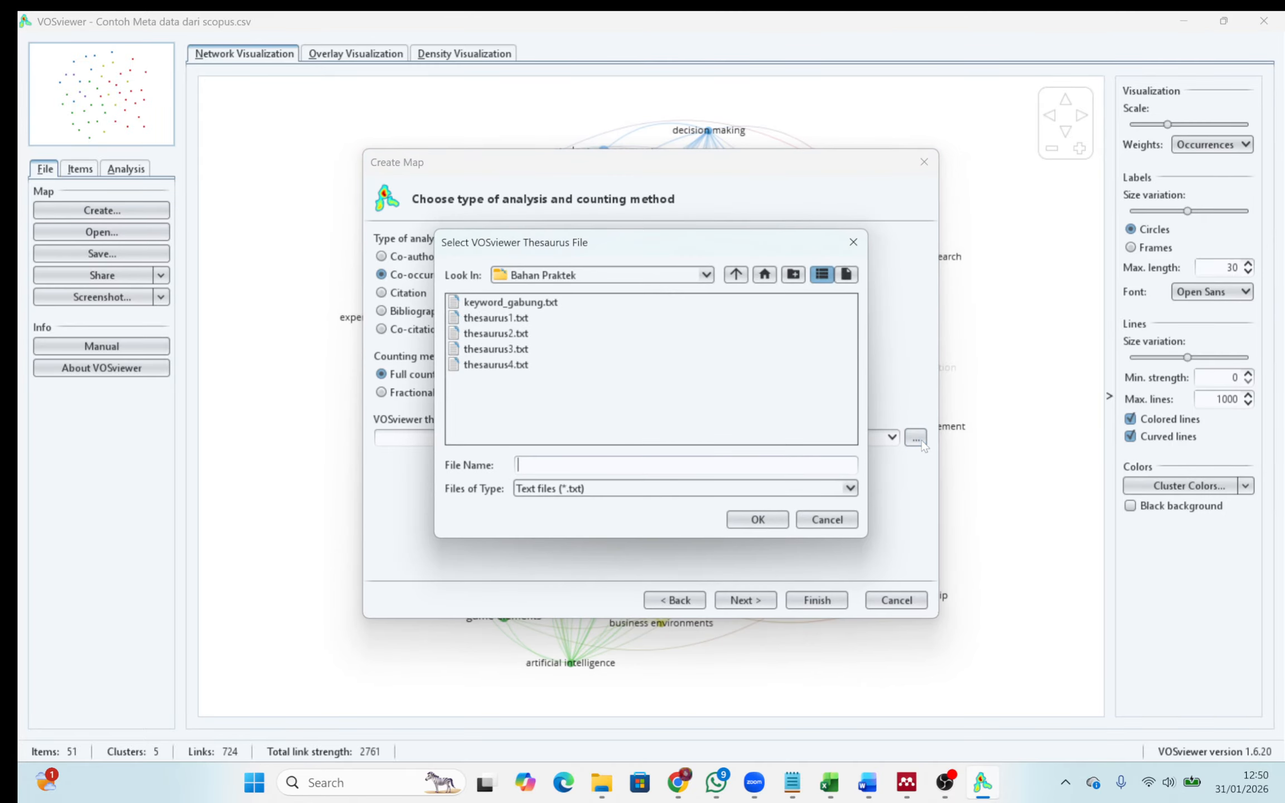
double_click(505, 365)
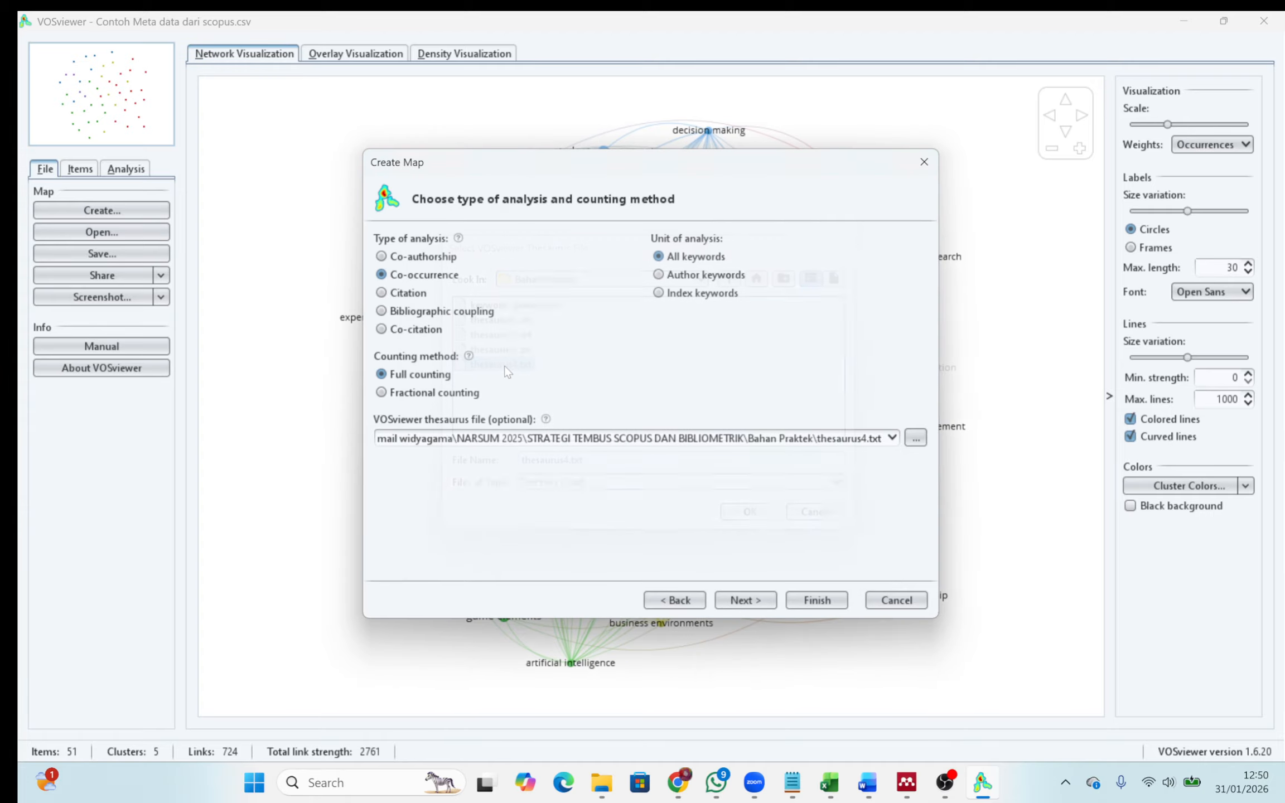
- Accept a minimum of 5 occurrences per keyword and a selection of 84 keywords, and proceed to keyword verification
click(741, 603)
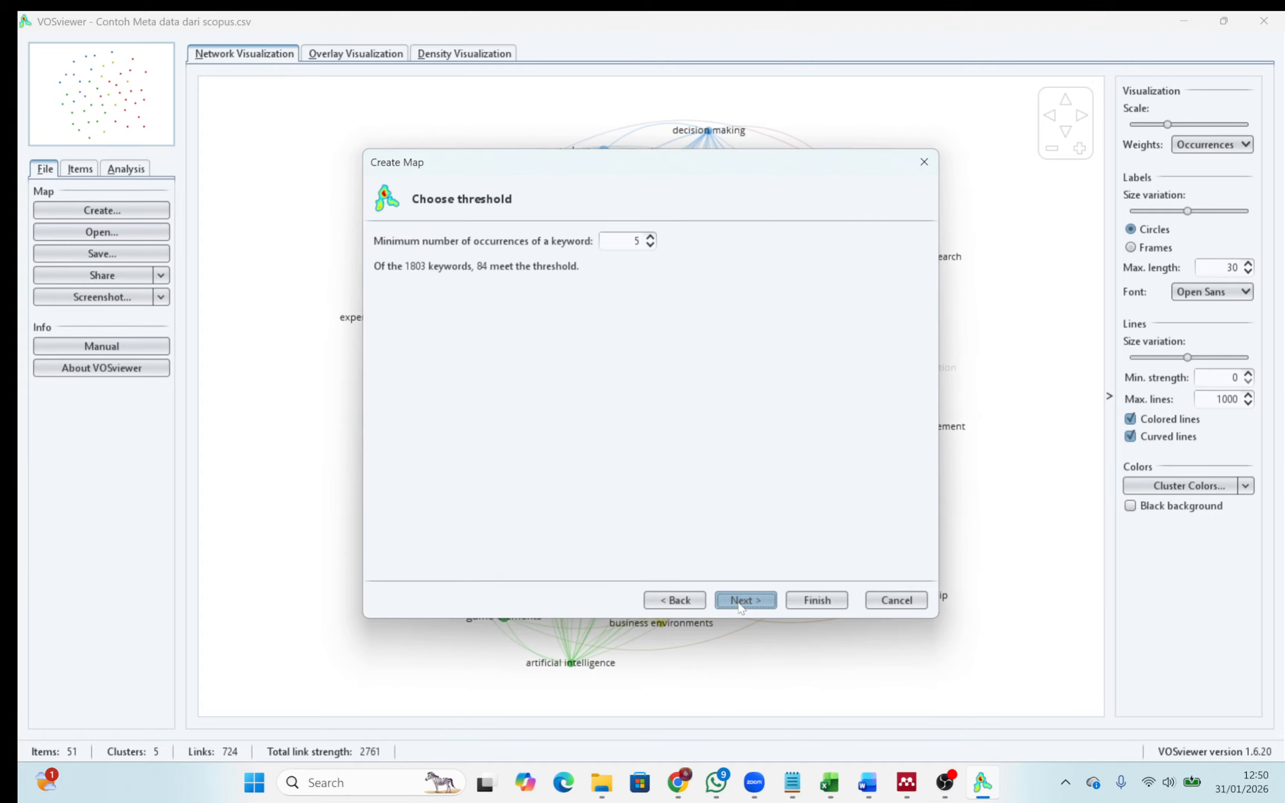
click(741, 604)
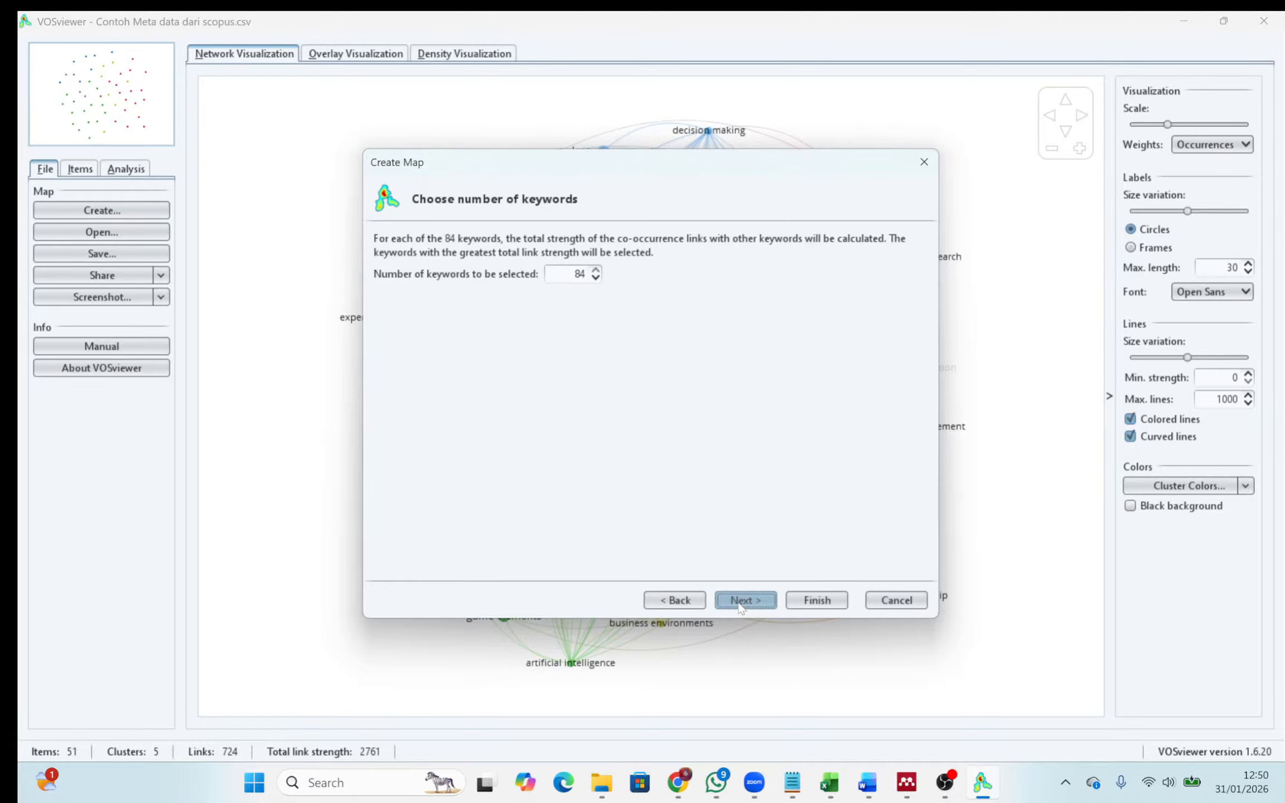
click(741, 602)
- Check the selected keywords for the terms merged by the thesaurus, and generate the co-occurrence map
click(707, 474)
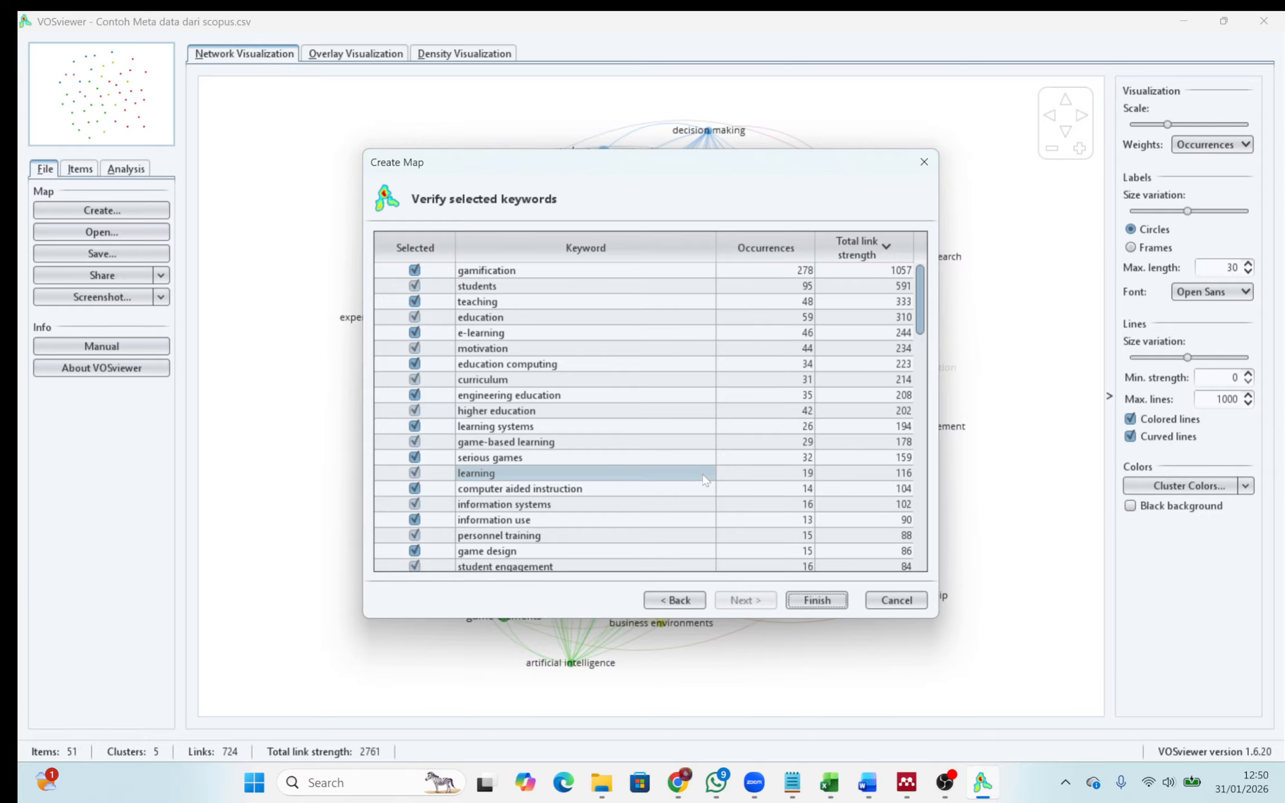
scroll(705, 479, down, 1)
scroll(706, 480, down, 3)
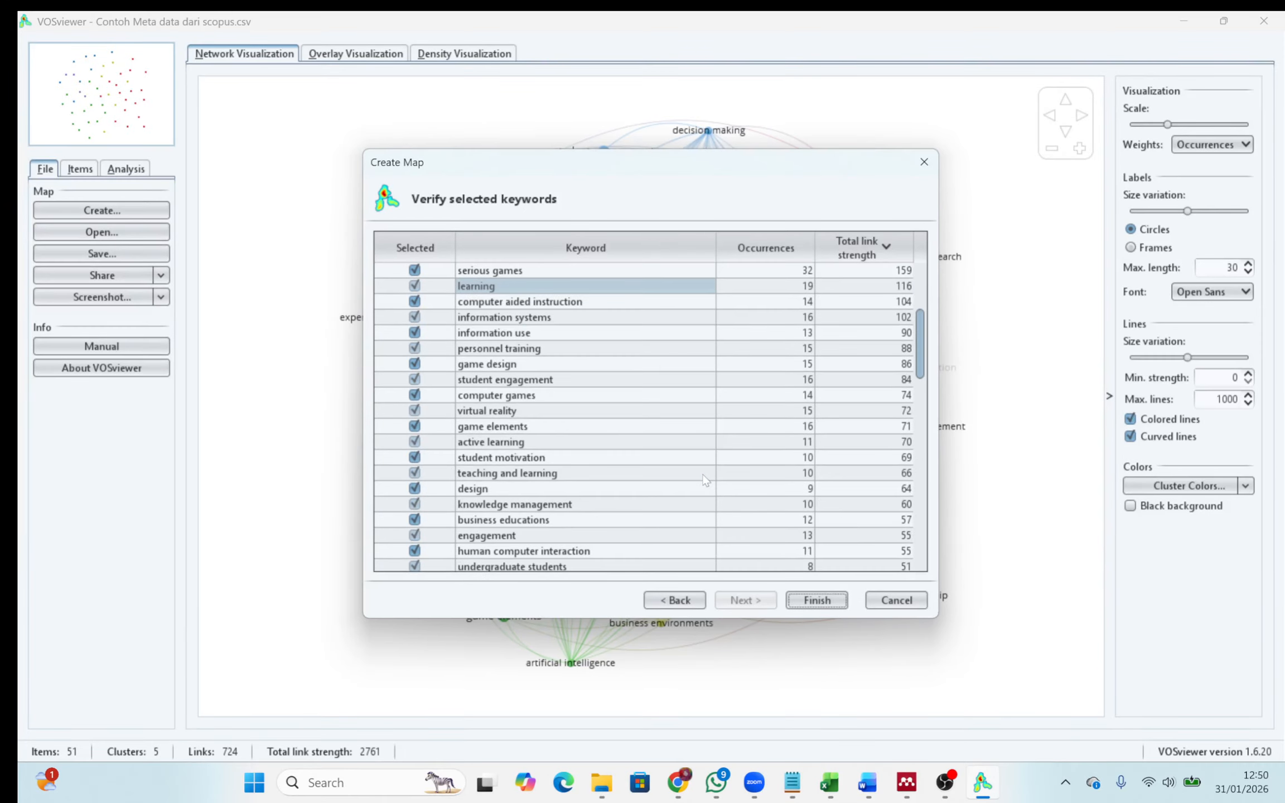
scroll(705, 480, up, 4)
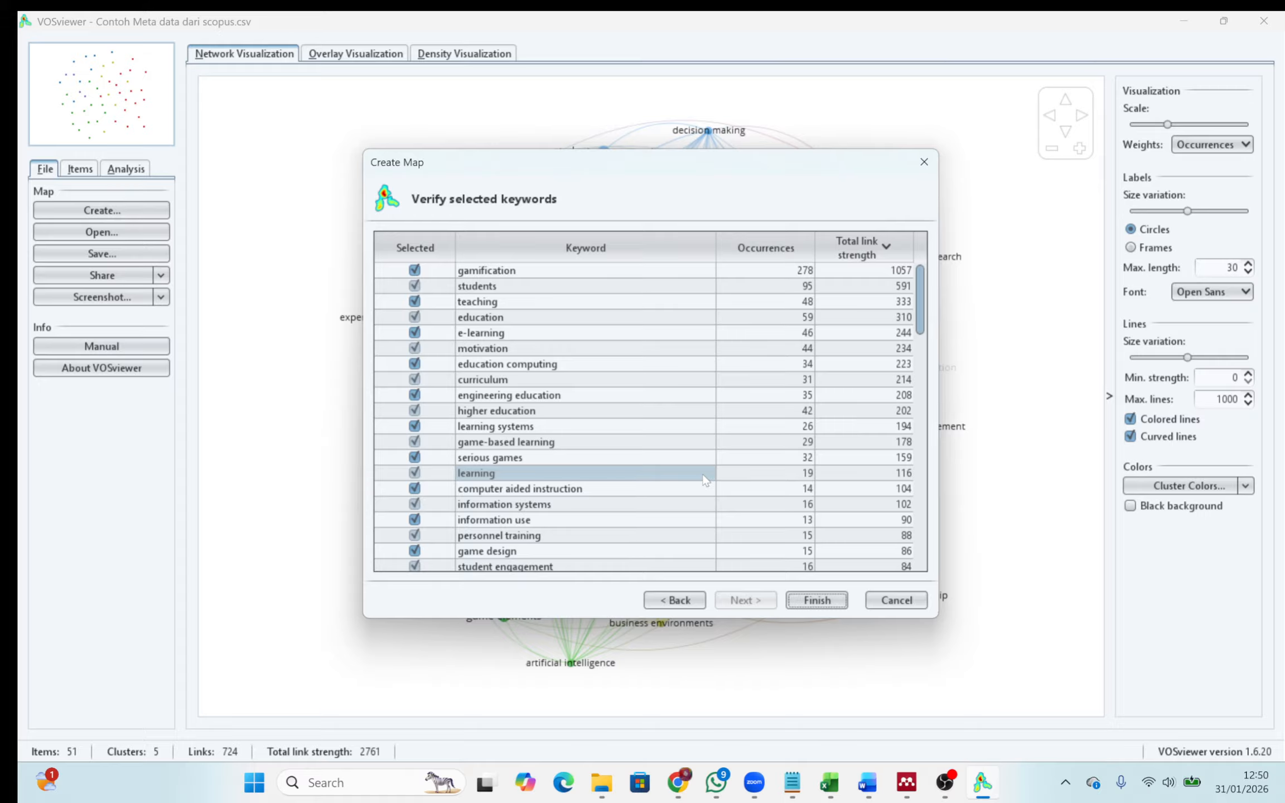
scroll(705, 480, down, 1)
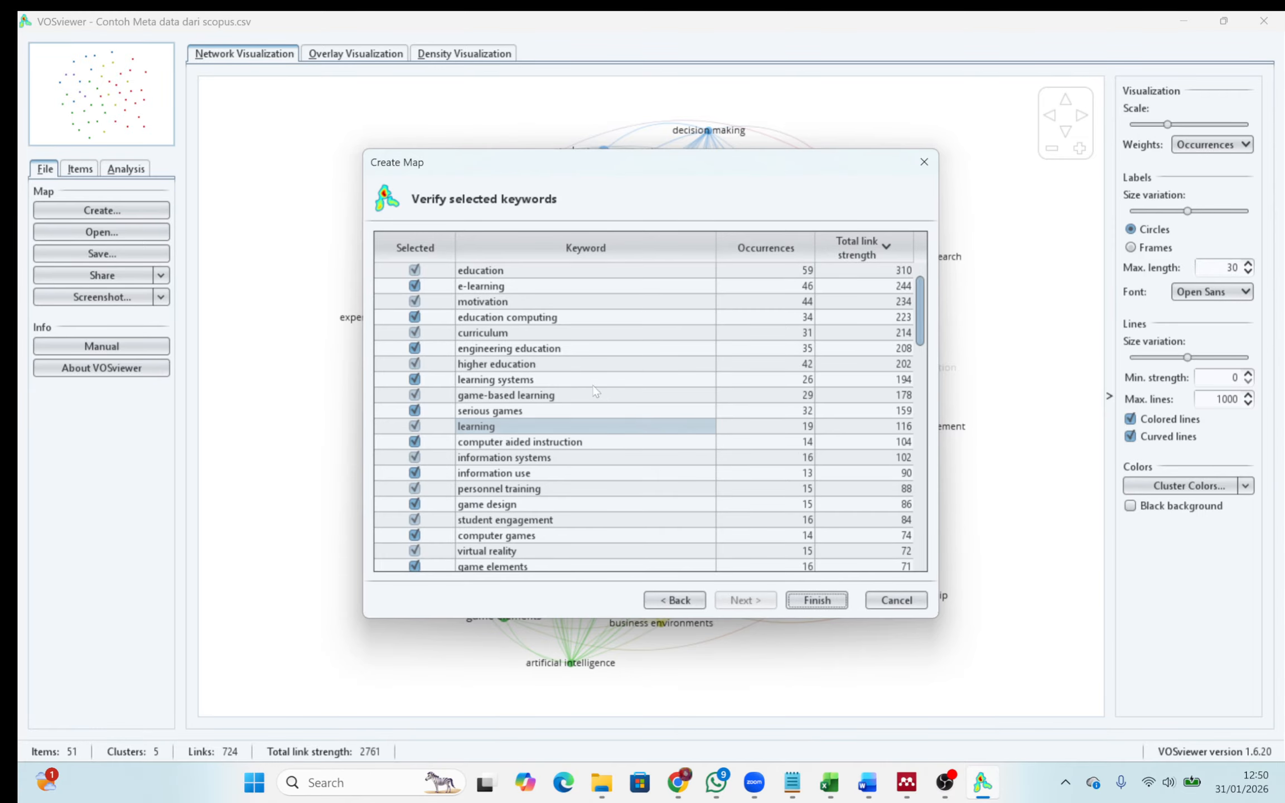
click(545, 364)
click(700, 463)
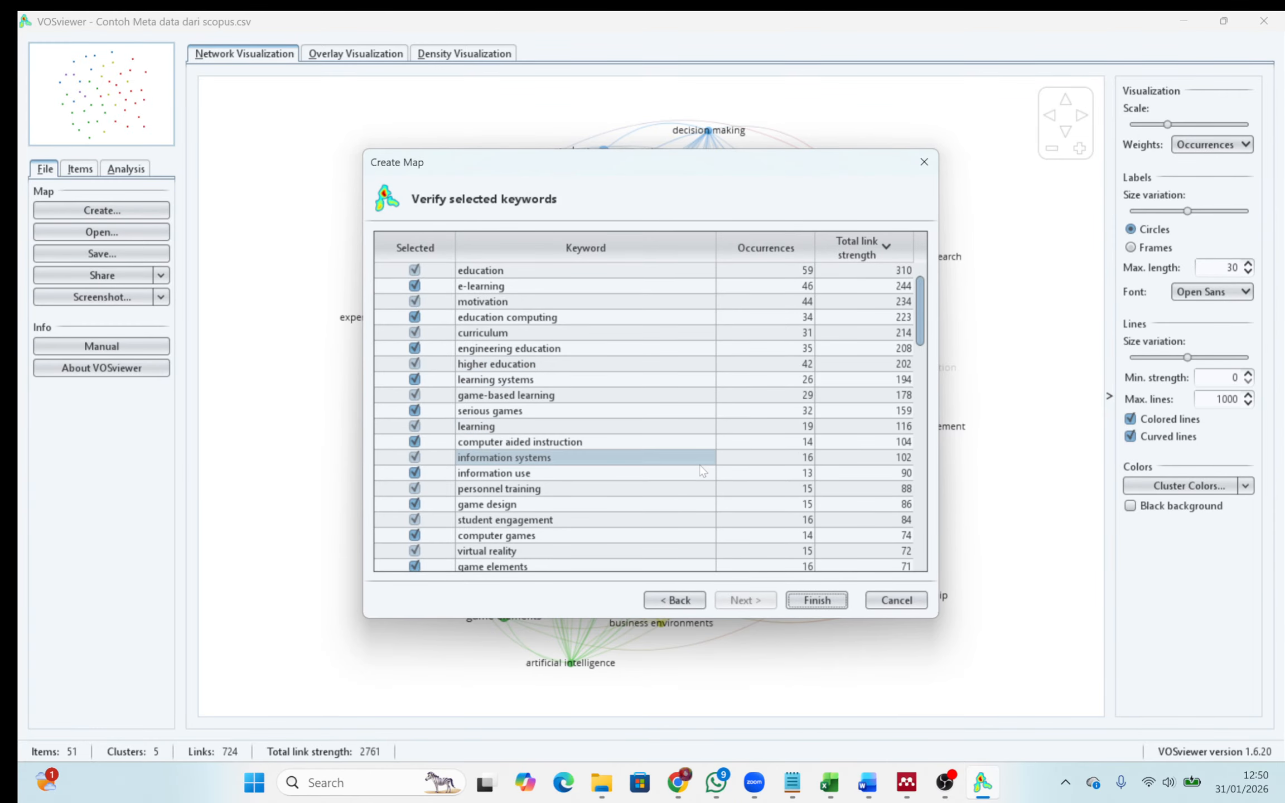
click(810, 602)
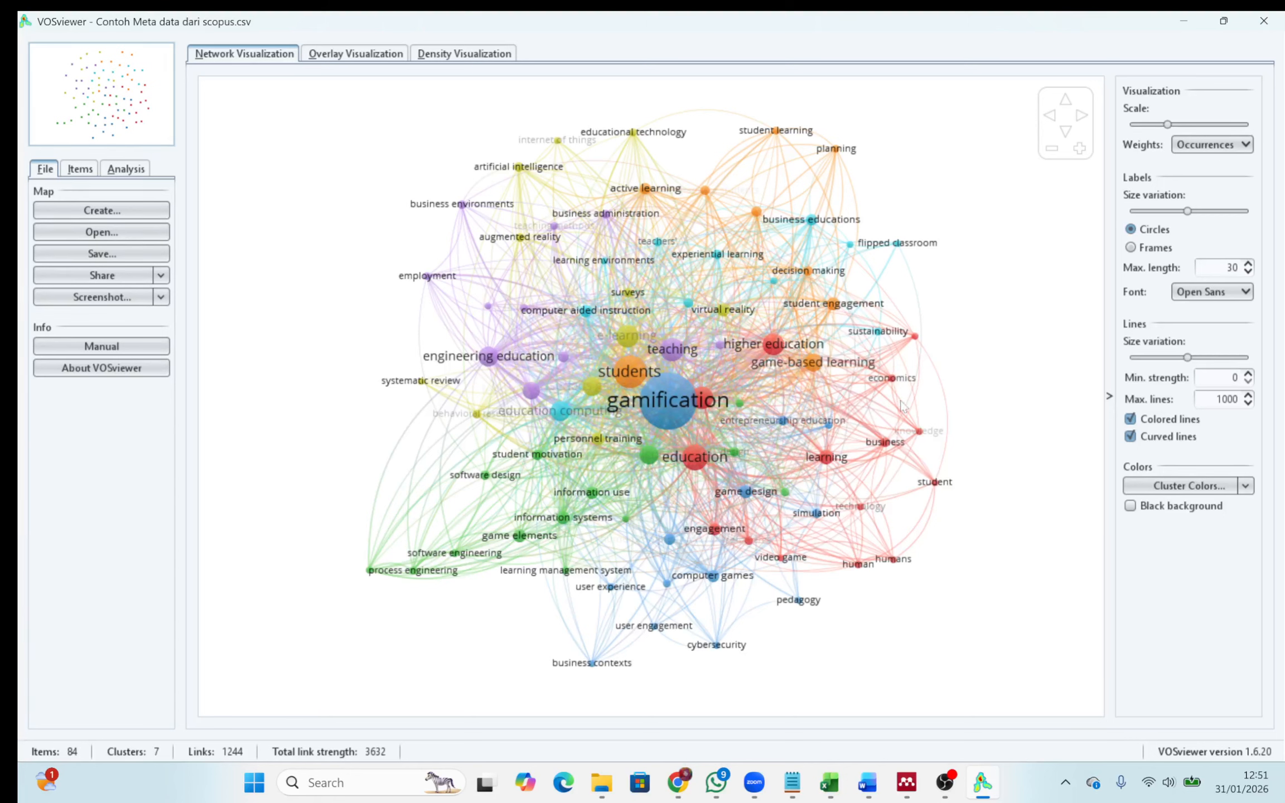
- Examine the map's items grouped by cluster, going through the keywords of clusters 1 to 3
click(78, 170)
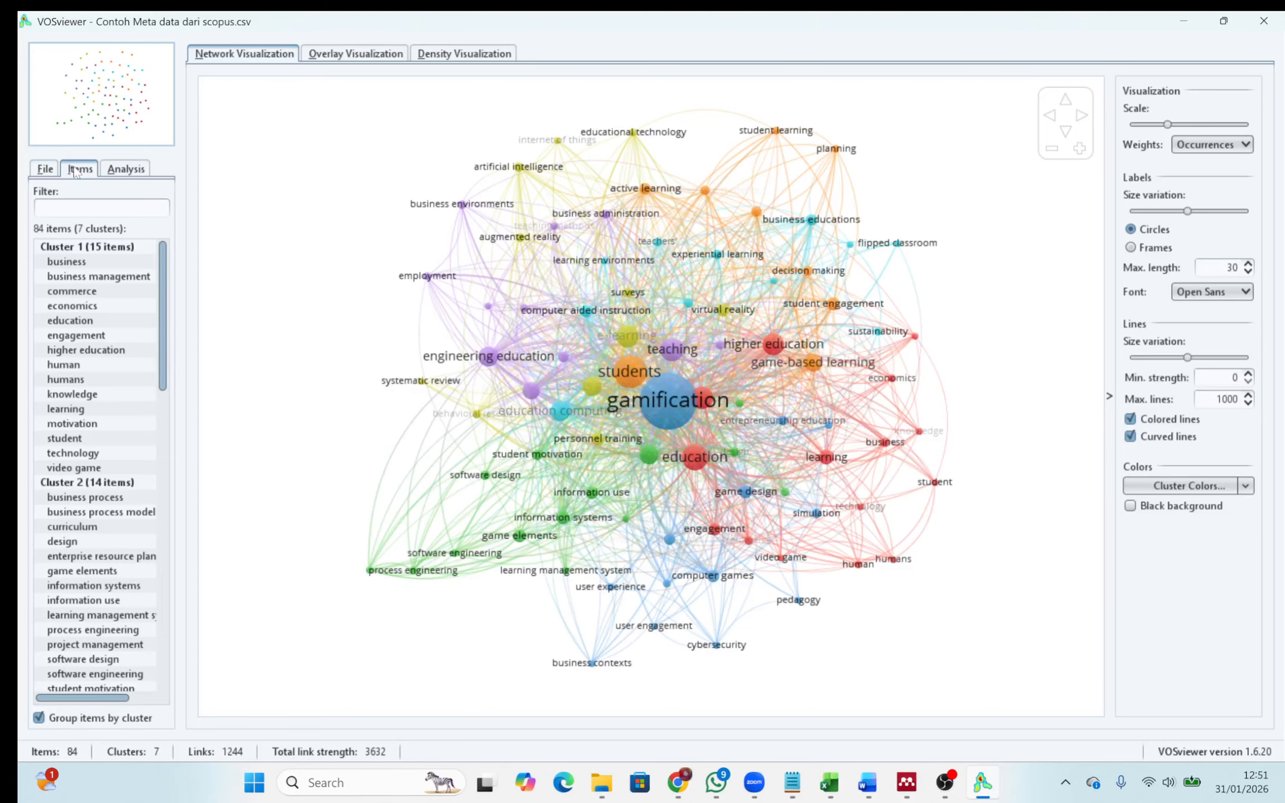
click(129, 355)
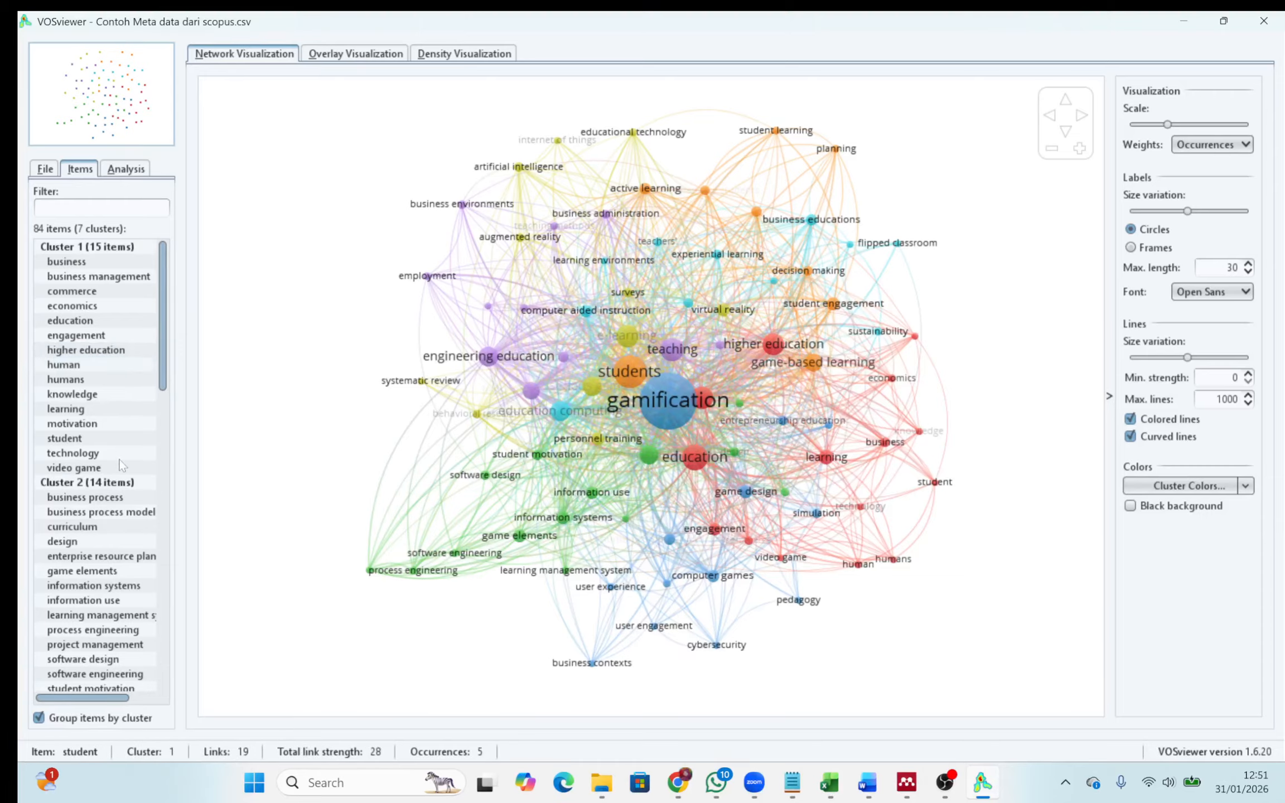
click(121, 544)
scroll(122, 543, down, 2)
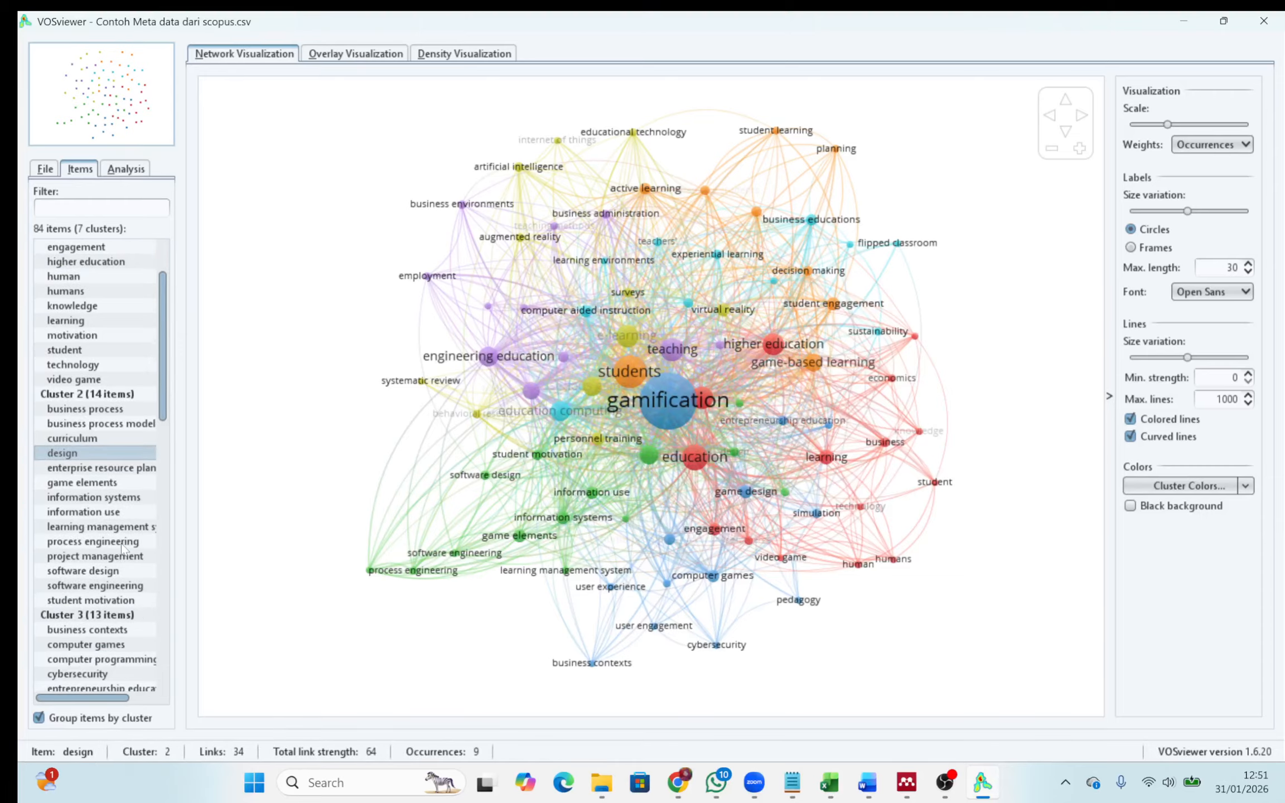
scroll(122, 546, up, 1)
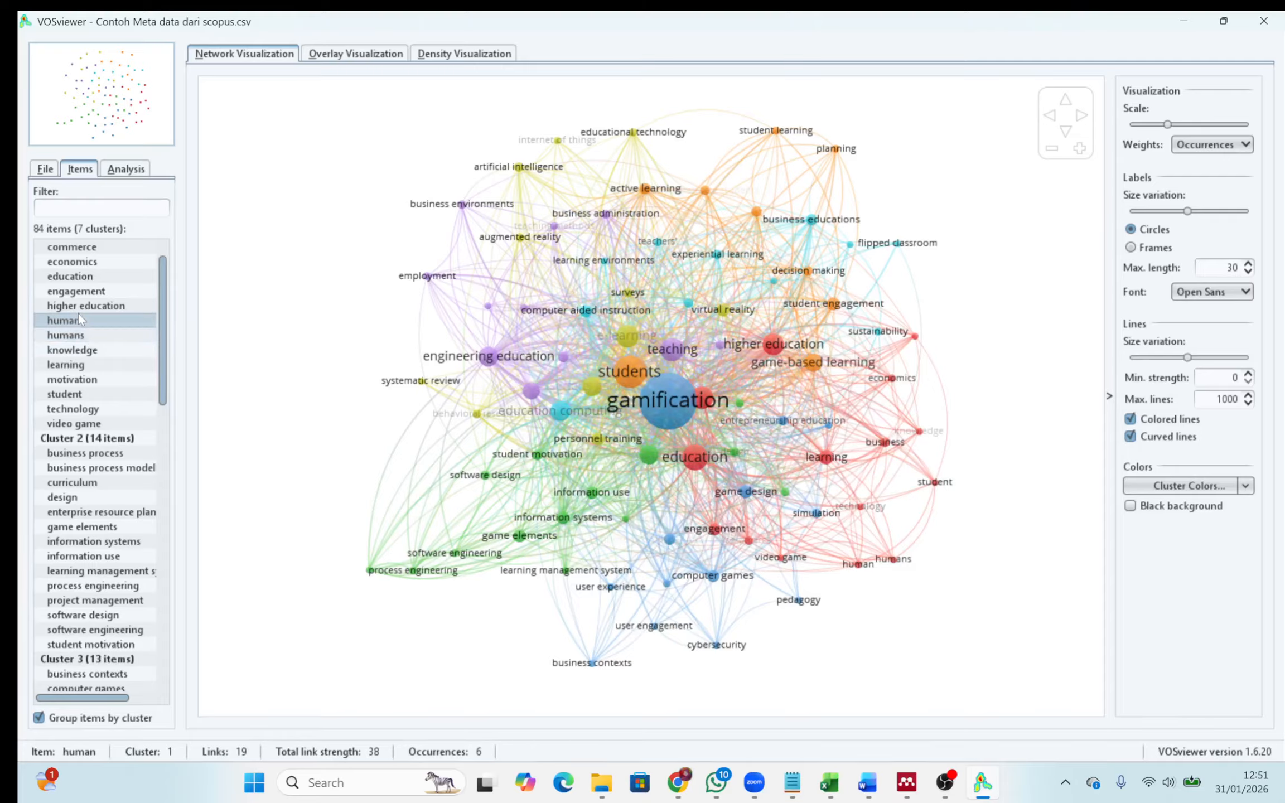
scroll(98, 562, down, 1)
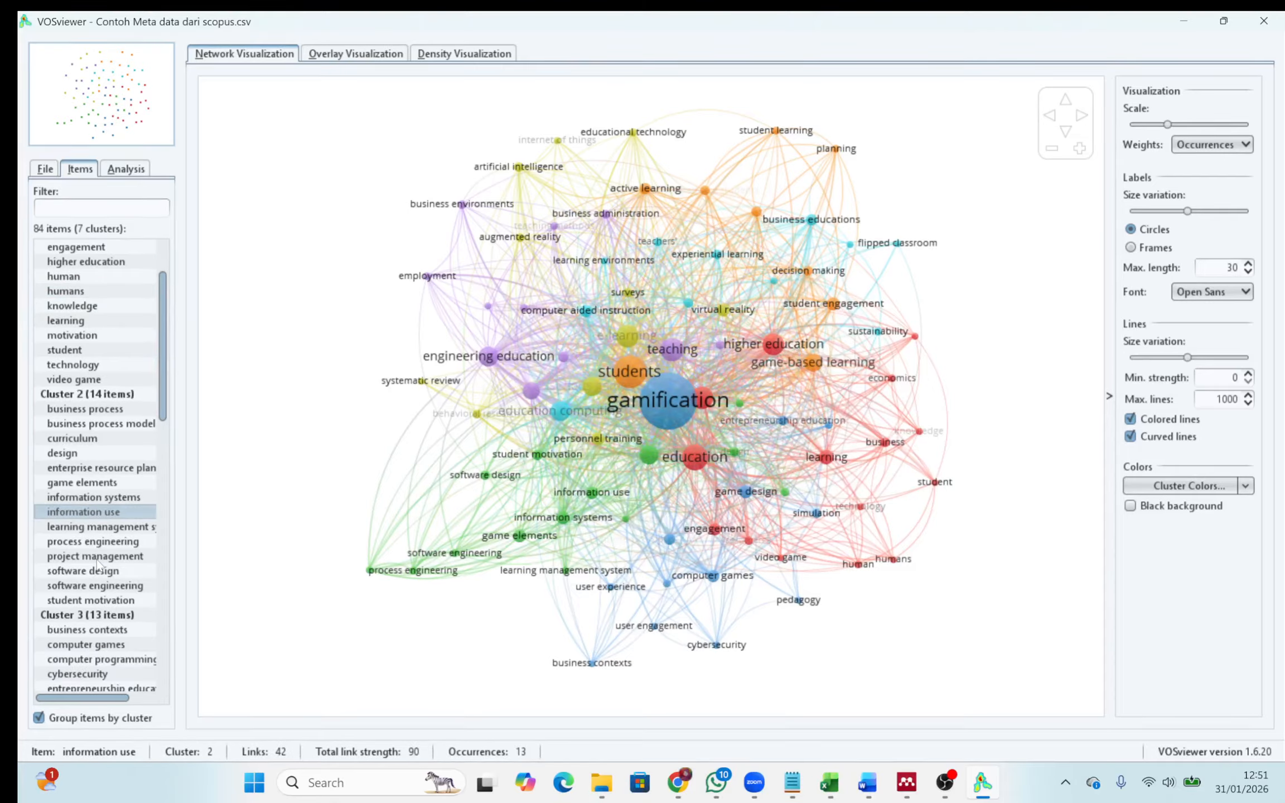
scroll(98, 562, down, 1)
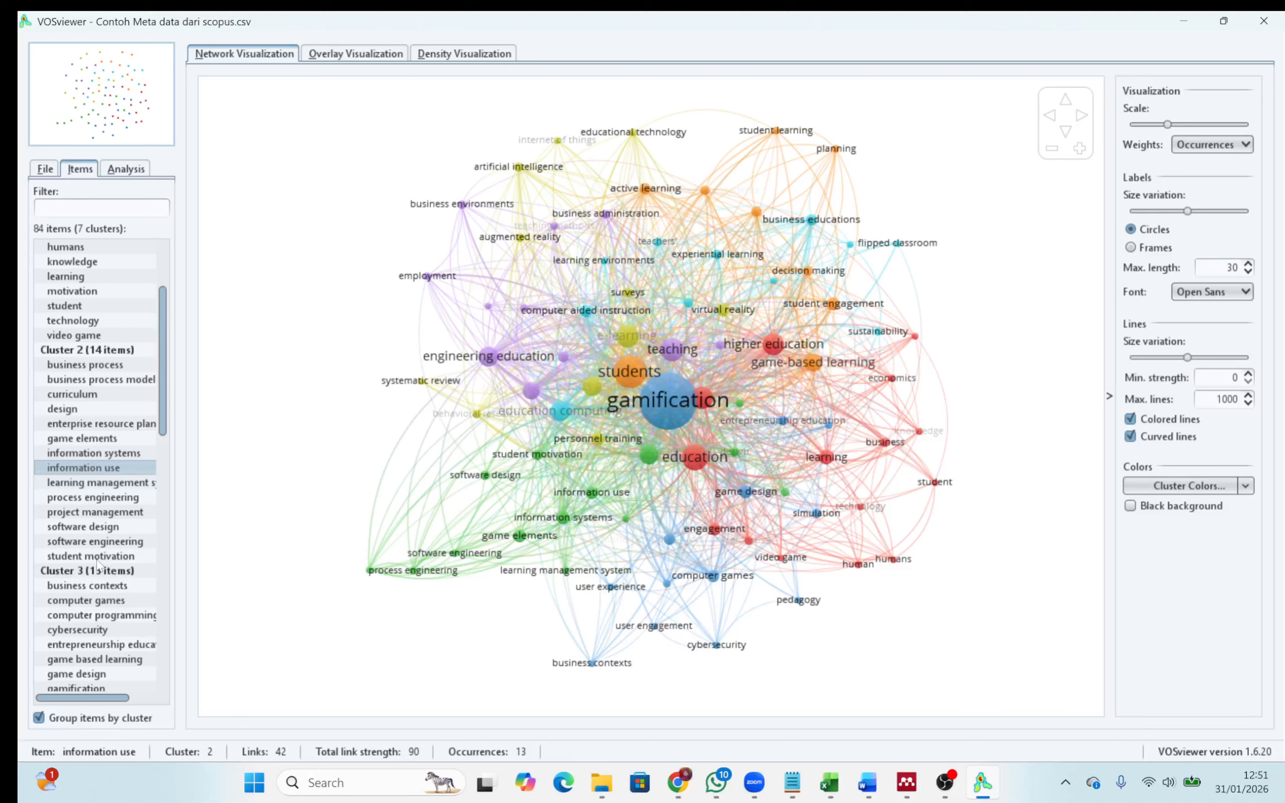